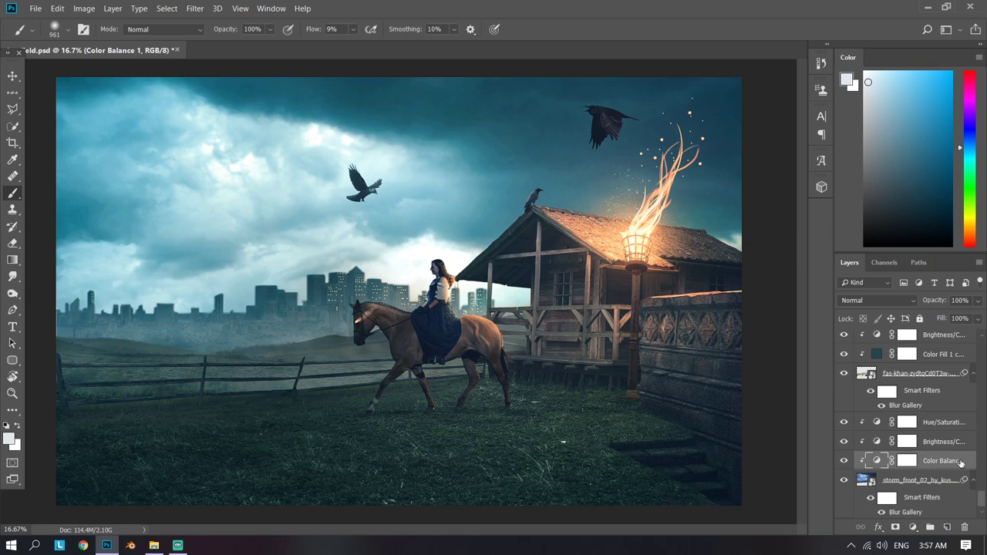
Step: Isolate the storm_front sky layer and turn on its teal Color Balance adjustment
alt+click(843, 481)
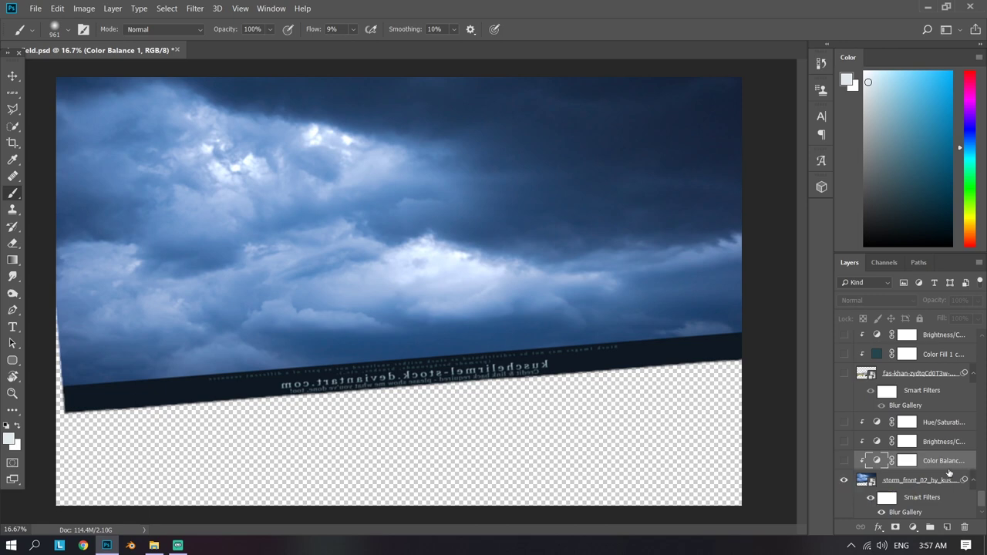
double_click(875, 460)
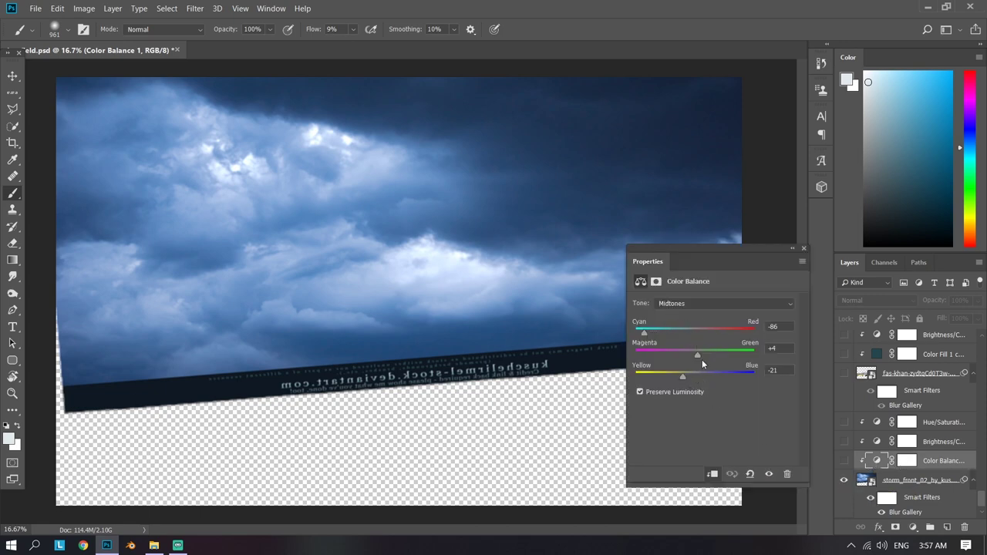
click(804, 248)
click(843, 461)
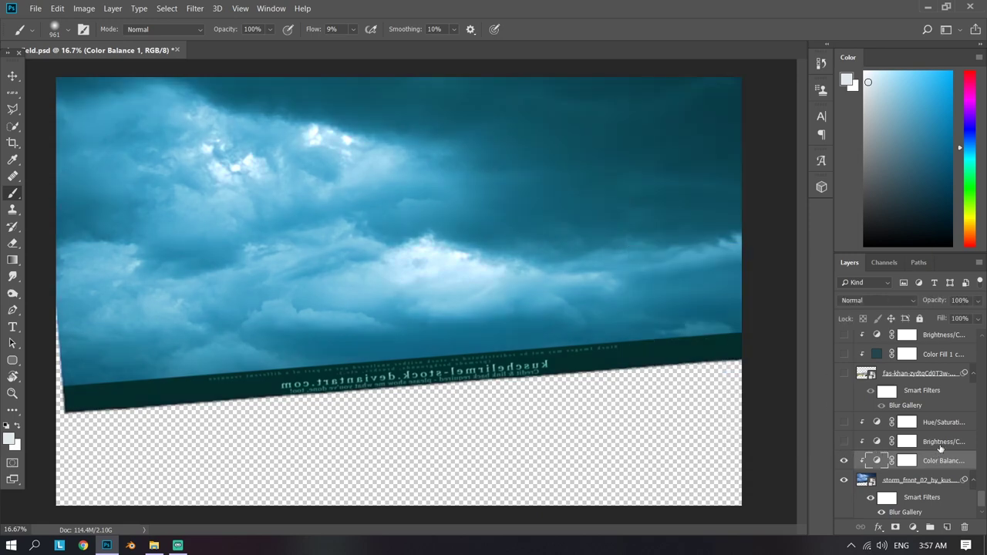
Step: Turn on the sky's Brightness/Contrast darkening adjustment
click(906, 441)
double_click(877, 441)
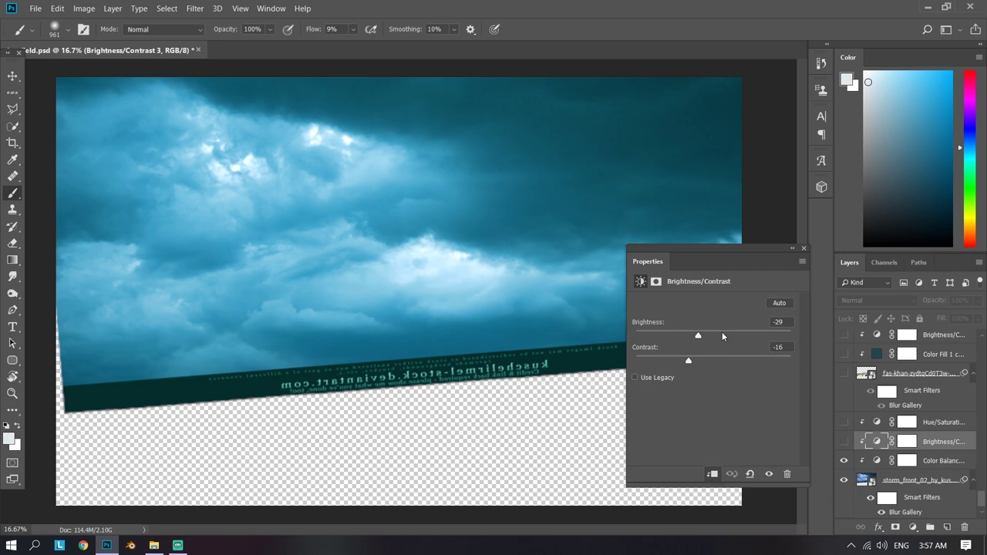
click(802, 250)
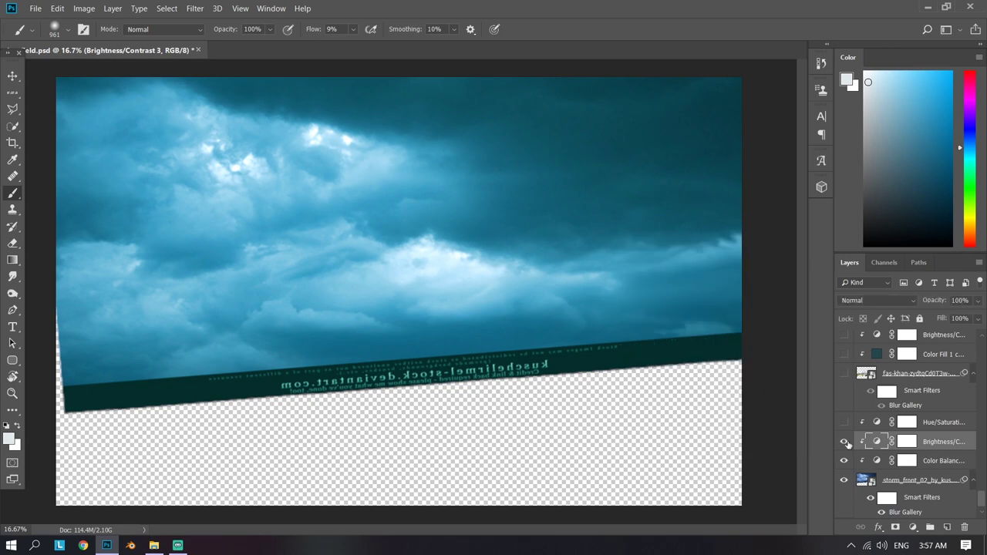
click(843, 441)
Step: Enable the sky's Hue/Saturation desaturation, swap the colours, and select the city photo layer
scroll(899, 438, up, 1)
click(844, 441)
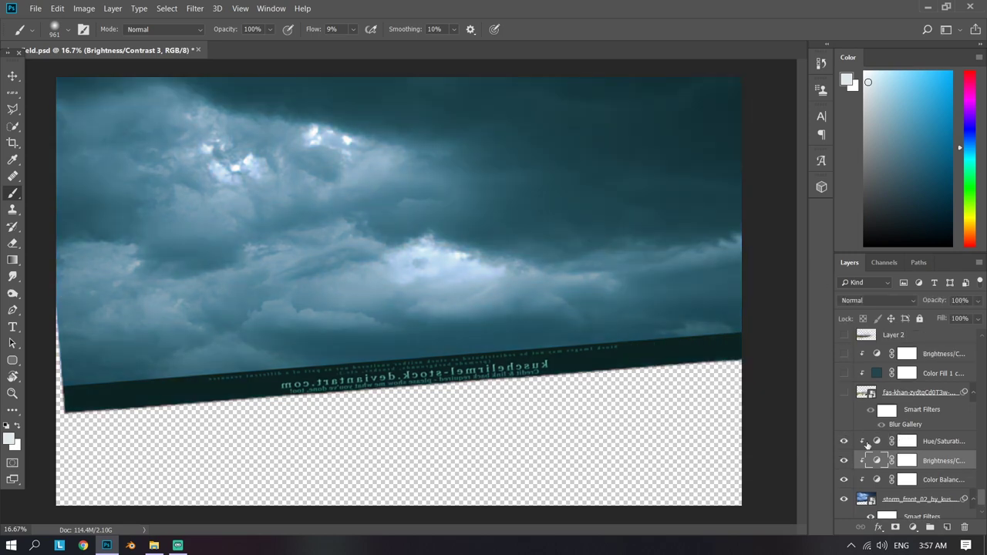
double_click(875, 442)
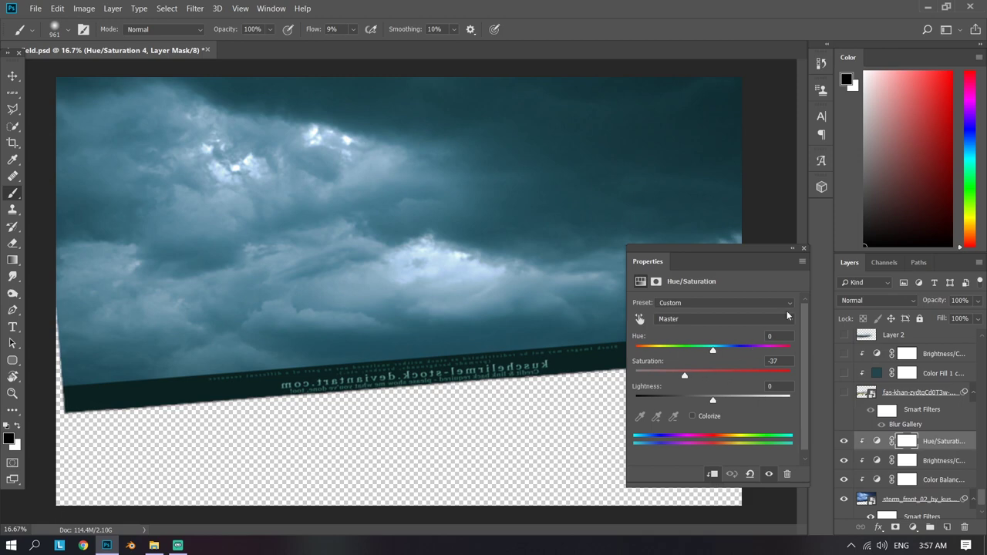
click(804, 248)
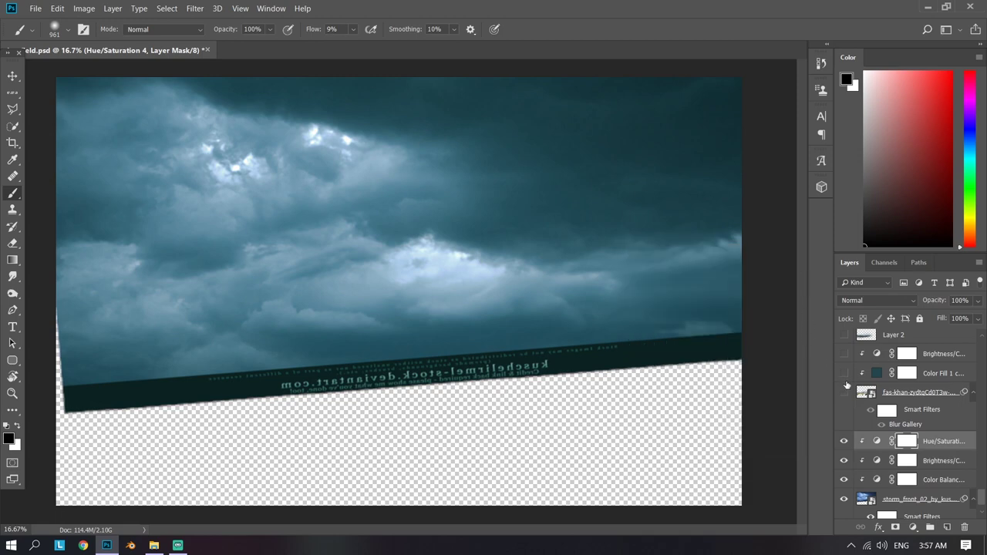
scroll(884, 428, up, 2)
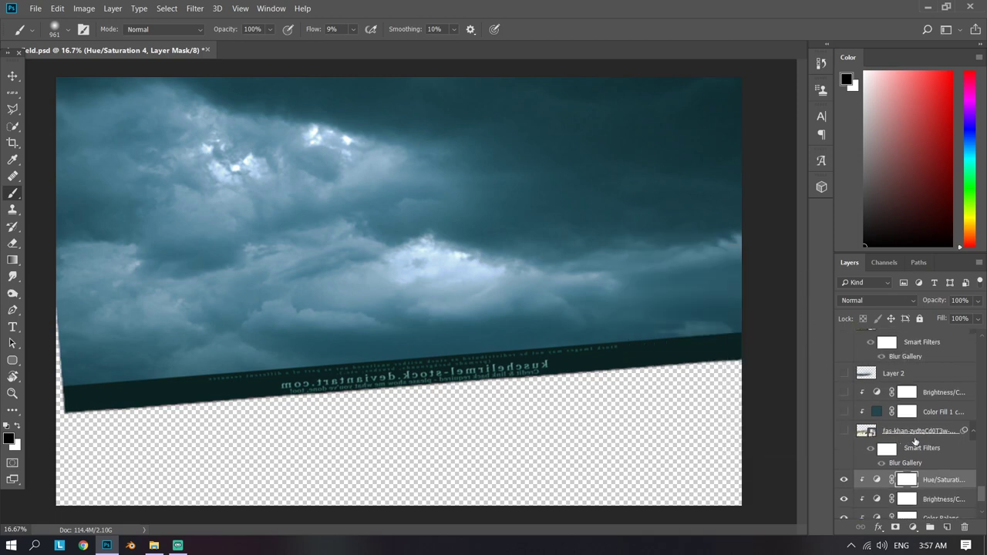
key(x)
click(934, 438)
Step: Show the city skyline photo, enlarge the brush, and turn on the teal Color Fill 1 copy
click(844, 431)
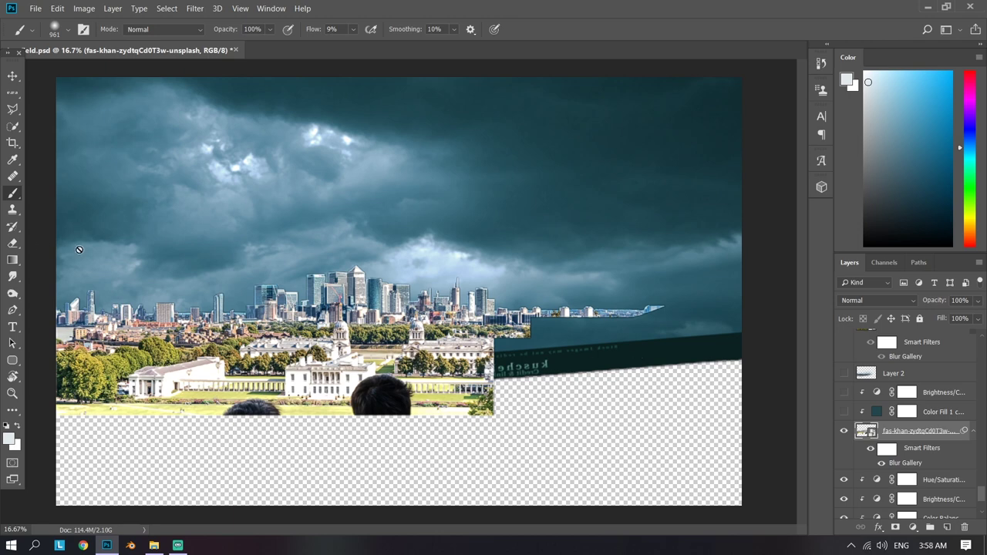
drag(157, 256, 171, 293)
scroll(921, 435, up, 1)
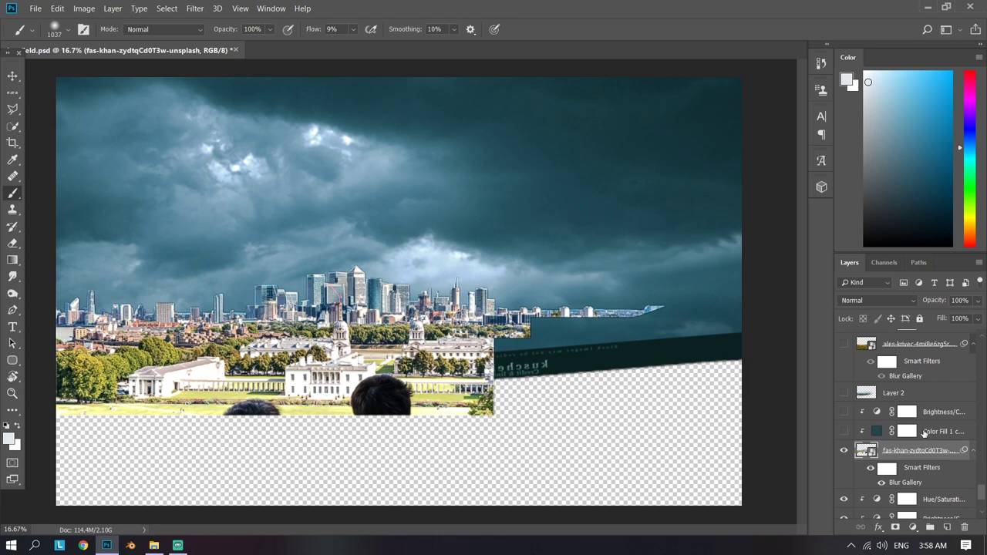
click(924, 434)
click(912, 527)
click(917, 307)
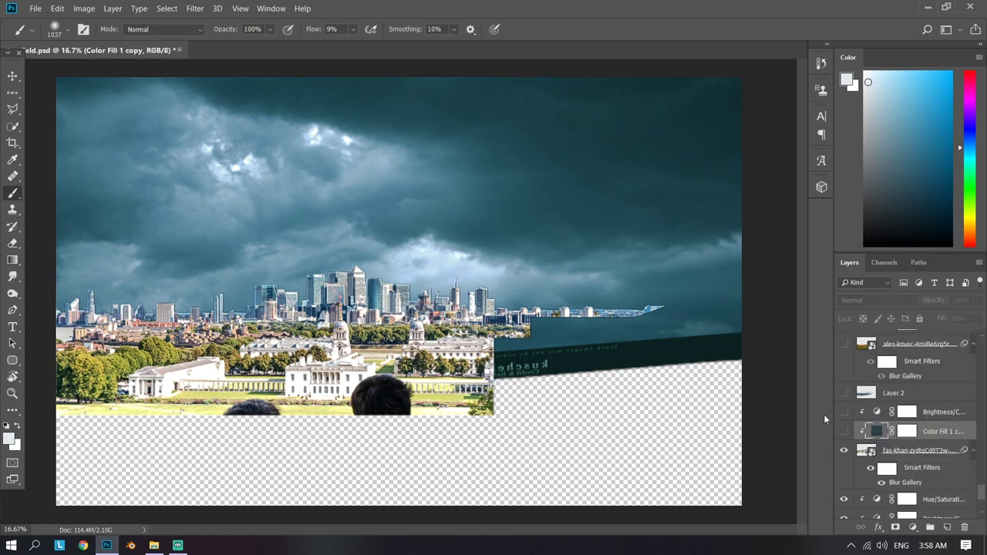
click(844, 431)
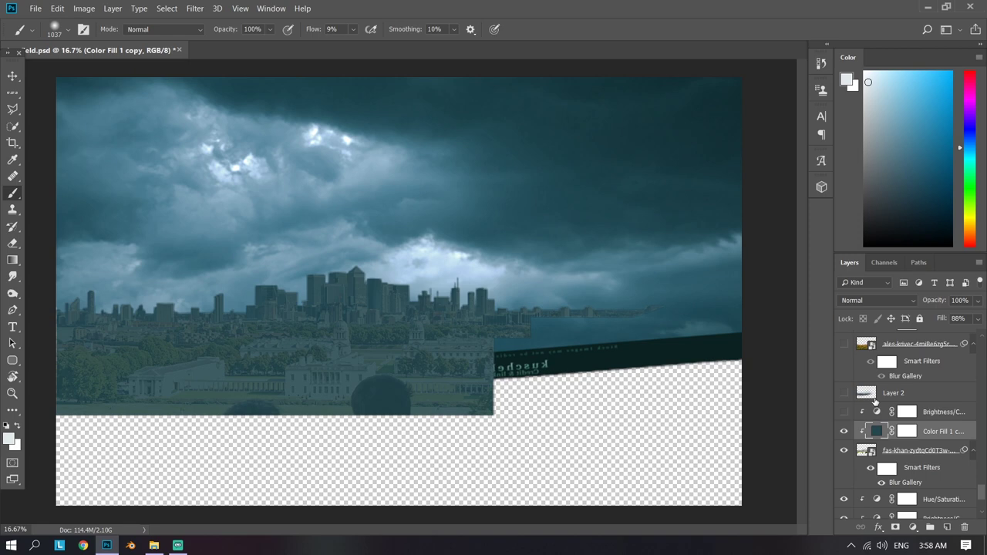
Step: Darken the city with Brightness/Contrast, enable Layer 2, and select the grass field layer
double_click(877, 412)
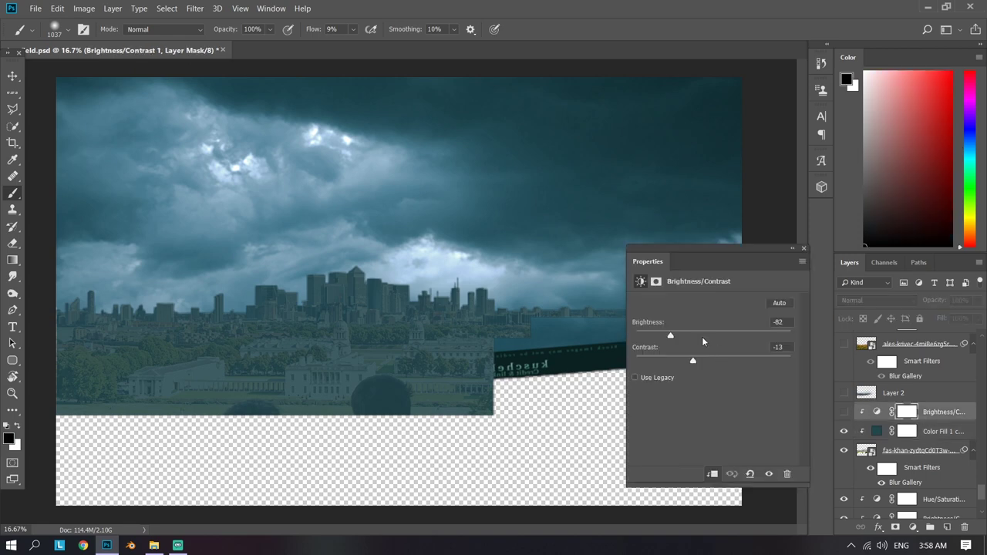
click(804, 248)
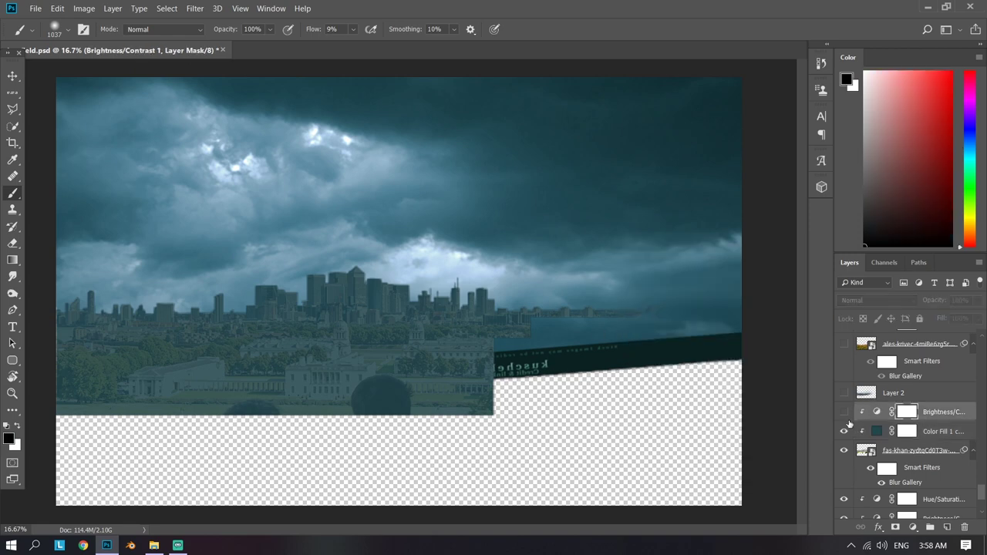
click(893, 392)
click(844, 414)
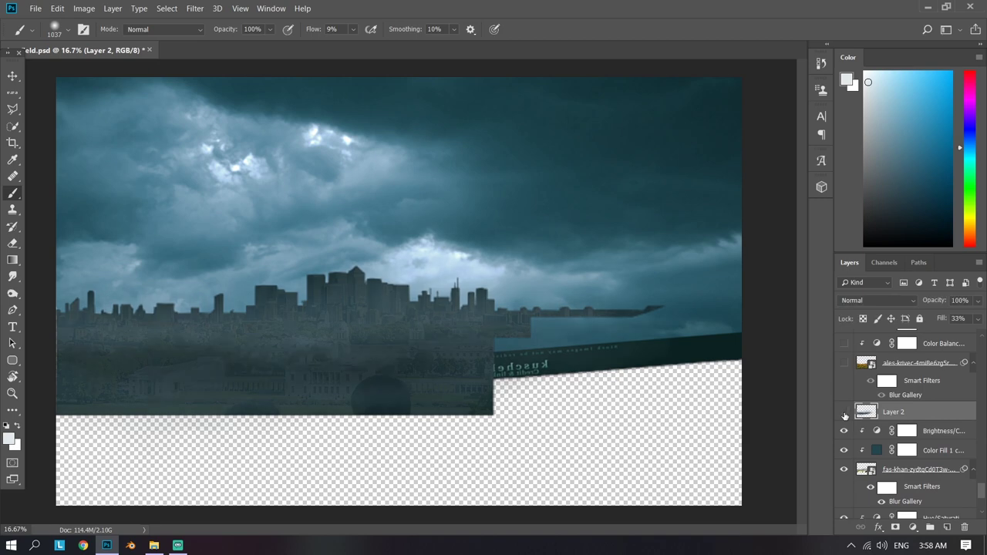
click(844, 414)
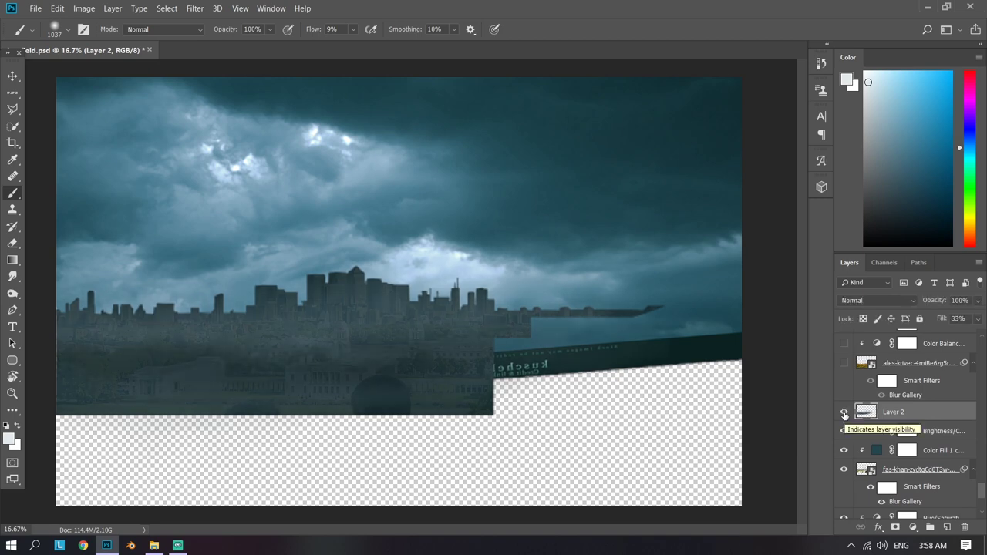
scroll(844, 414, up, 1)
scroll(855, 417, up, 1)
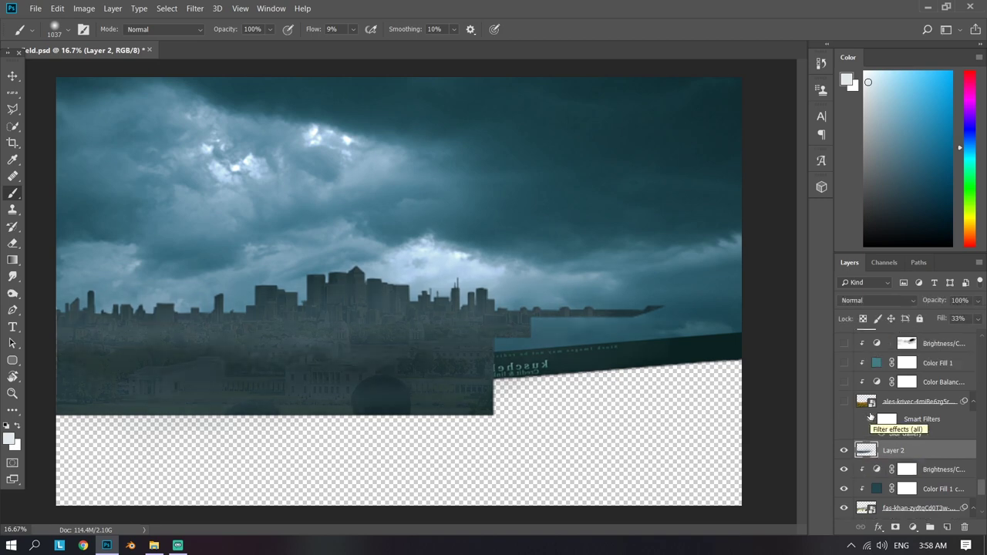
scroll(872, 417, up, 1)
click(875, 440)
Step: Show the grass field landscape and turn on its Color Balance adjustment
click(845, 440)
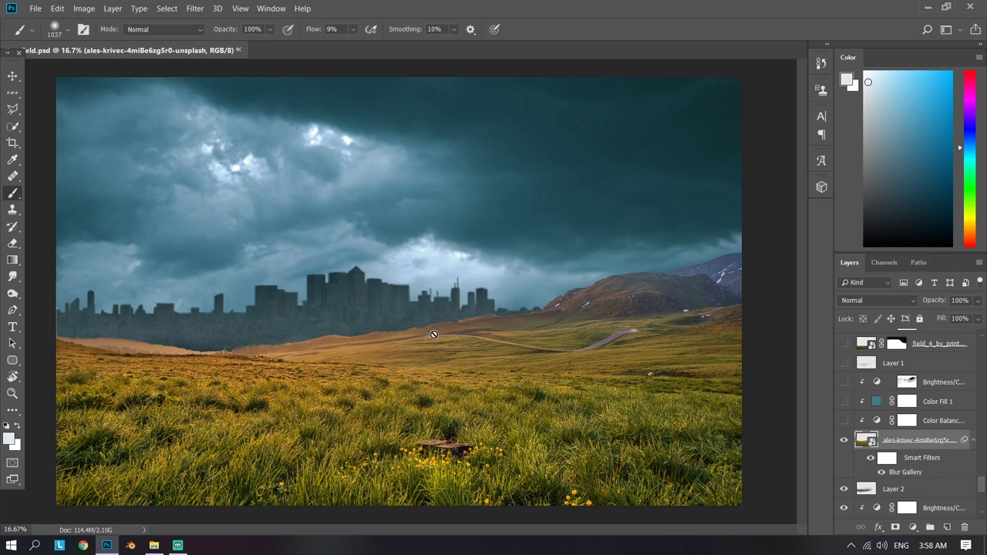
scroll(858, 441, up, 2)
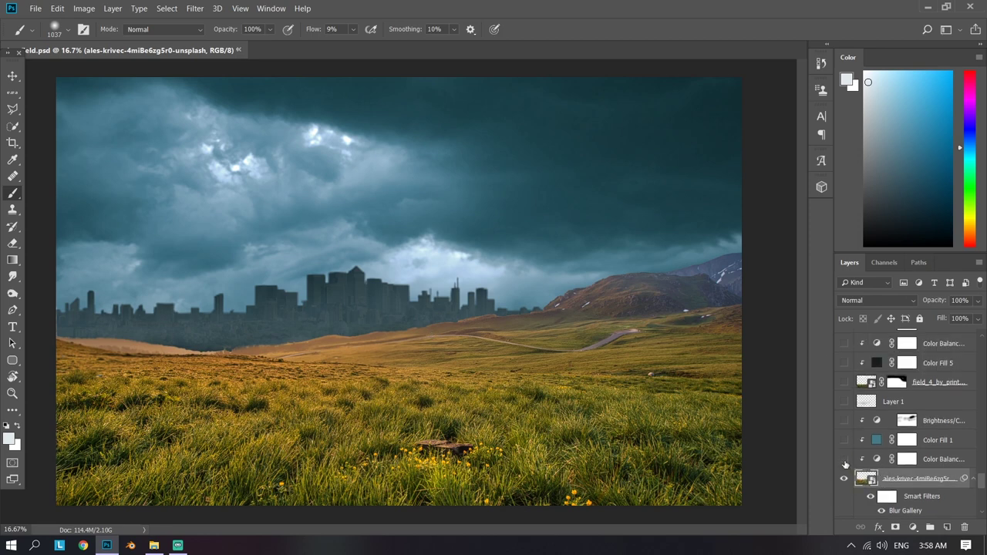
click(844, 459)
double_click(877, 459)
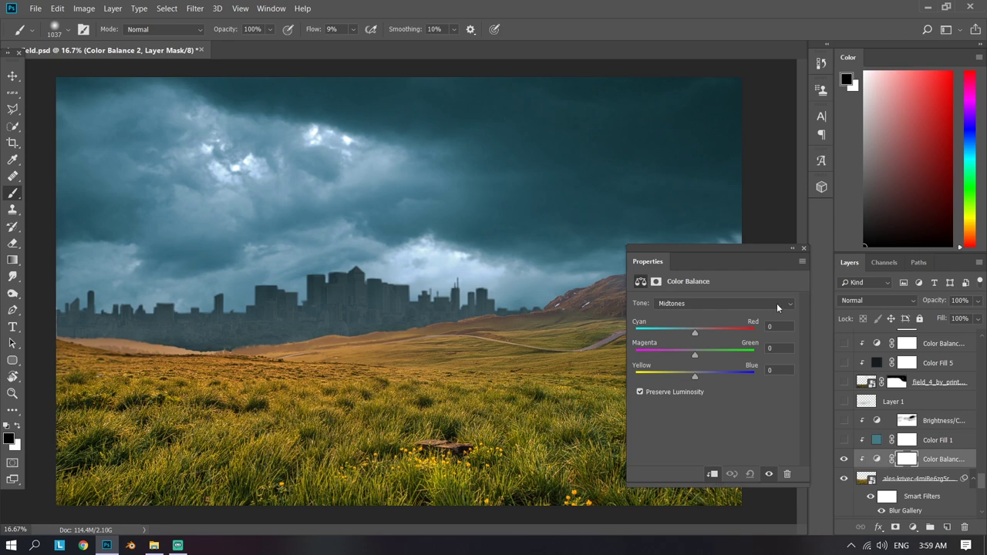
click(802, 246)
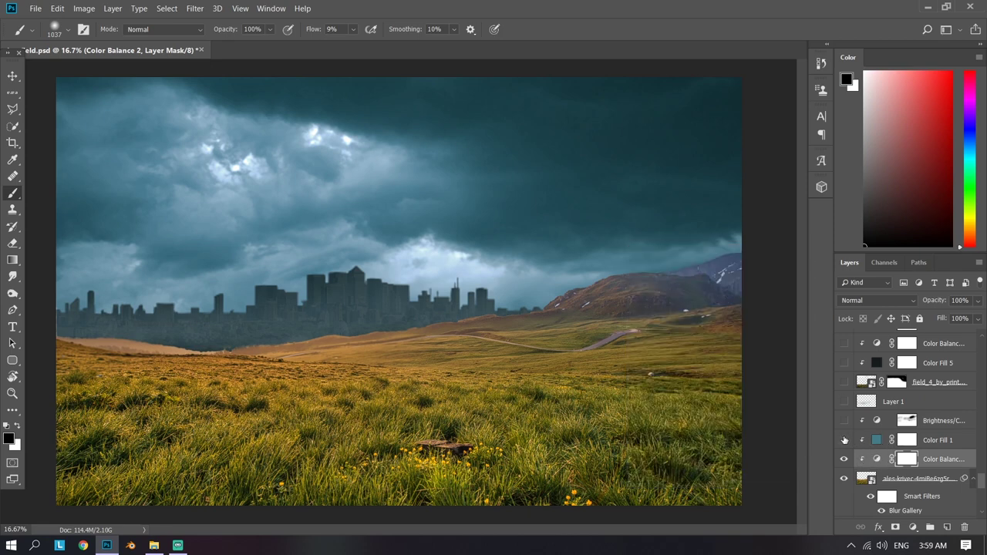
Step: Turn on the teal Color Fill over the field, keeping its colour unchanged
click(844, 440)
click(876, 439)
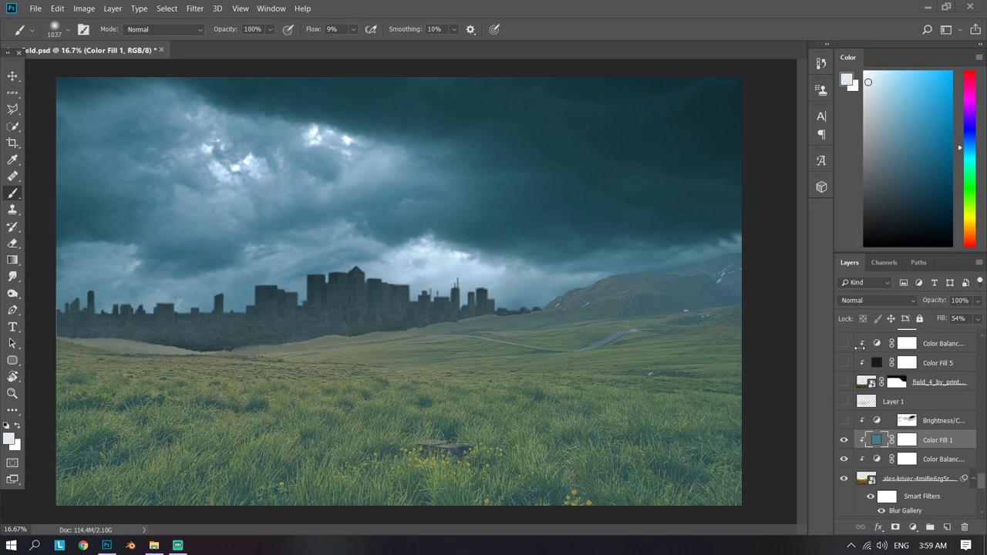
double_click(877, 440)
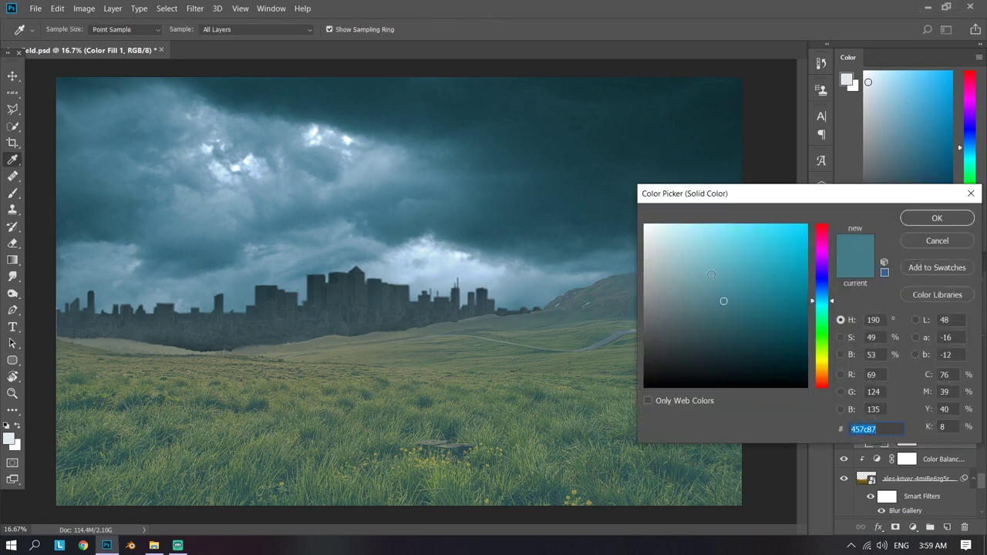
click(931, 242)
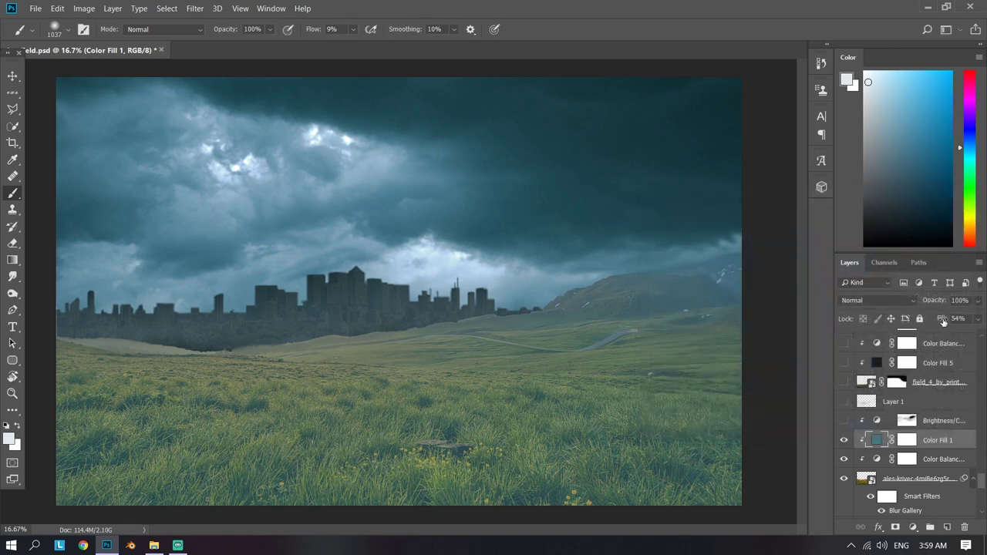
Step: Turn on the field's Brightness/Contrast darkening adjustment
scroll(898, 455, up, 1)
click(942, 443)
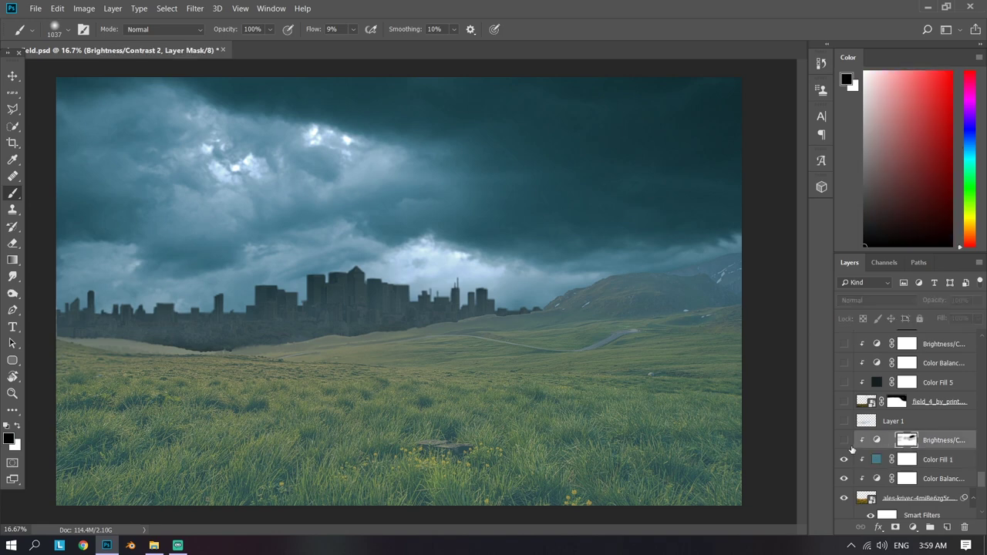
double_click(877, 440)
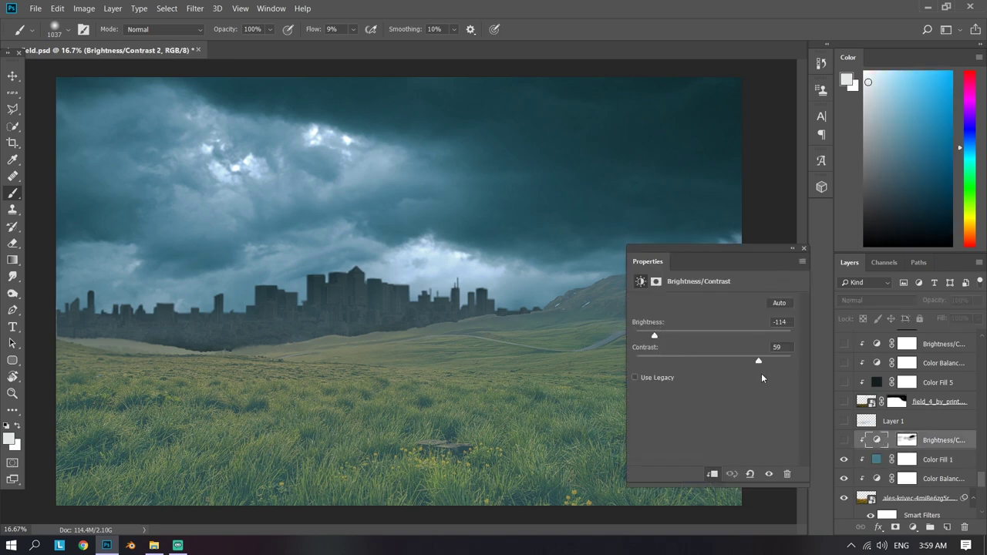
click(803, 247)
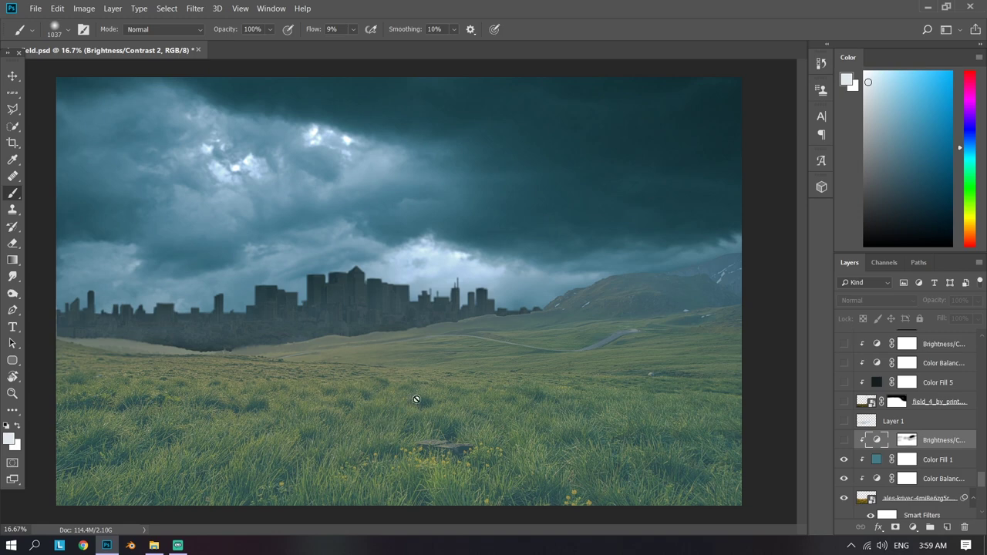
click(843, 440)
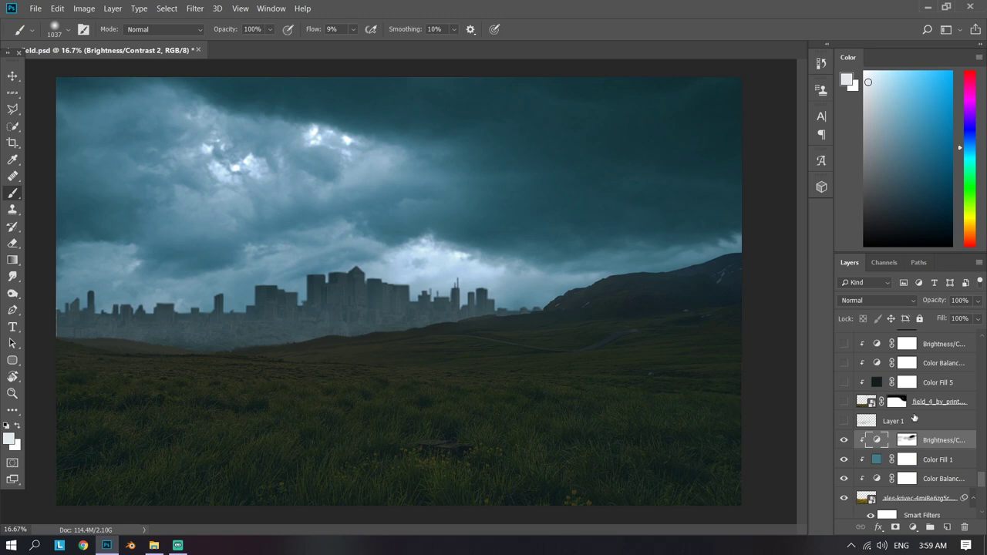
Step: Show the Layer 1 fog over the field, then select the field_4 grass layer
scroll(915, 417, up, 2)
click(896, 449)
click(866, 459)
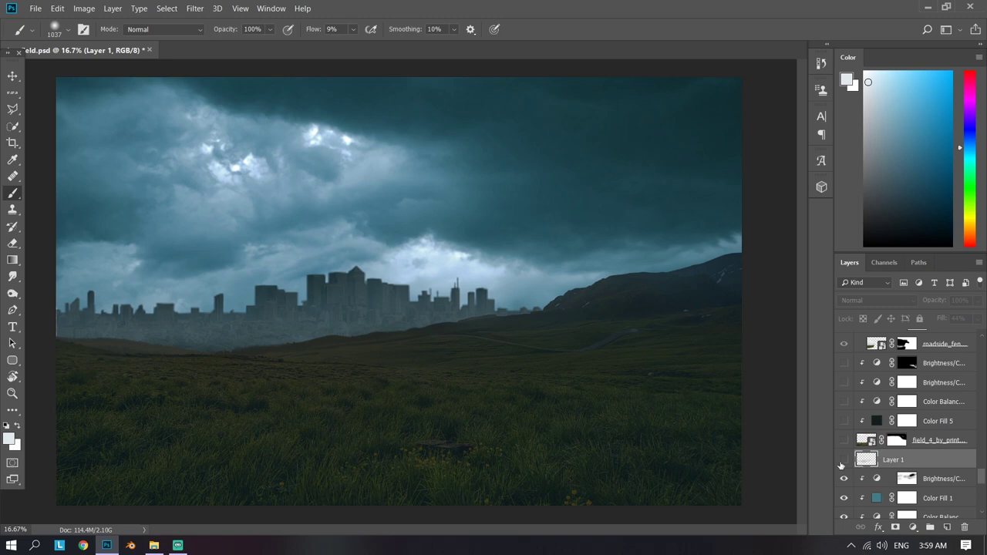
click(842, 460)
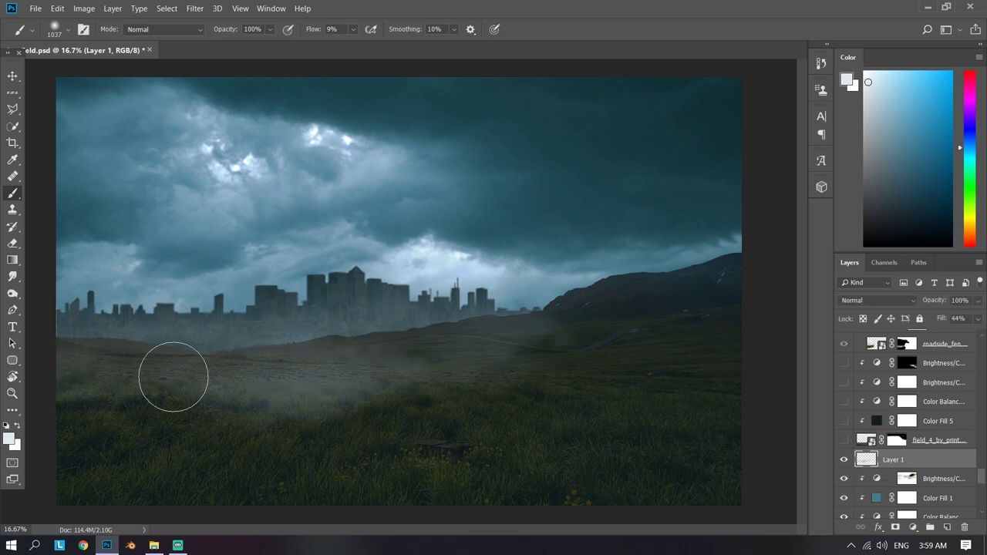
scroll(871, 451, up, 2)
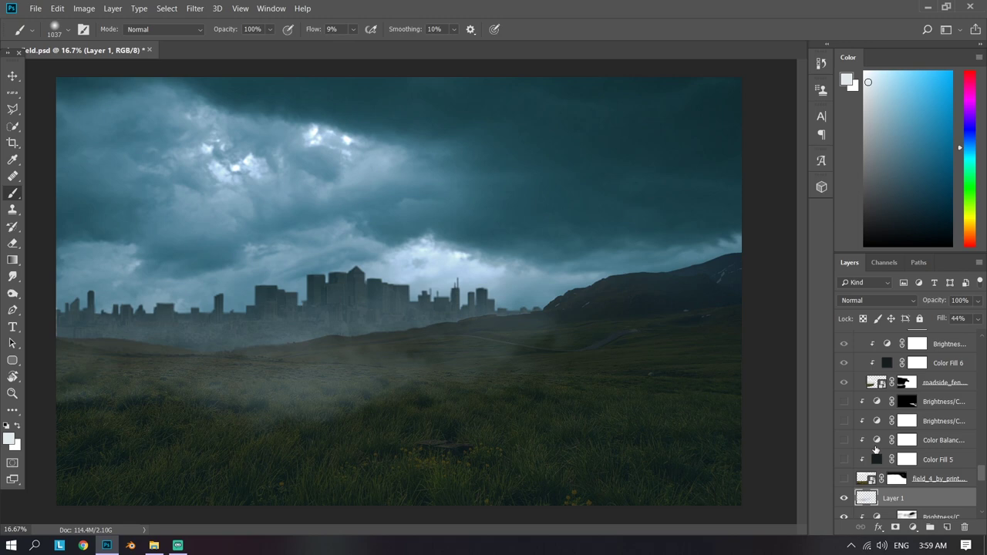
click(856, 484)
Step: Show the field_4 grassy slope layer, briefly checking it without its mask
click(843, 478)
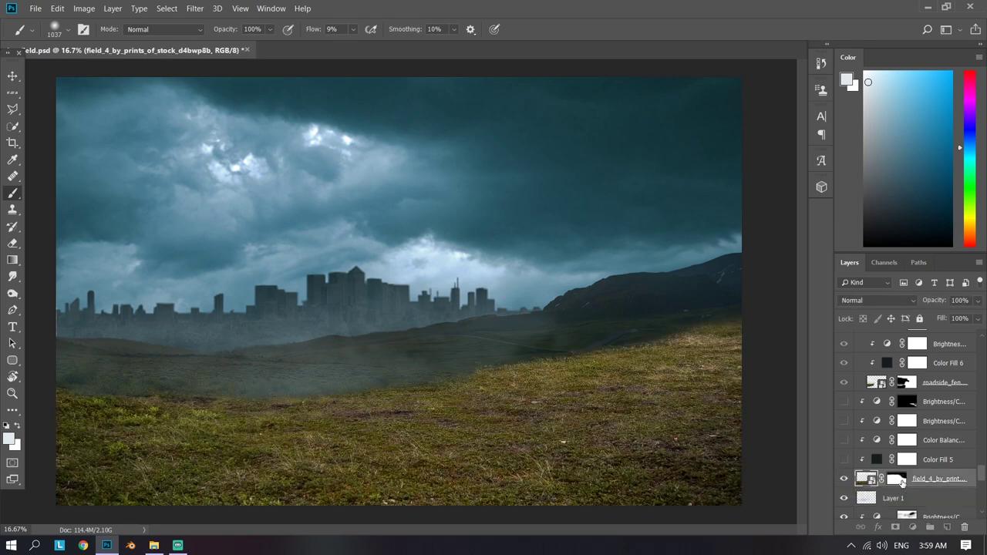
shift+click(898, 480)
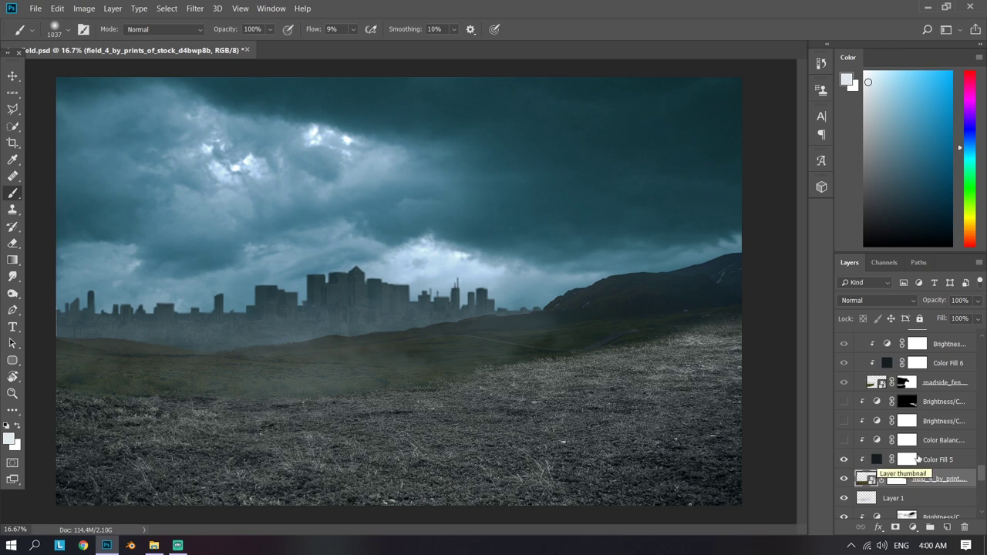
scroll(844, 460, up, 1)
Step: Tint field_4 green with Color Balance and darken it with two Brightness/Contrast adjustments
click(845, 459)
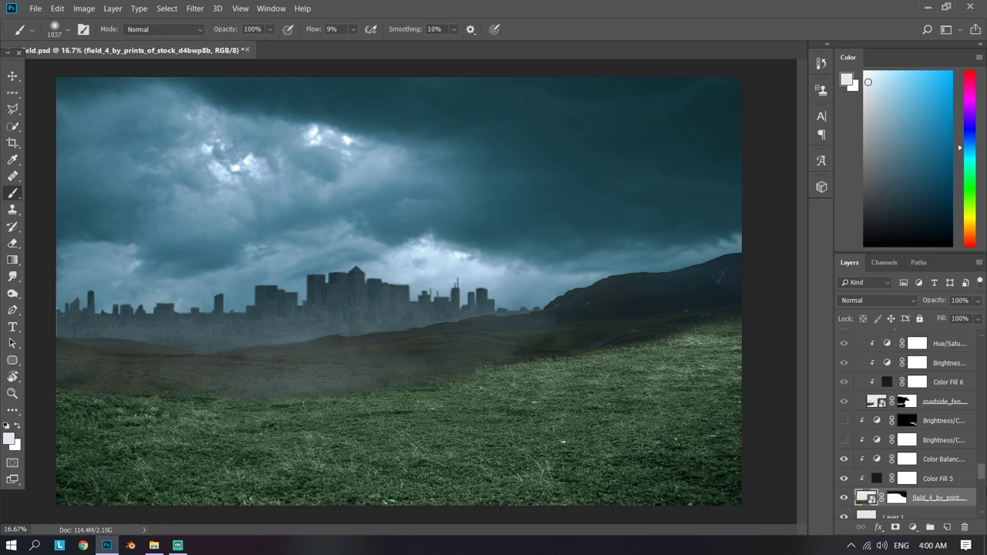
click(937, 444)
click(843, 440)
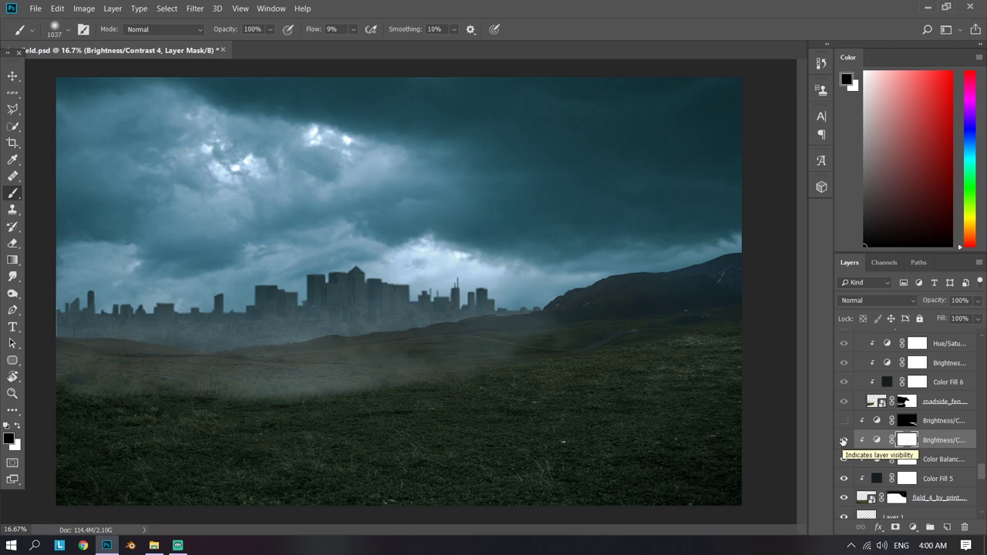
scroll(844, 440, up, 2)
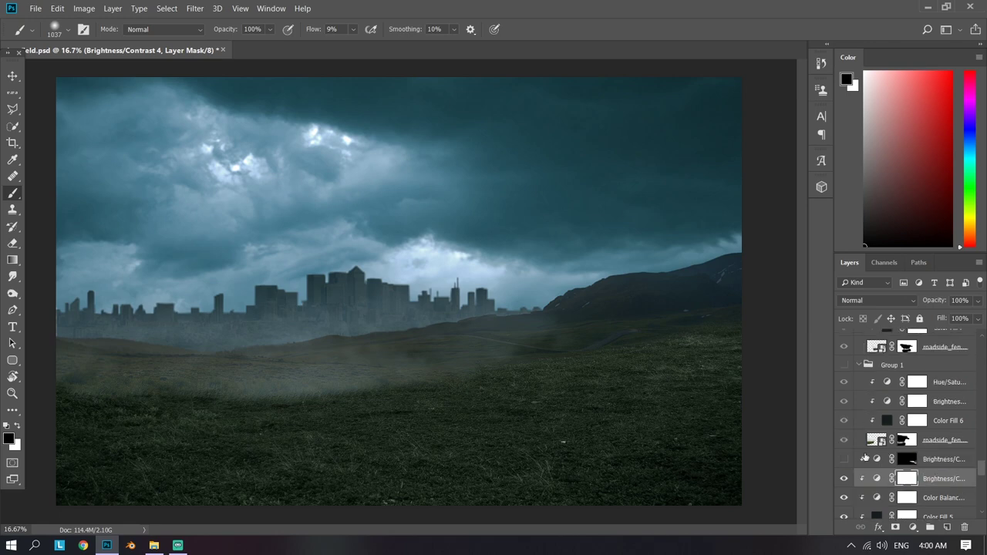
click(843, 459)
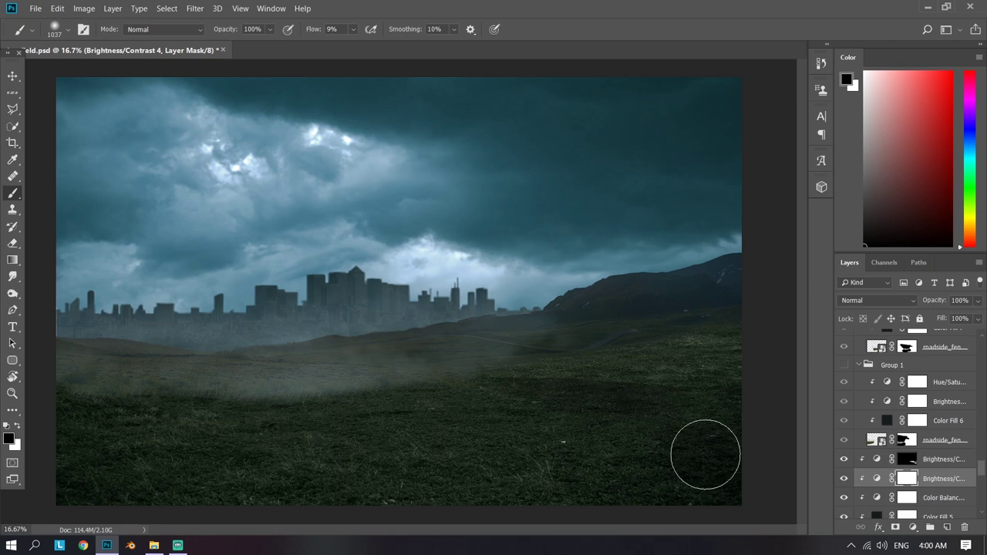
scroll(914, 487, up, 2)
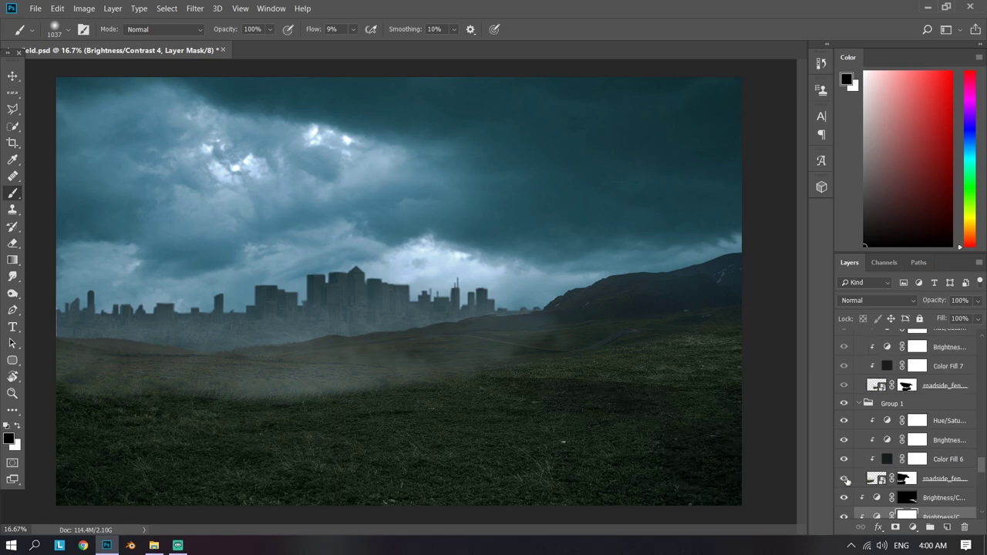
Step: Show the fence group with its adjustments hidden except Color Fill 6
click(843, 478)
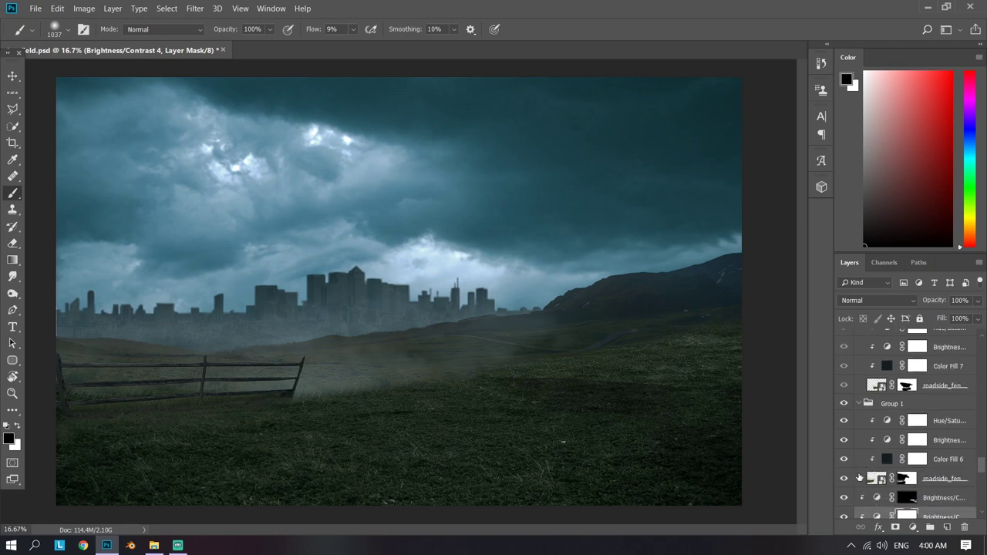
drag(844, 459, 841, 426)
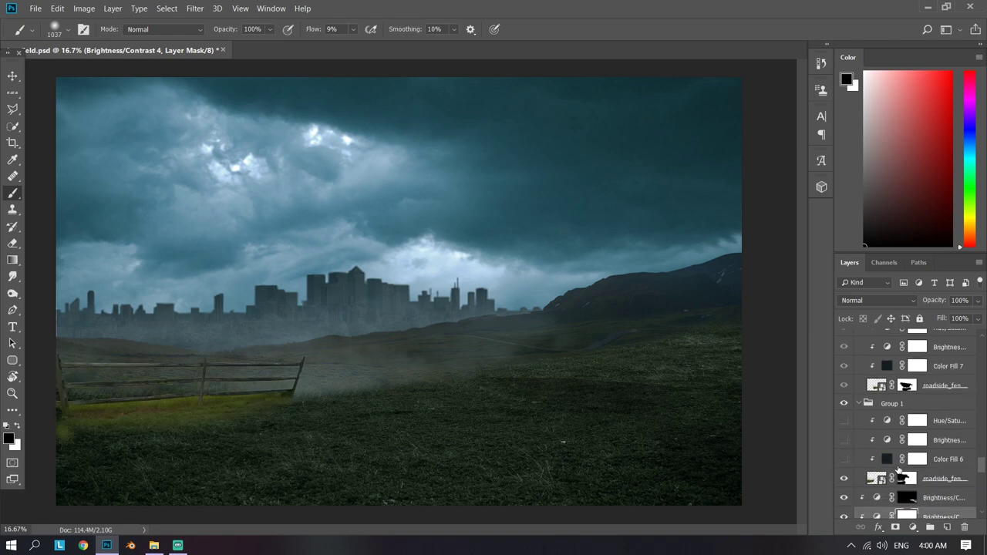
click(918, 461)
click(843, 460)
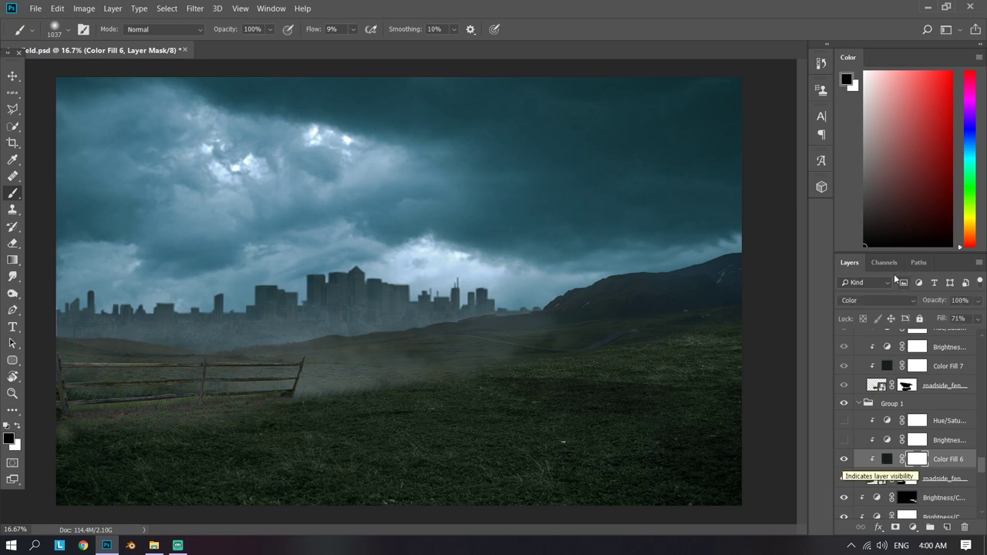
Step: Review Color Fill 6's fill colour and blend mode, keeping it on Color
click(878, 300)
click(874, 303)
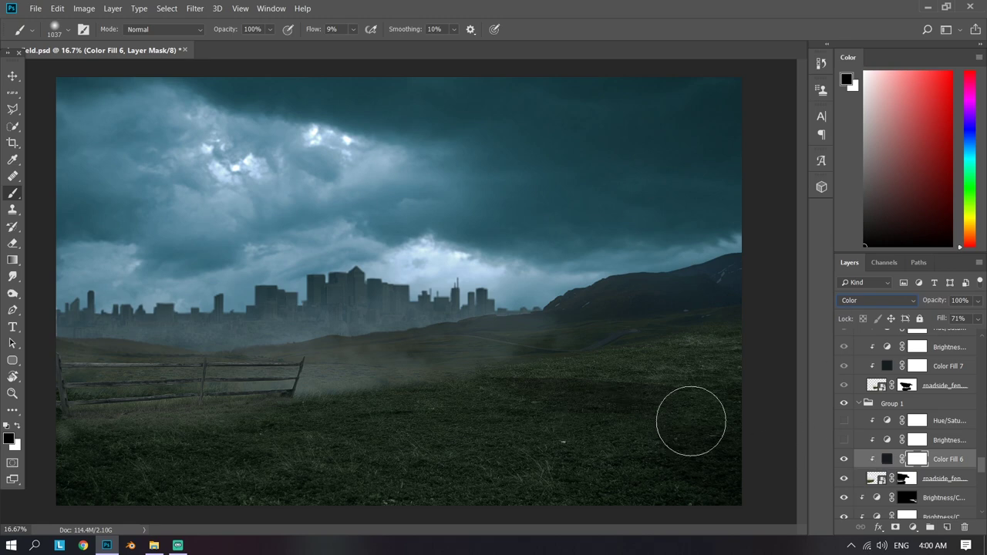
click(883, 459)
double_click(885, 459)
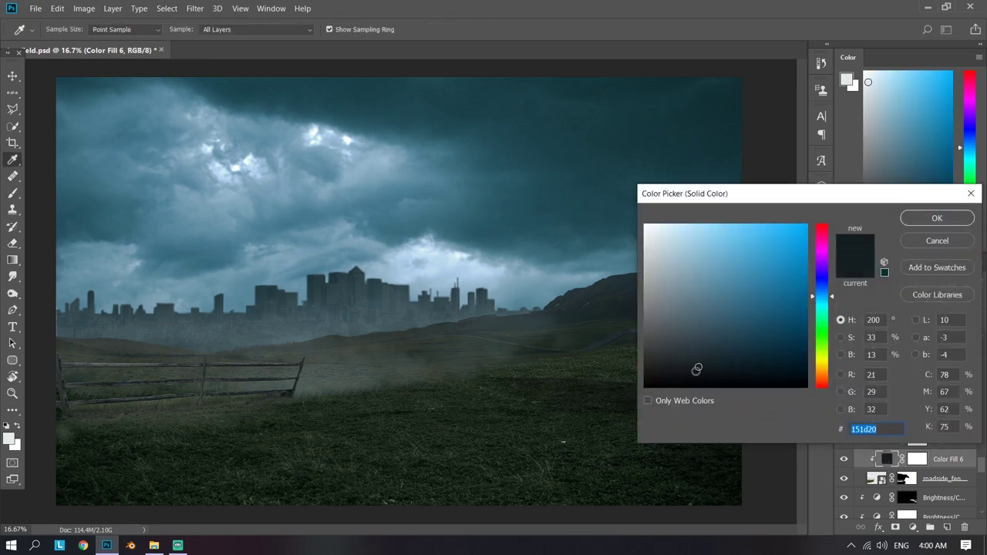
click(900, 246)
click(881, 299)
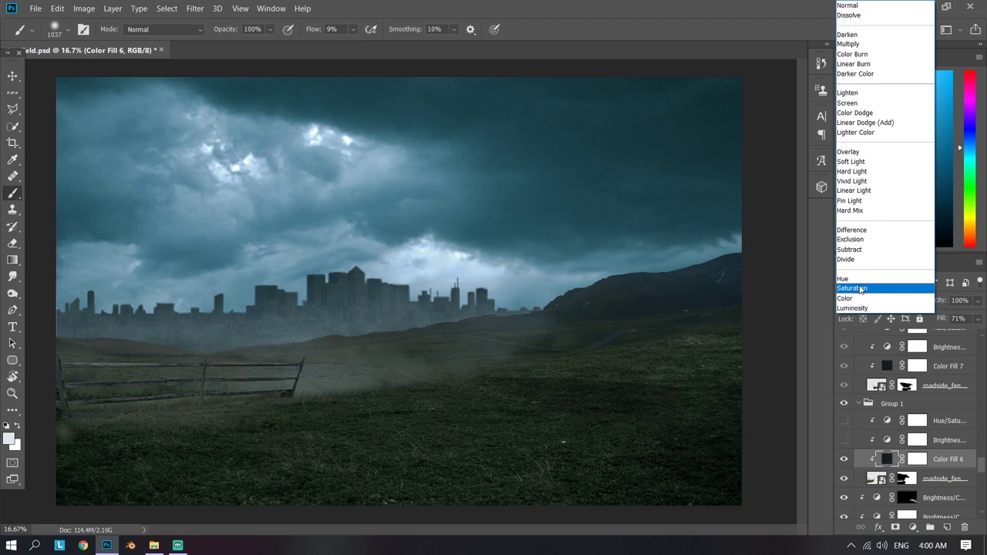
click(313, 367)
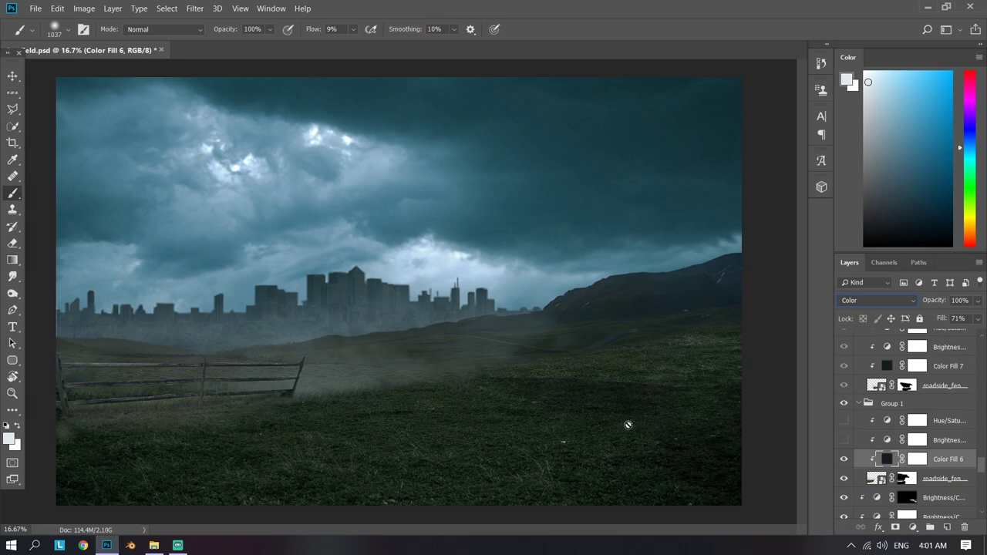
Step: Turn on Group 1's Brightness/Contrast darkening adjustment for the fence
click(860, 444)
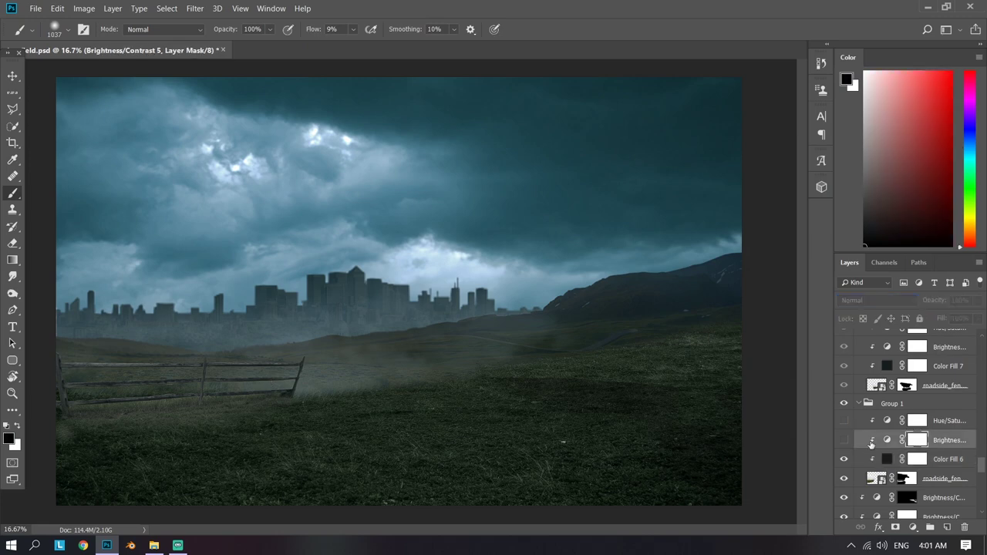
double_click(885, 440)
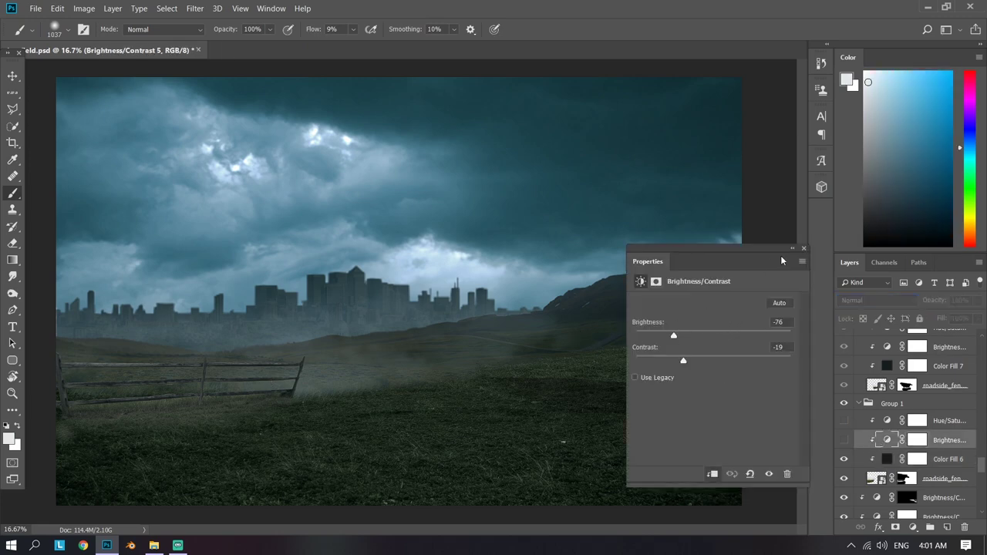
click(803, 248)
click(842, 439)
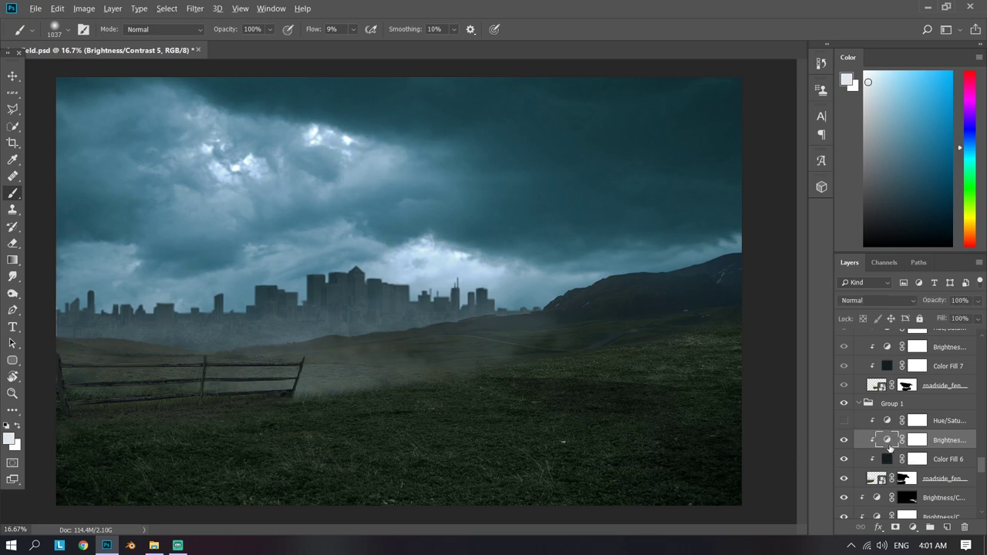
Step: Check the Hue/Saturation 1 settings and zoom in to inspect the fence
click(917, 420)
double_click(886, 420)
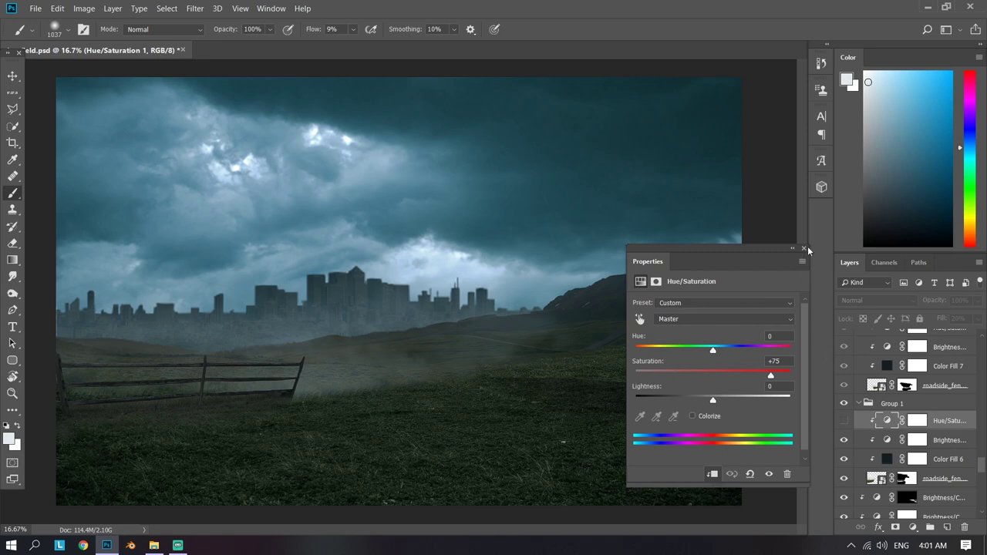
click(804, 248)
key(ctrl+plus)
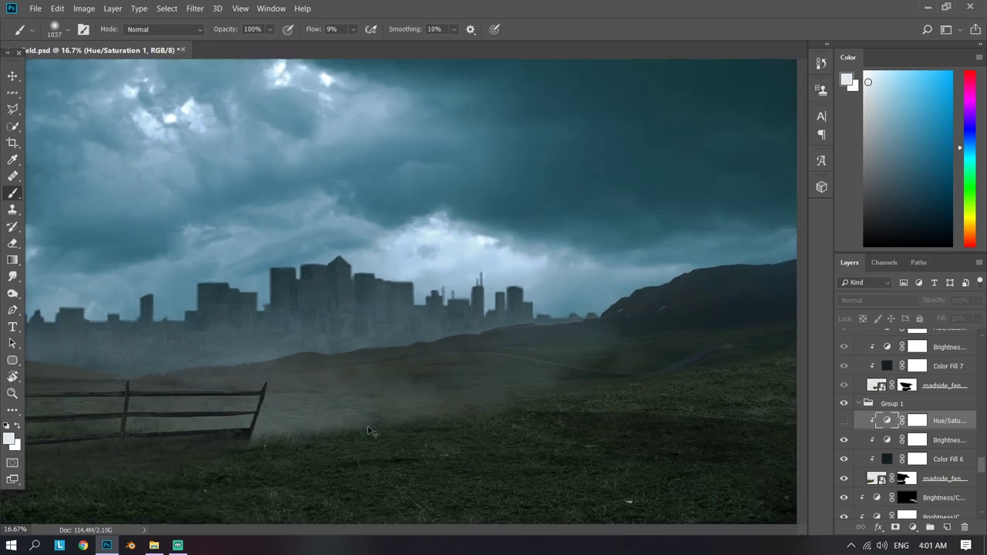
key(ctrl+plus)
key(ctrl+plus)
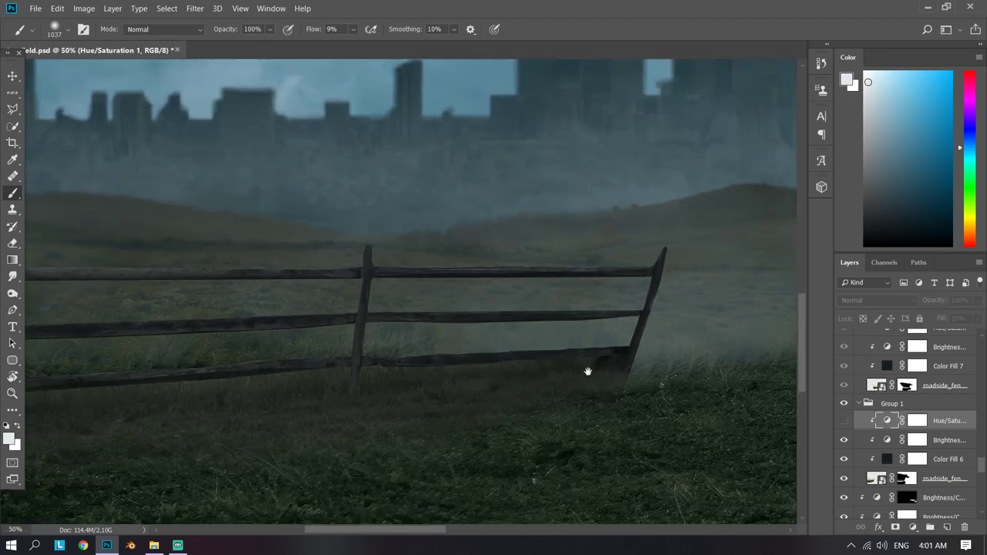
scroll(588, 372, down, 3)
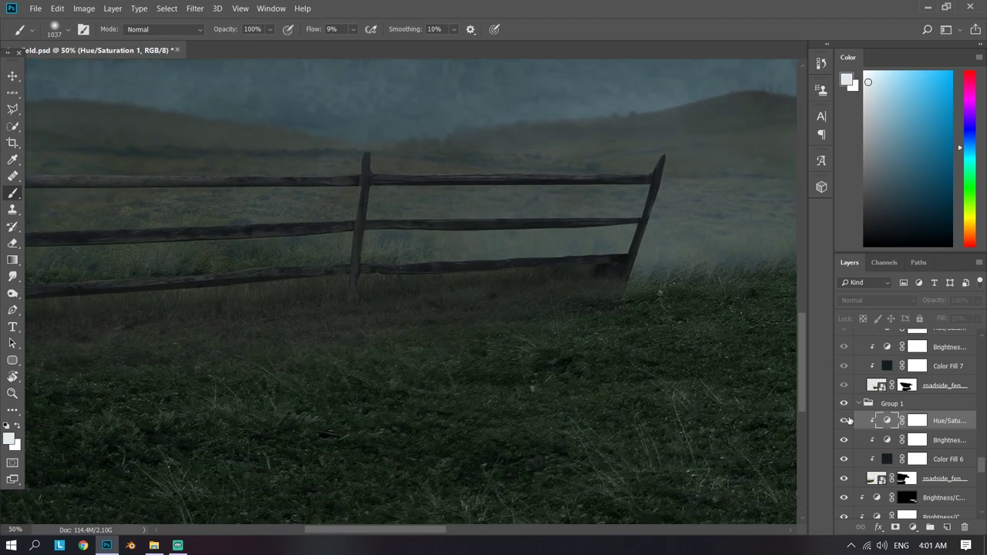
key(ctrl+0)
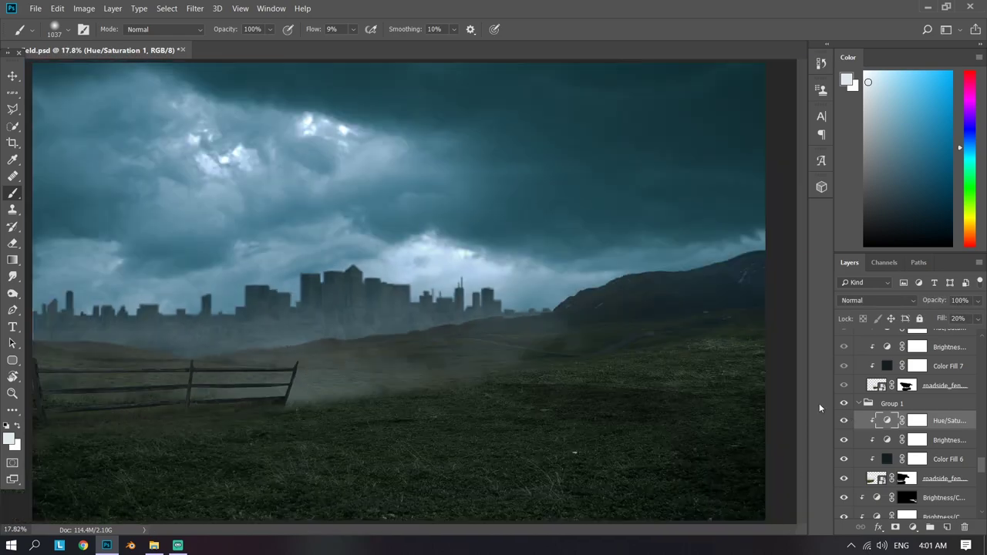
Step: Show the duplicated fence group, compare Color Fill 7 on and off, and collapse the group
click(879, 403)
scroll(901, 461, up, 3)
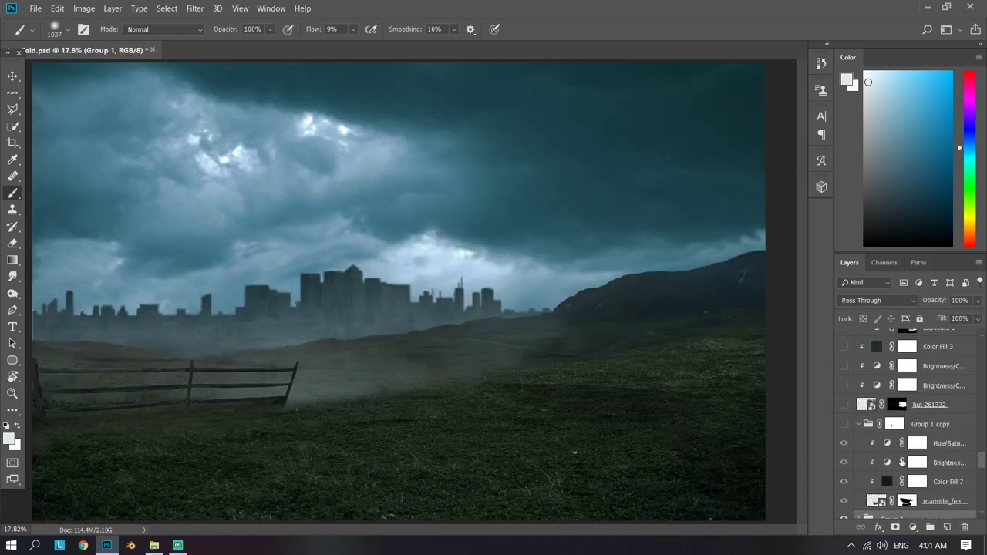
scroll(901, 461, down, 2)
click(846, 464)
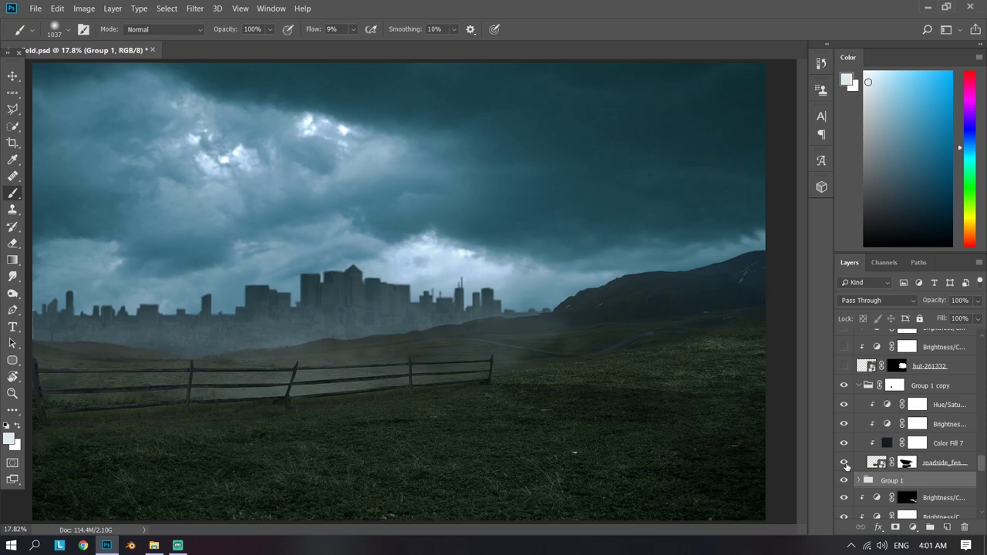
click(843, 444)
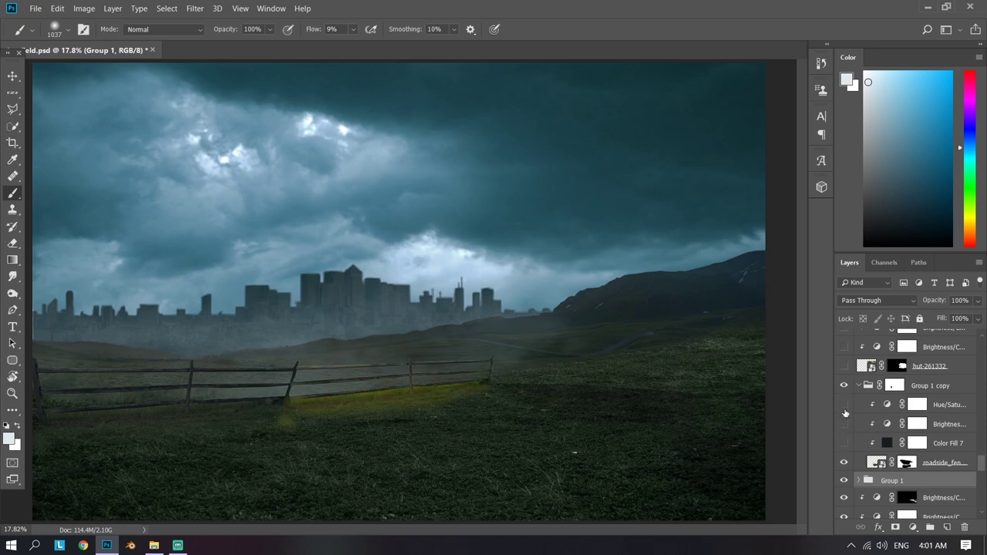
click(844, 443)
scroll(877, 460, up, 3)
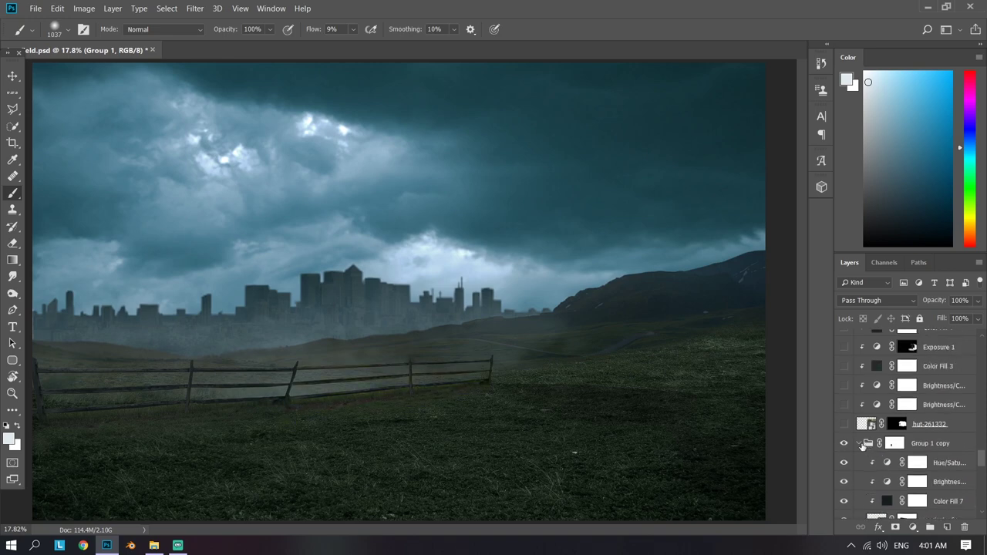
click(861, 444)
scroll(882, 478, up, 3)
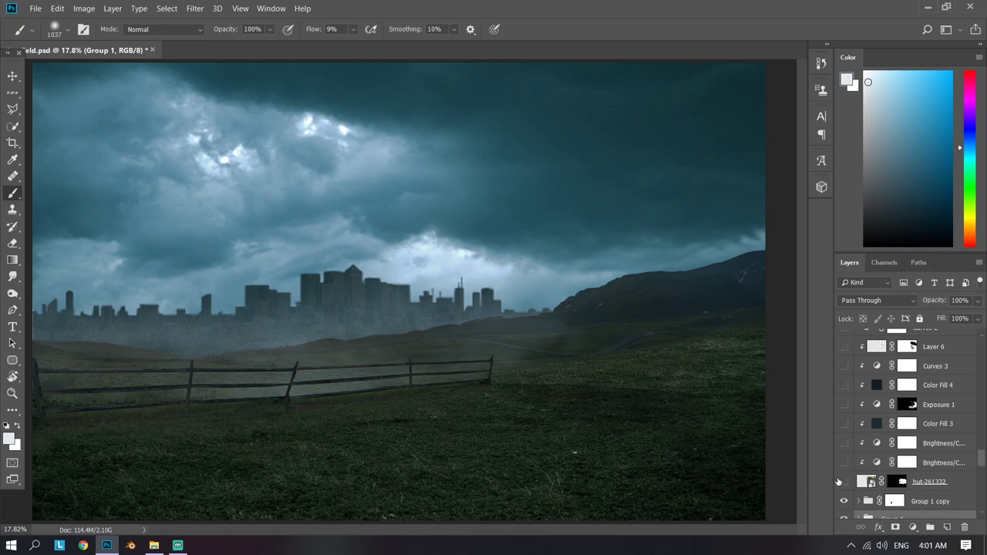
Step: Show the hut-261332 layer and turn on its clipped Brightness/Contrast darkening
click(843, 481)
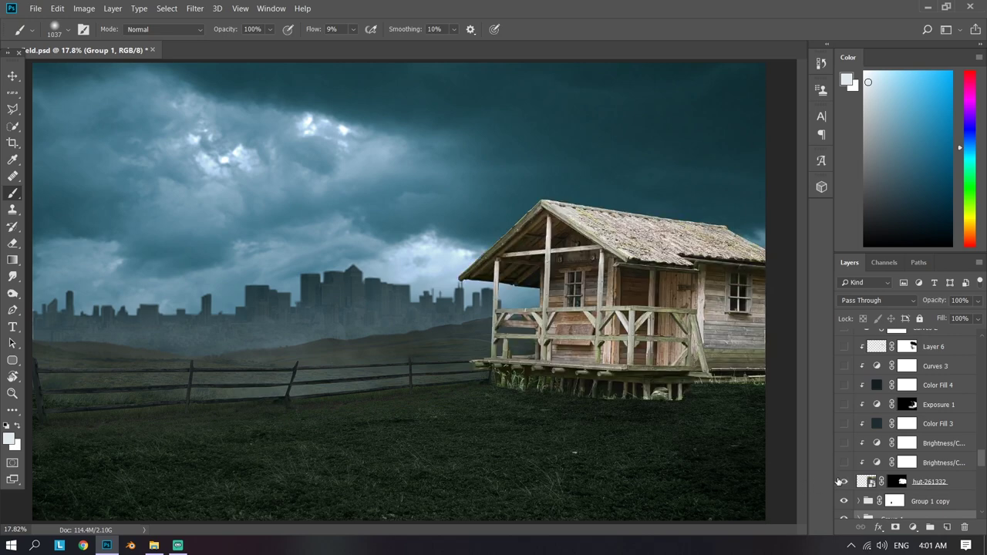
click(938, 479)
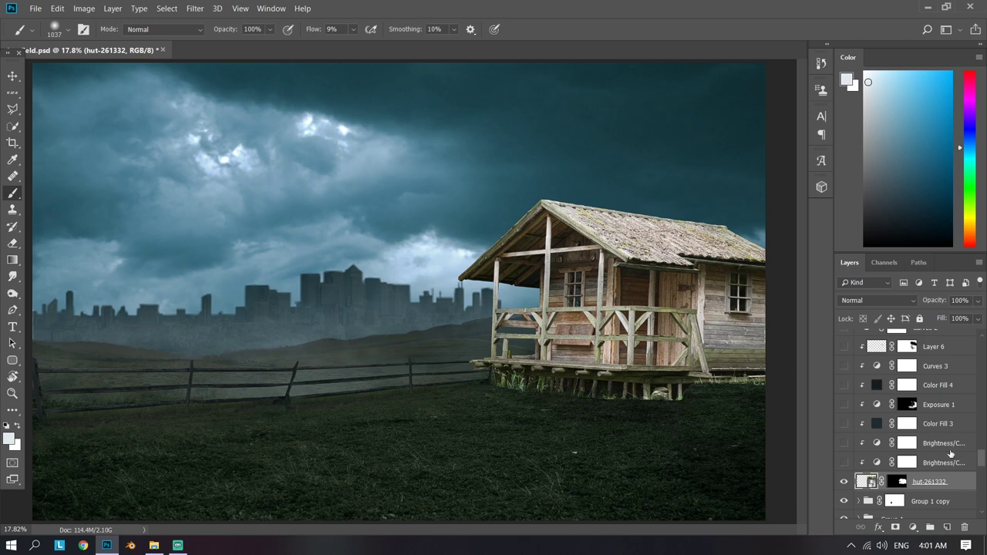
click(846, 462)
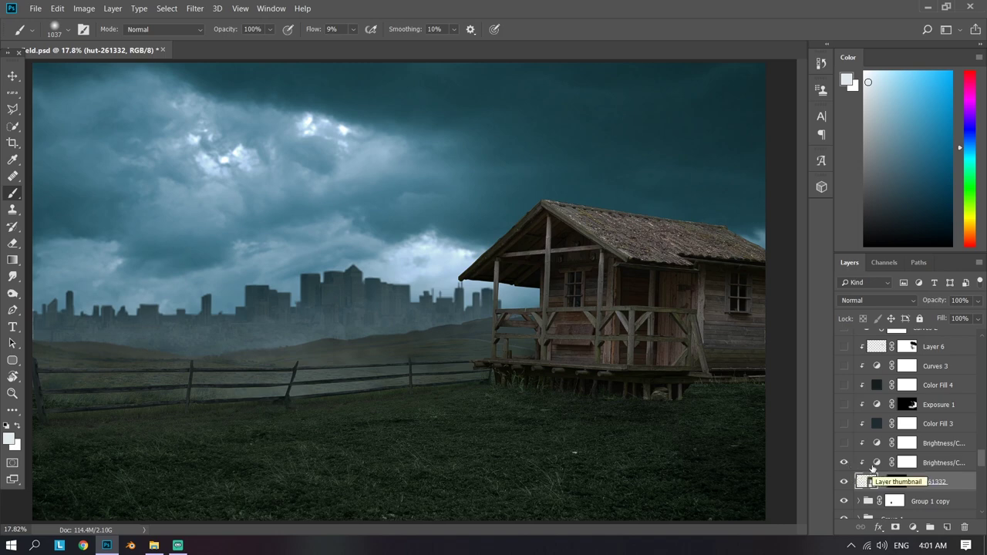
click(855, 463)
click(803, 248)
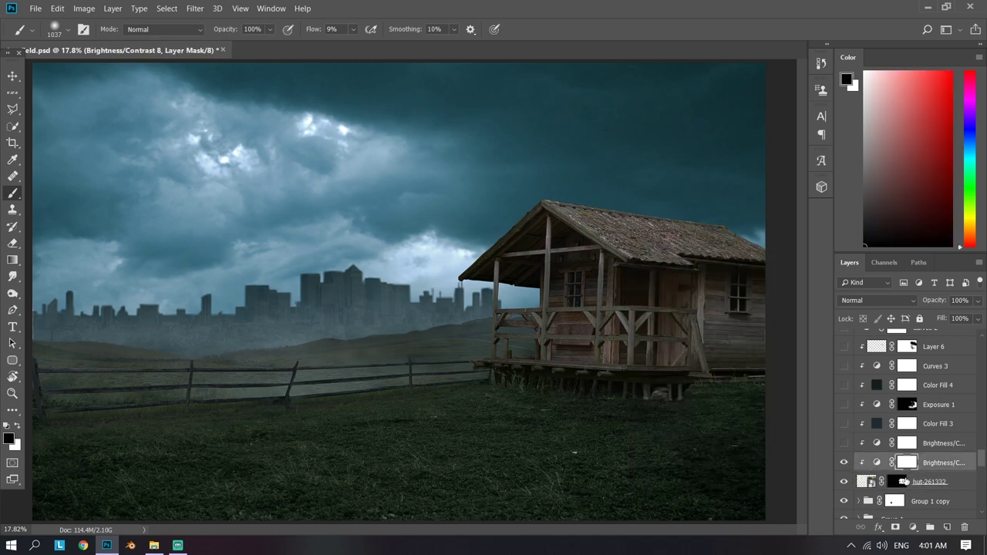
Step: Turn on the hut's second Brightness/Contrast adjustment
click(845, 443)
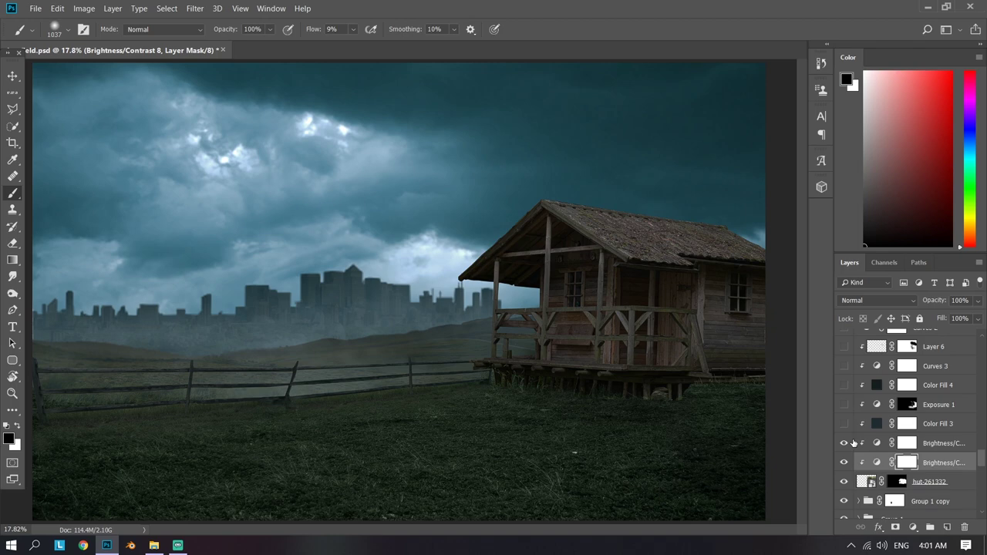
double_click(877, 462)
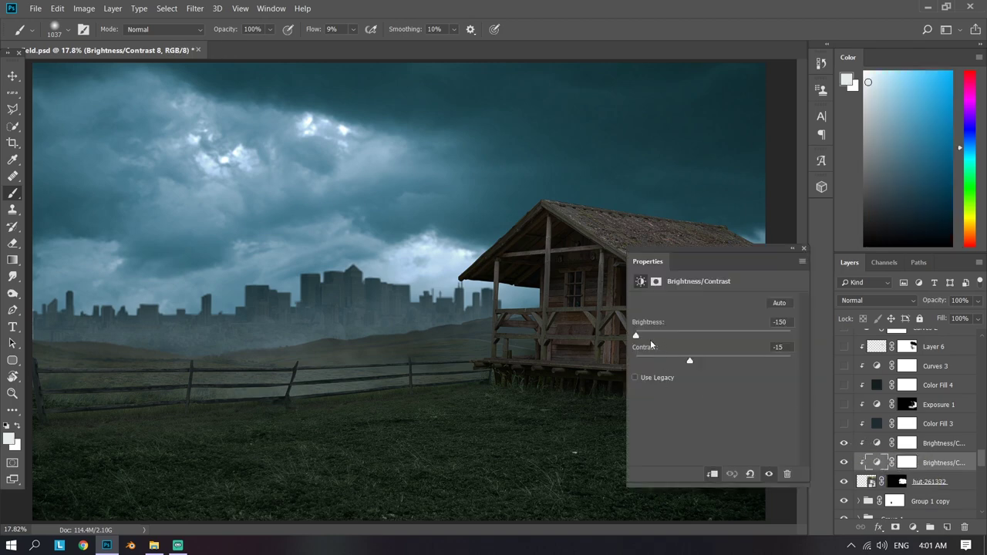
click(804, 249)
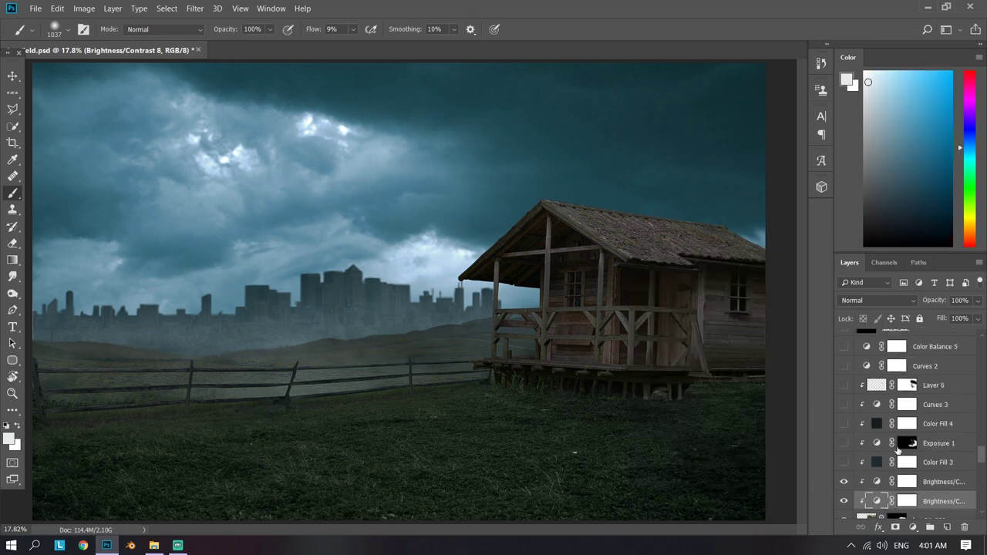
scroll(896, 453, up, 2)
Step: Enable the Color Fill 3 and Exposure 1 adjustments on the hut and resize the brush
click(929, 466)
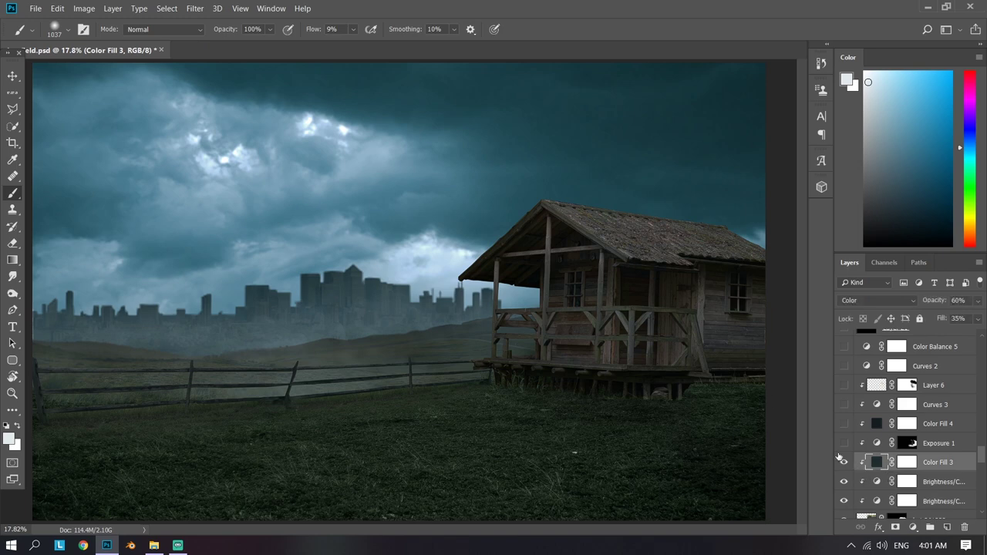
scroll(902, 478, up, 2)
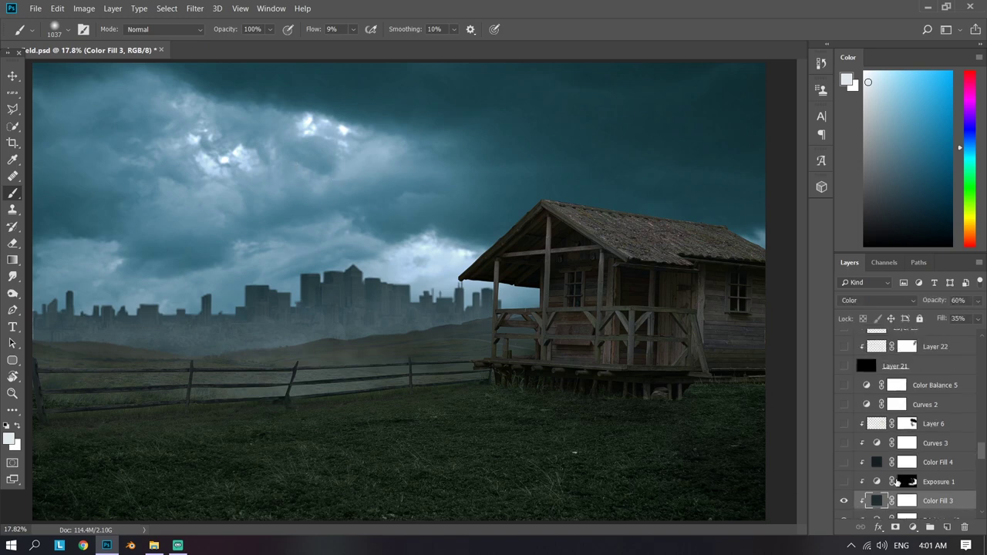
click(908, 482)
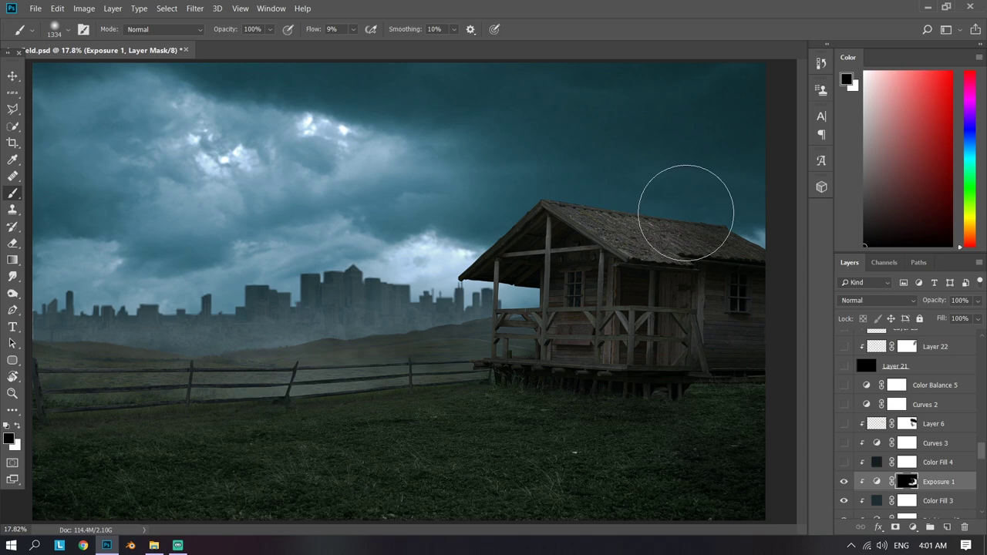
drag(326, 229, 267, 231)
key(bracketright)
key(bracketright)
key(bracketright)
Step: Set Color Fill 4 to dark blue-grey #151d20 and turn on the 8% wash
click(854, 462)
click(913, 527)
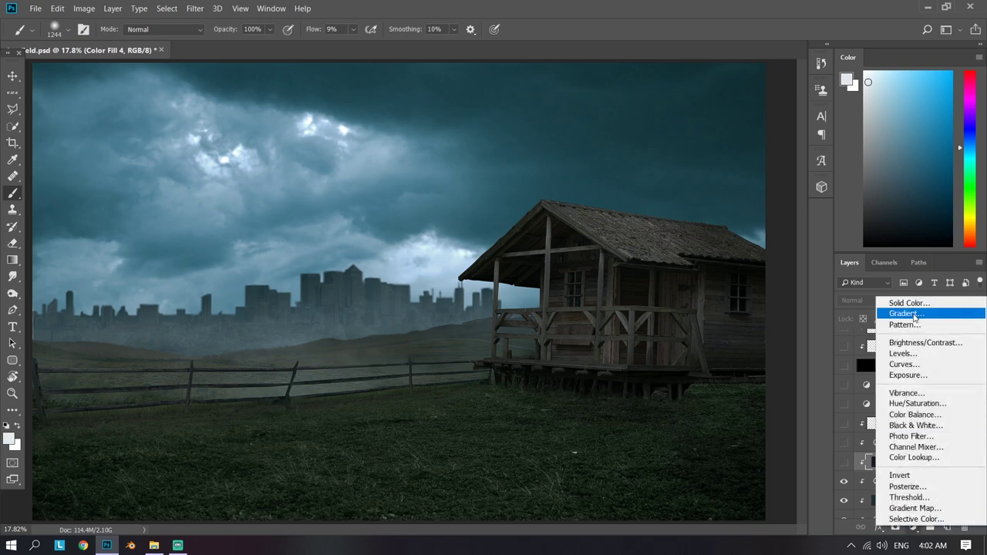
click(805, 376)
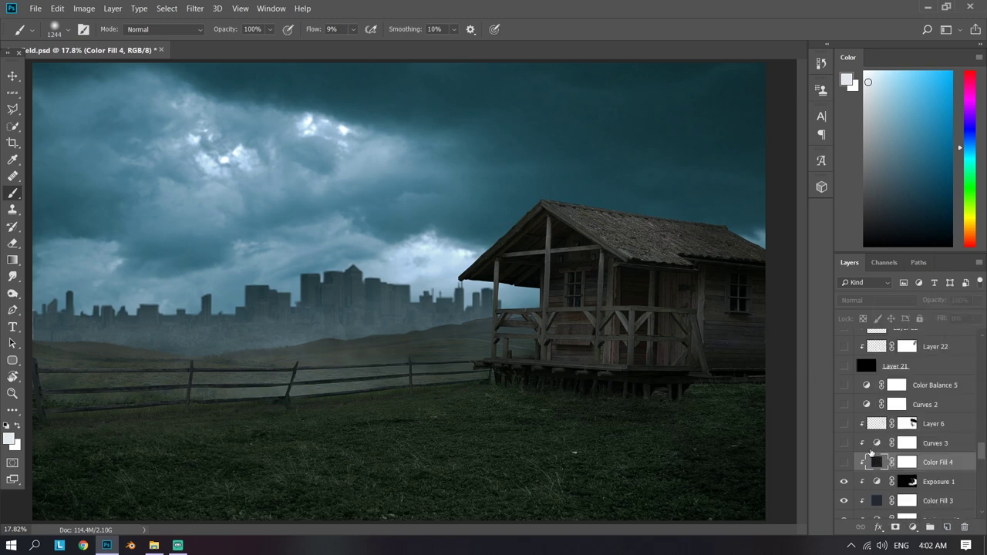
double_click(875, 463)
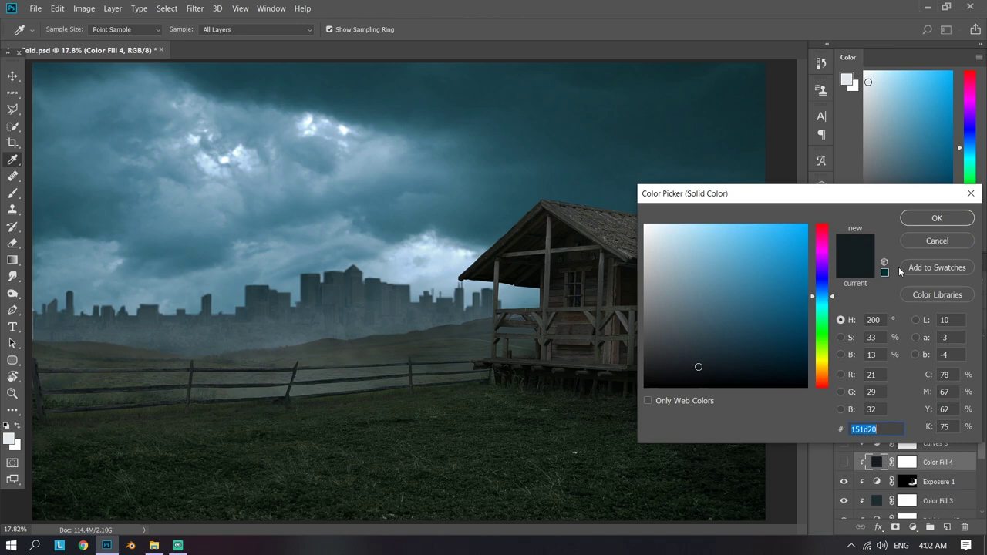
click(955, 240)
key(b)
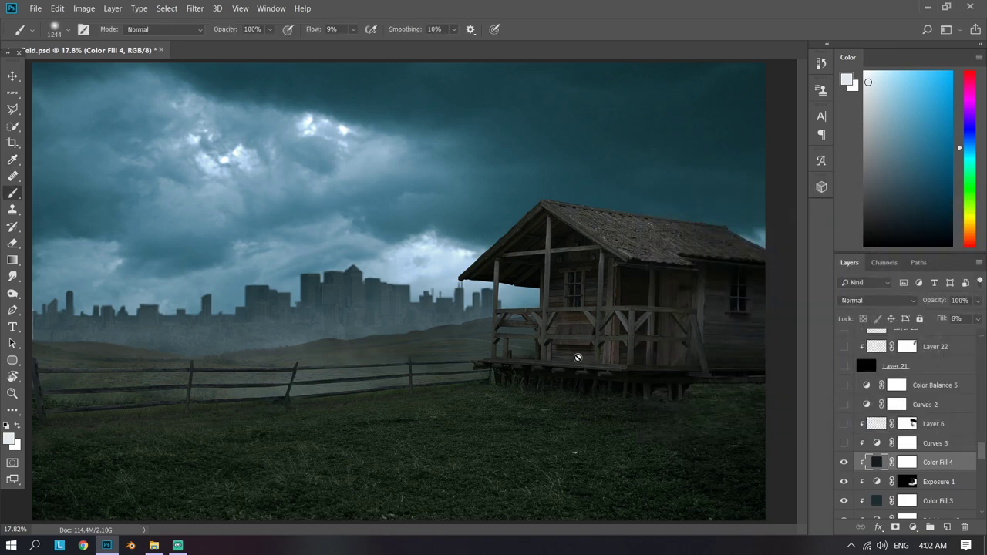
click(844, 461)
Step: Turn on the Curves 3 adjustment to deepen the hut's tone
scroll(910, 432, up, 2)
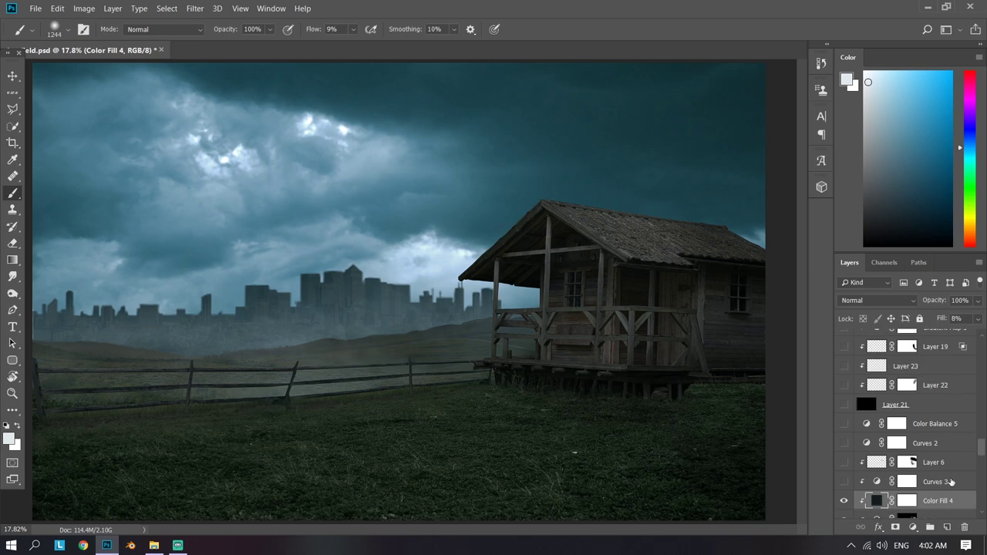
double_click(872, 481)
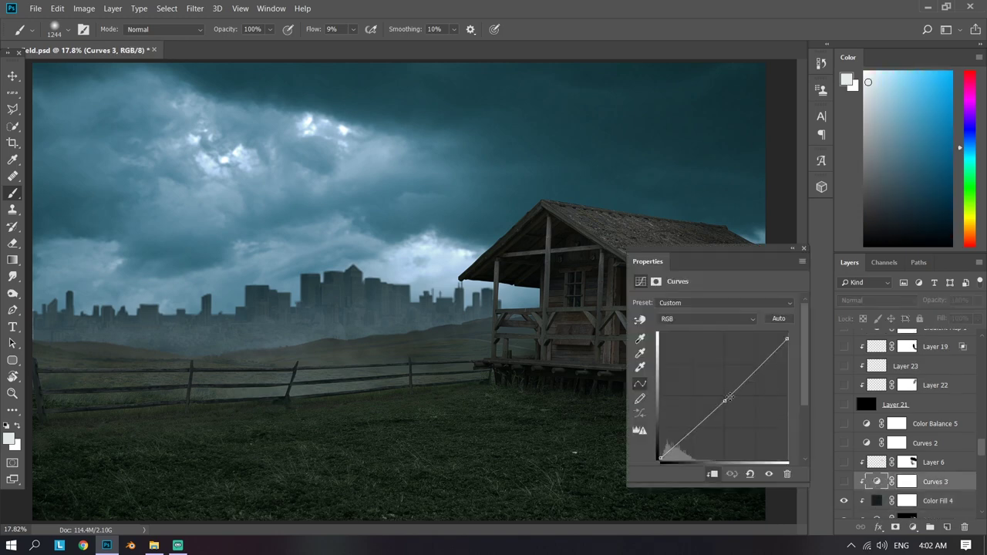
click(803, 249)
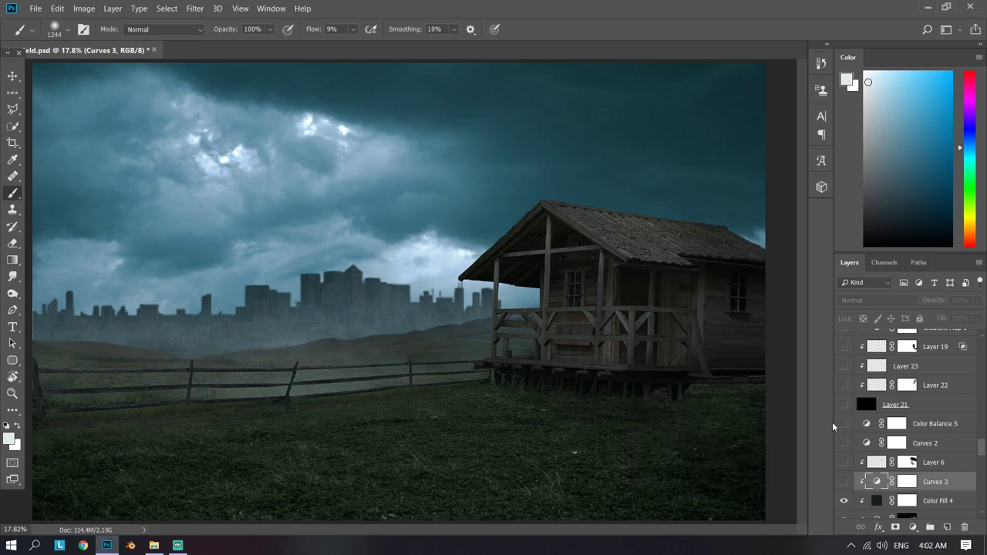
click(851, 480)
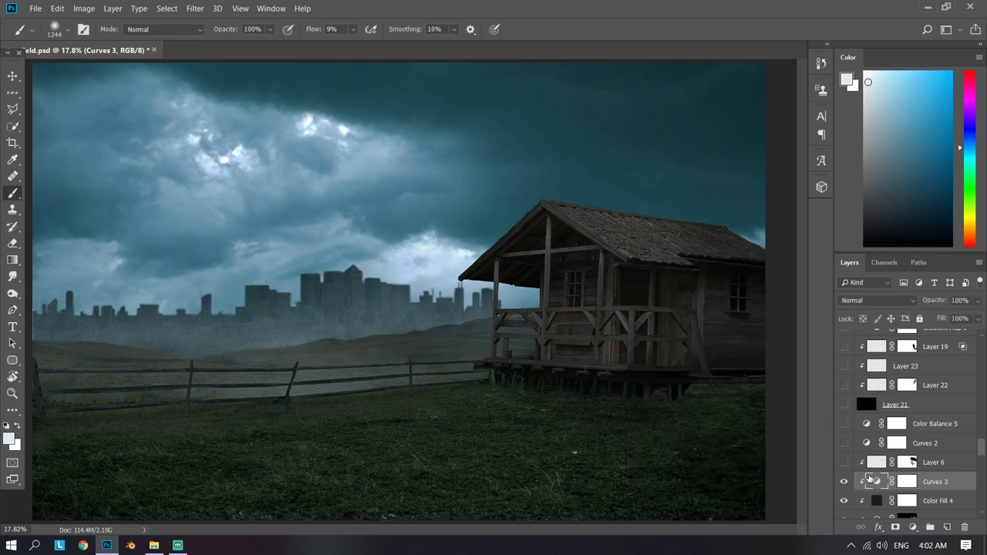
Step: Turn on Color Dodge Layer 6 and paint an orange glow across the hut roof
click(868, 465)
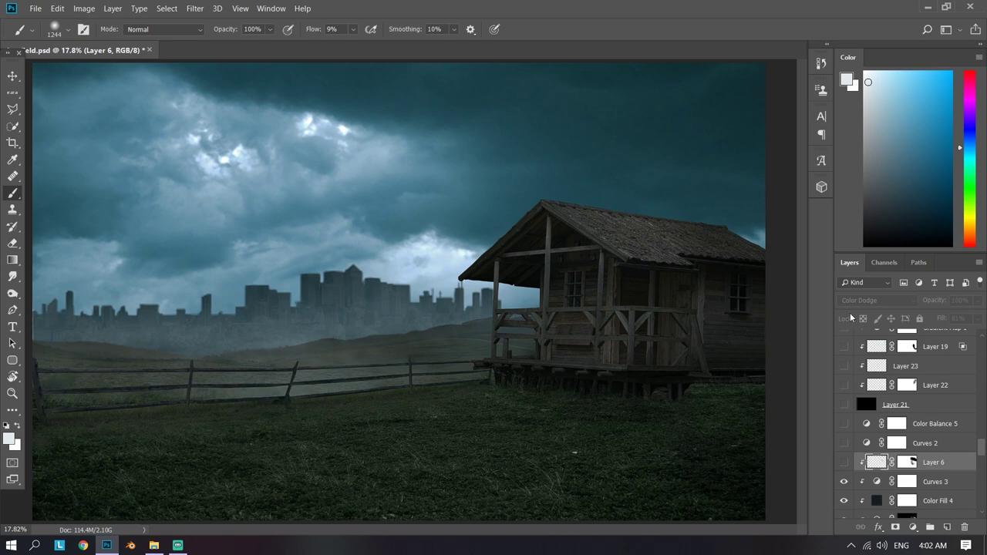
click(845, 462)
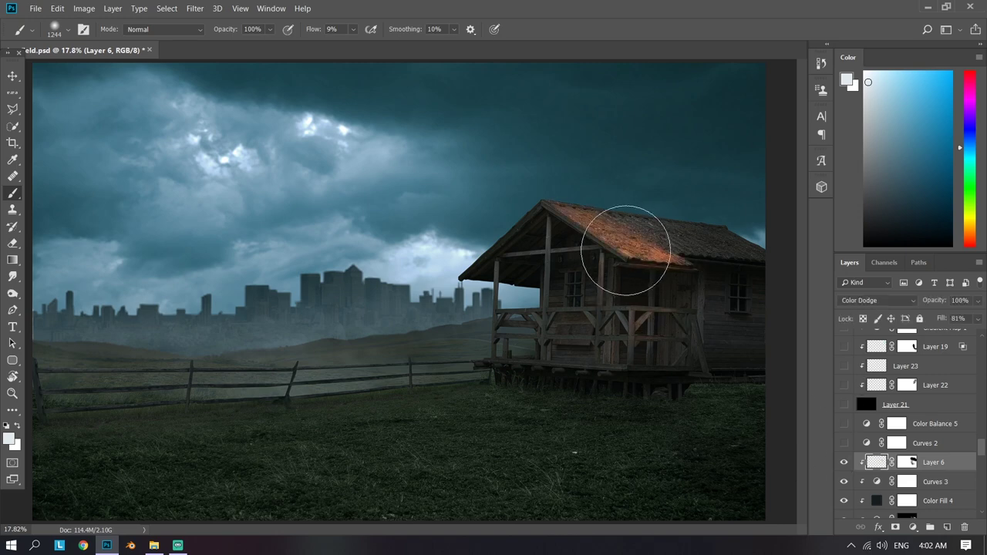
drag(649, 246, 616, 246)
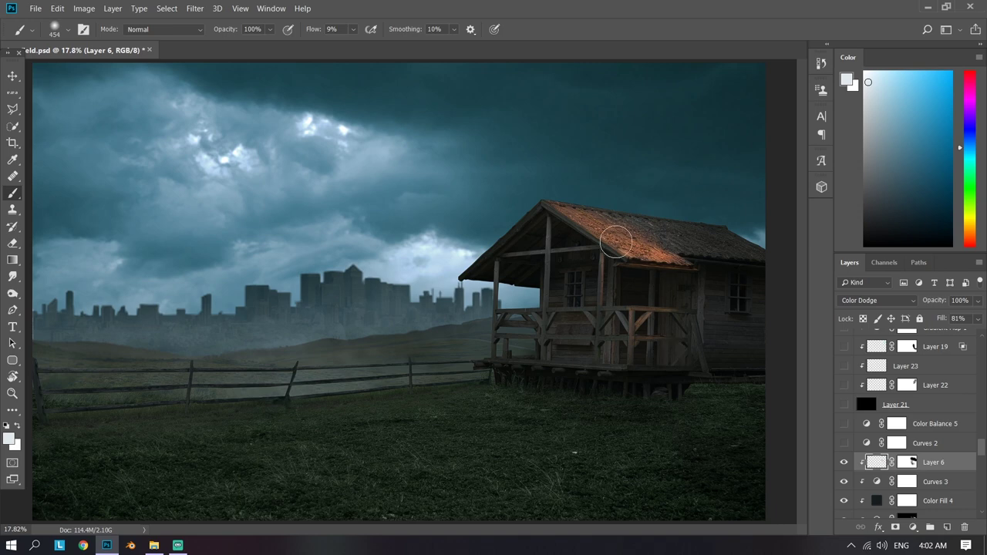
drag(617, 231, 653, 238)
alt+right_click(628, 269)
scroll(673, 256, up, 3)
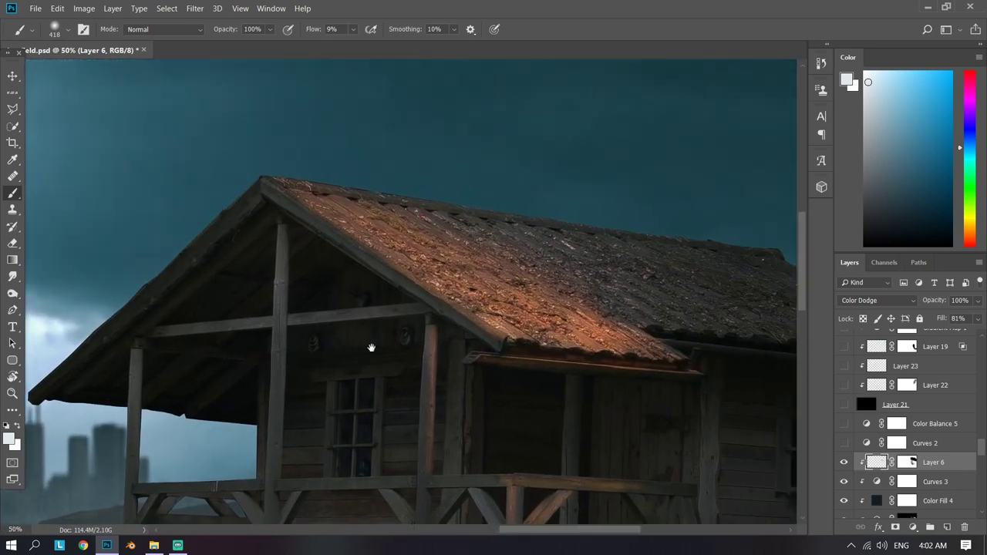
drag(371, 348, 367, 350)
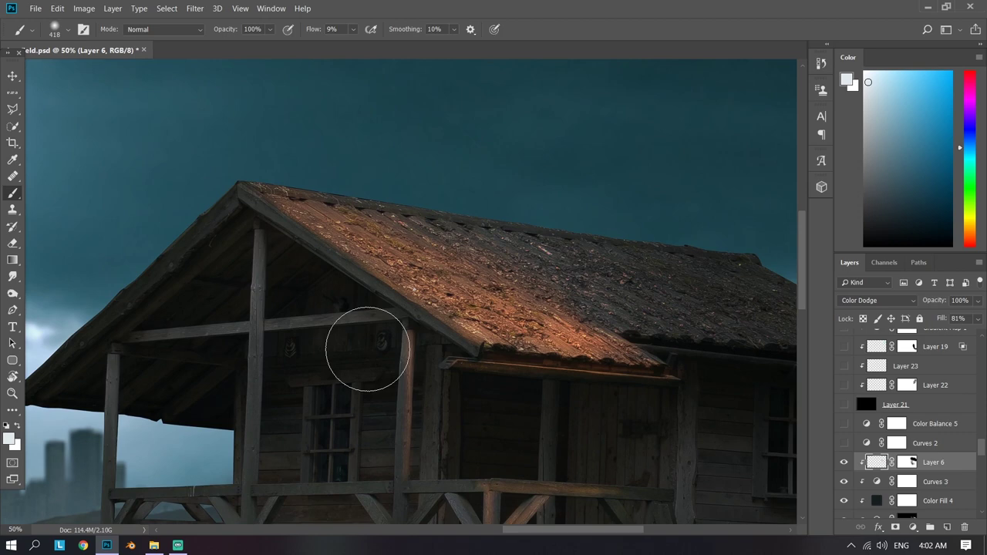
key(ctrl+0)
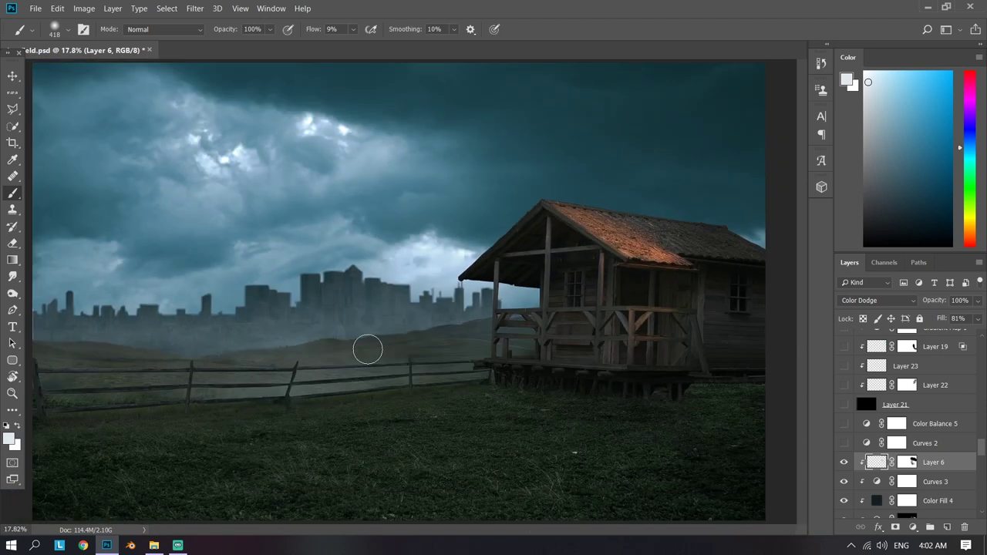
Step: Turn on the Curves 2 adjustment to darken the scene
click(923, 443)
double_click(867, 443)
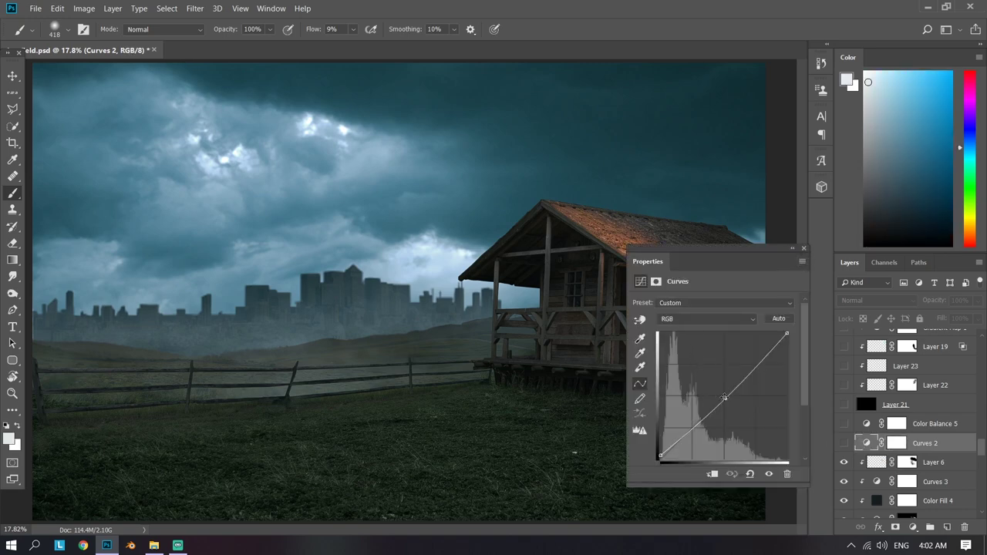
click(804, 248)
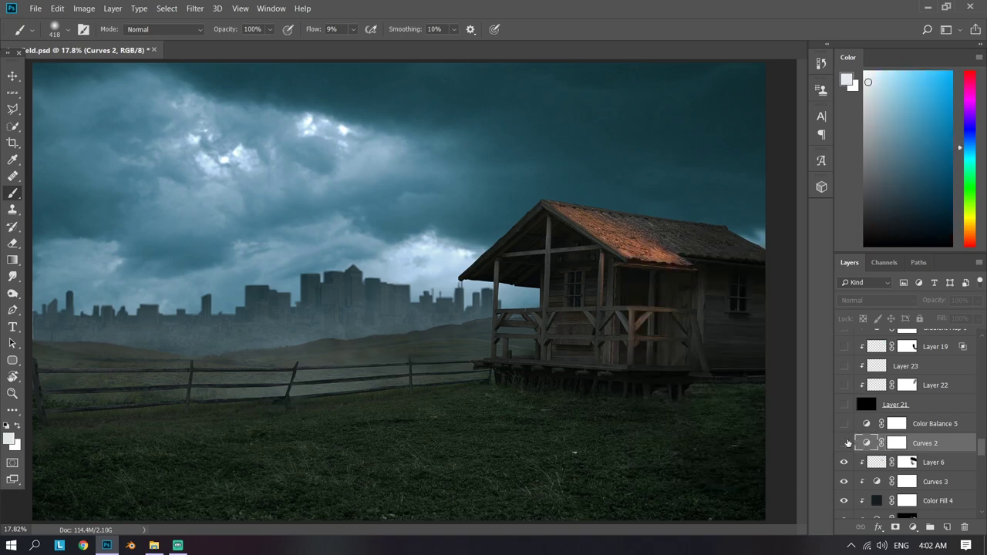
click(844, 443)
Step: Enable Color Balance 5, select Layer 21, and bring up the Edit menu
scroll(848, 447, up, 2)
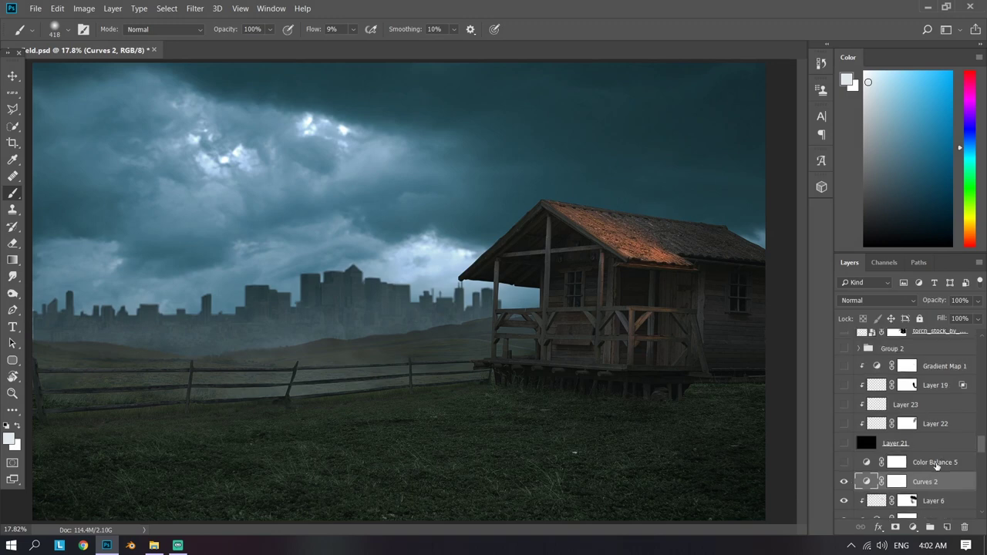
click(866, 463)
click(844, 462)
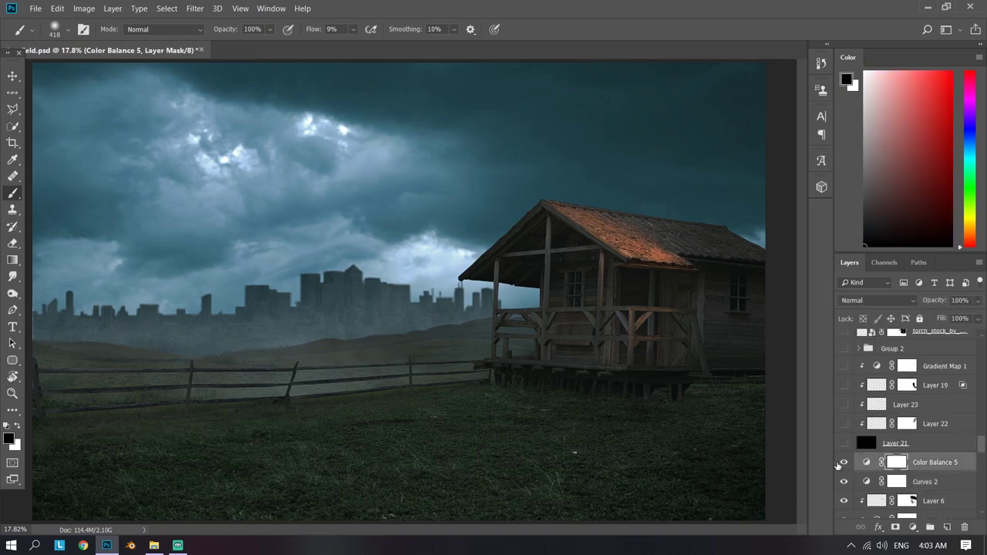
scroll(887, 459, up, 1)
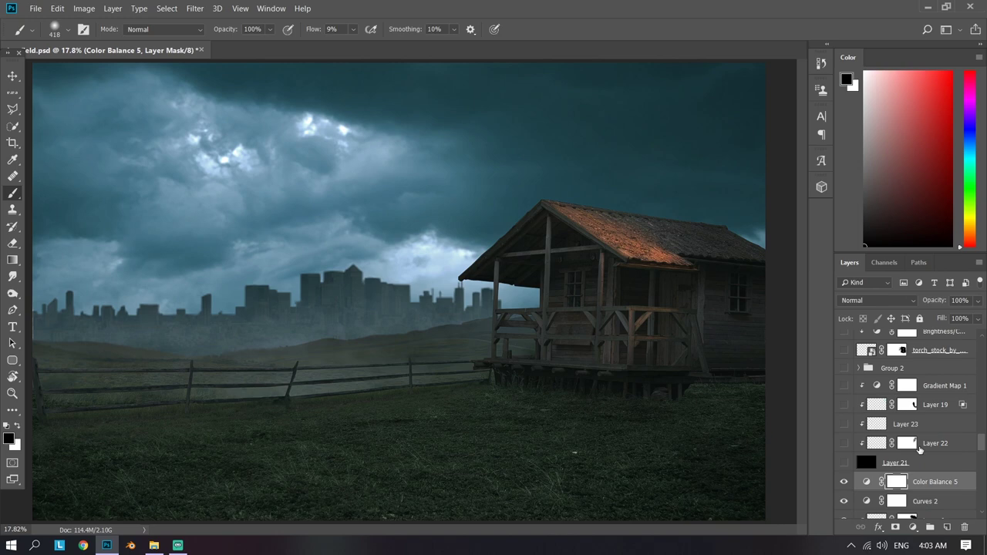
click(896, 462)
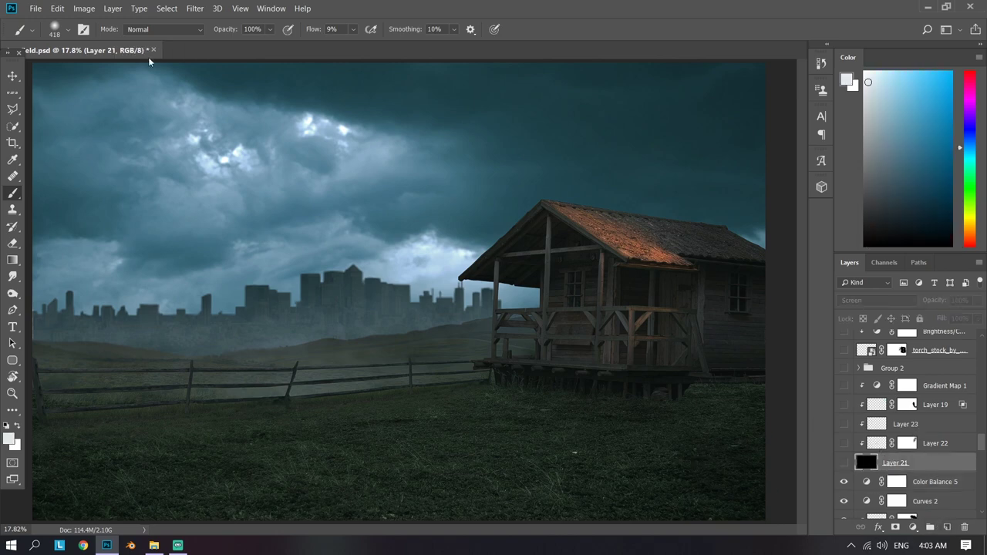
click(58, 9)
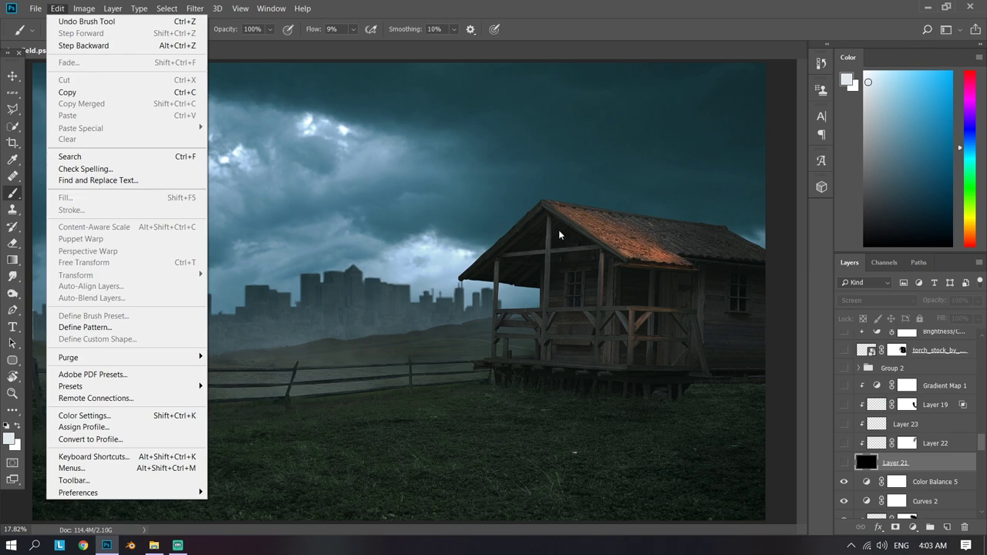
Step: Show Screen Layer 21 plus Layers 22, 23 and 19, tinting the wisp orange with Gradient Map 1
click(864, 441)
click(844, 462)
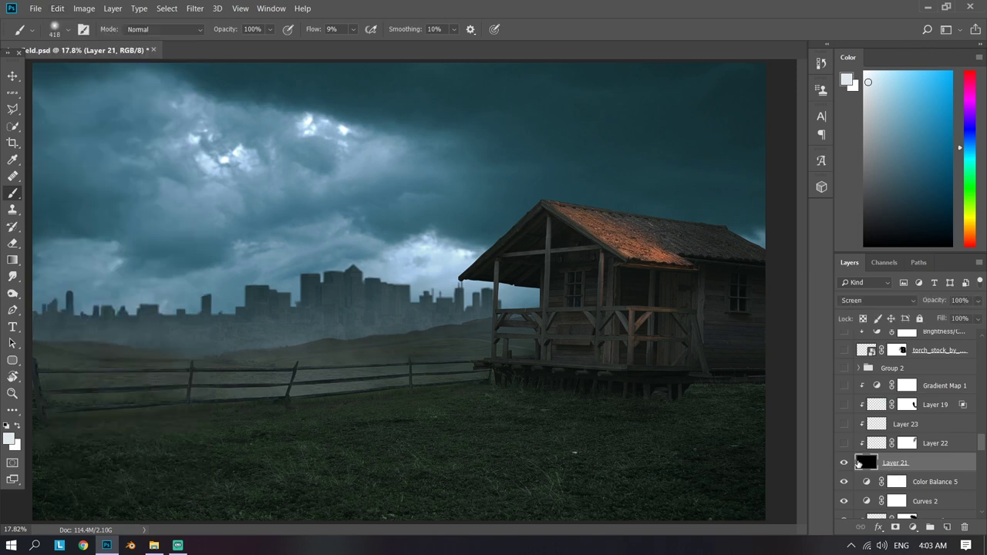
scroll(856, 463, up, 1)
drag(843, 461, 843, 423)
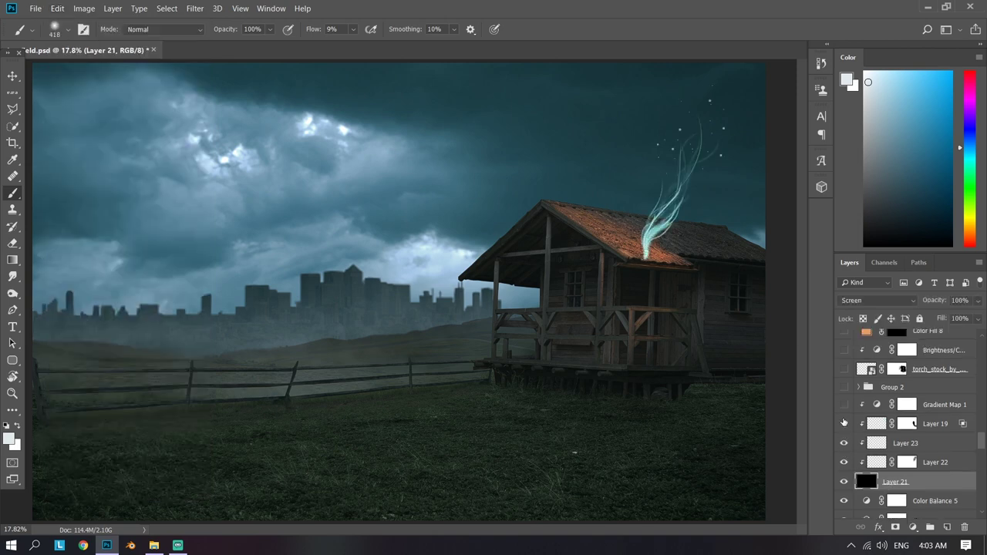
click(843, 404)
click(843, 405)
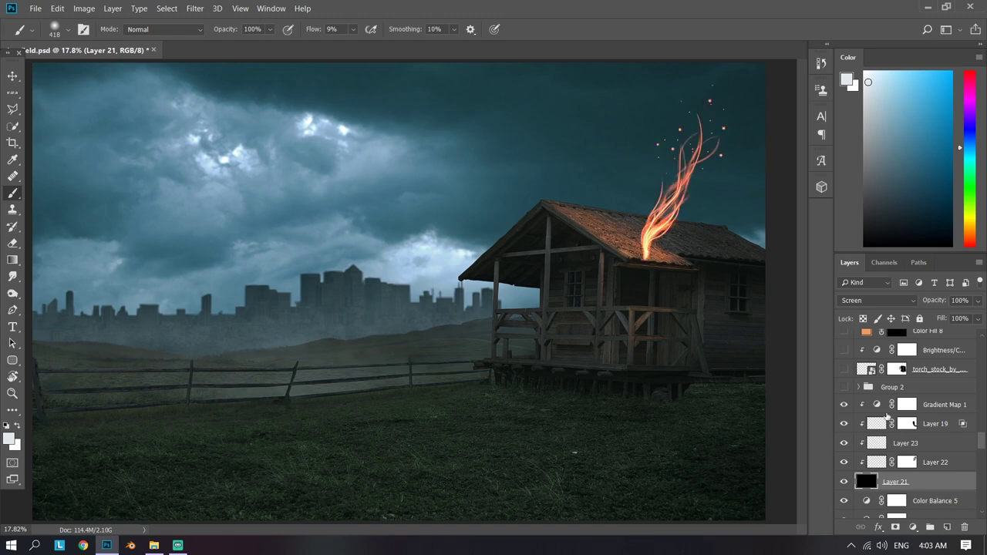
Step: Review the Gradient Map 1 settings, then show Group 2's roof fire, toggling it to compare
double_click(877, 405)
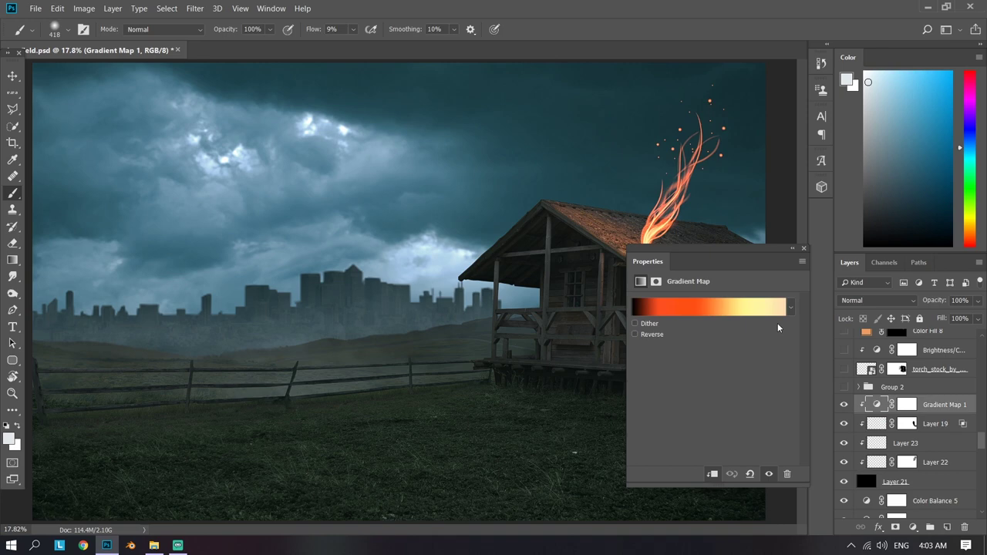
click(806, 249)
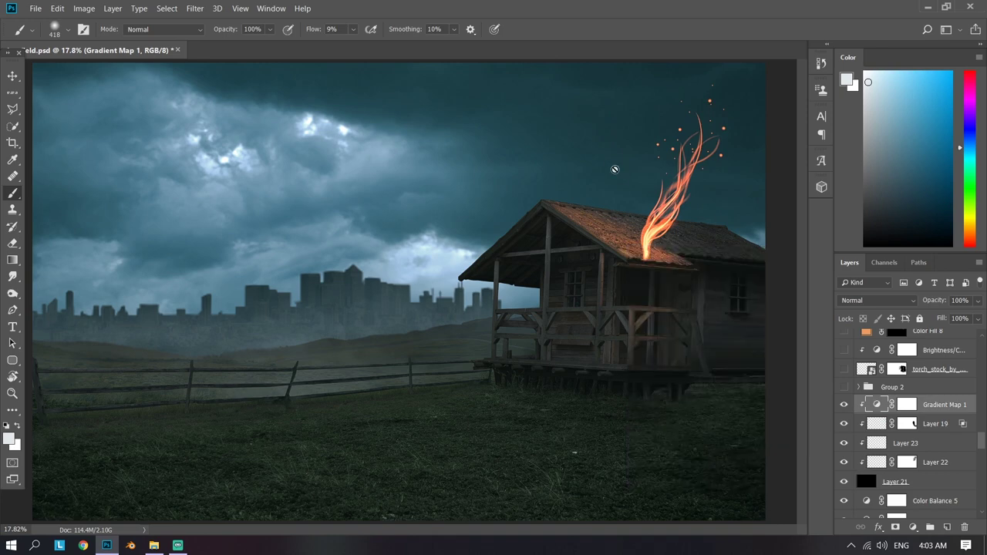
scroll(863, 404, up, 1)
click(863, 406)
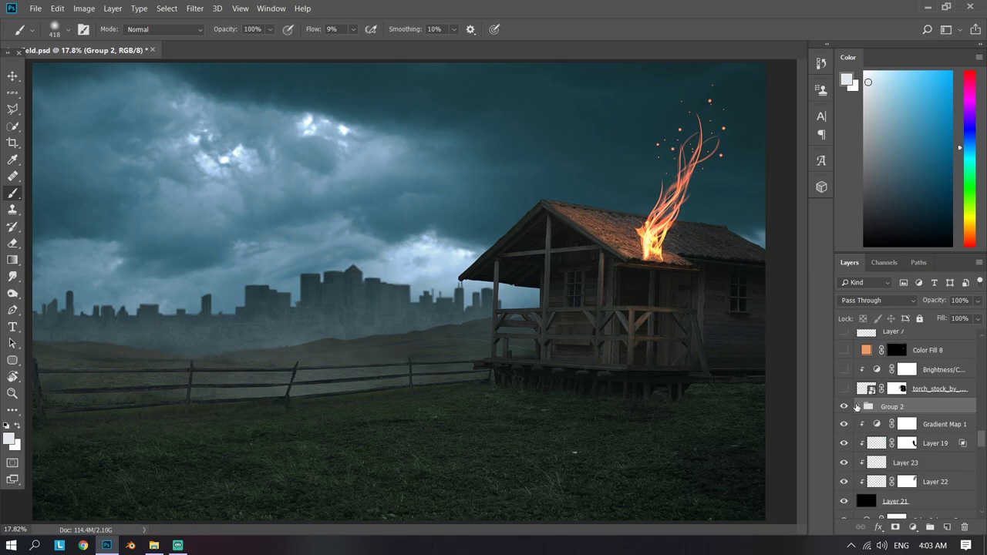
scroll(731, 334, up, 4)
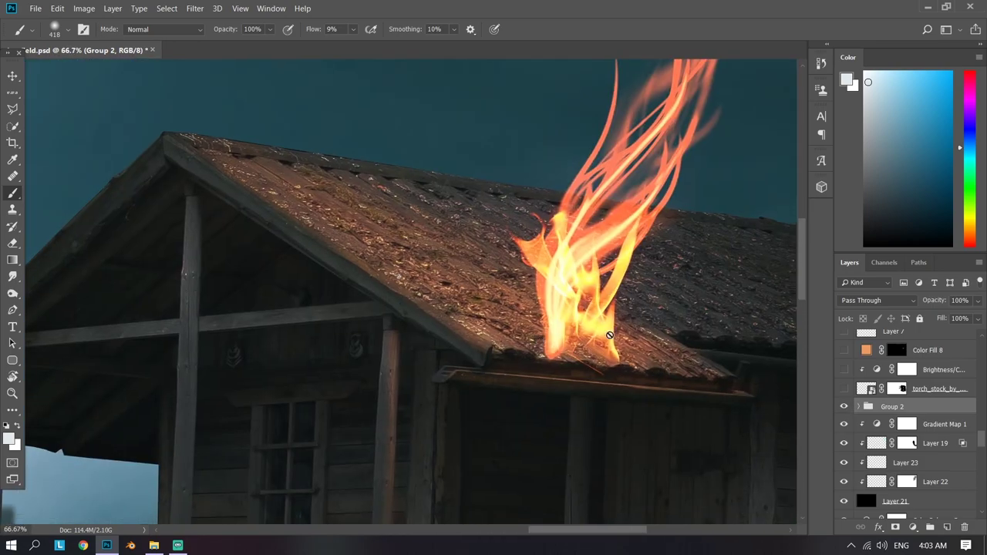
click(850, 406)
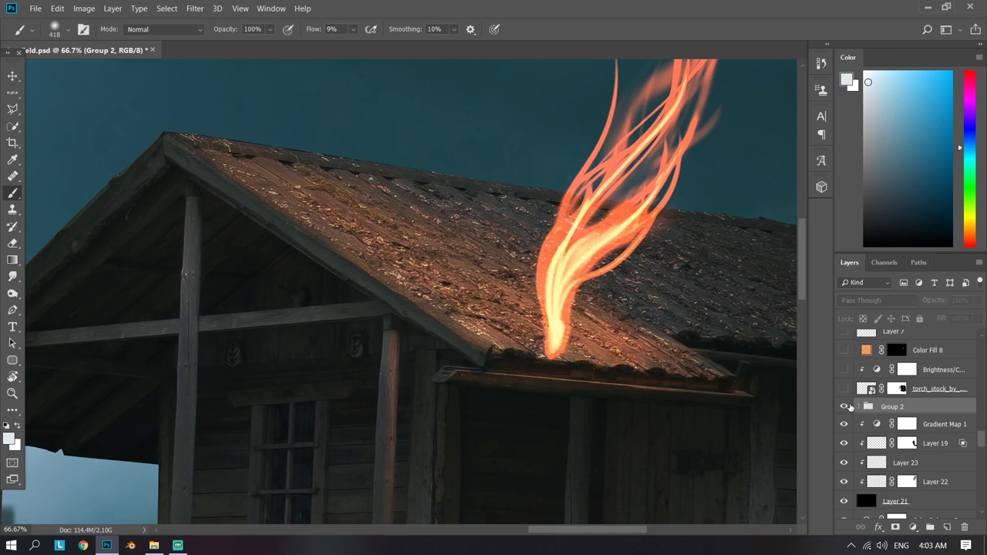
click(851, 406)
Step: Zoom out and reveal the torch_stock pole and lantern layer
key(ctrl+minus)
key(ctrl+minus)
key(ctrl+minus)
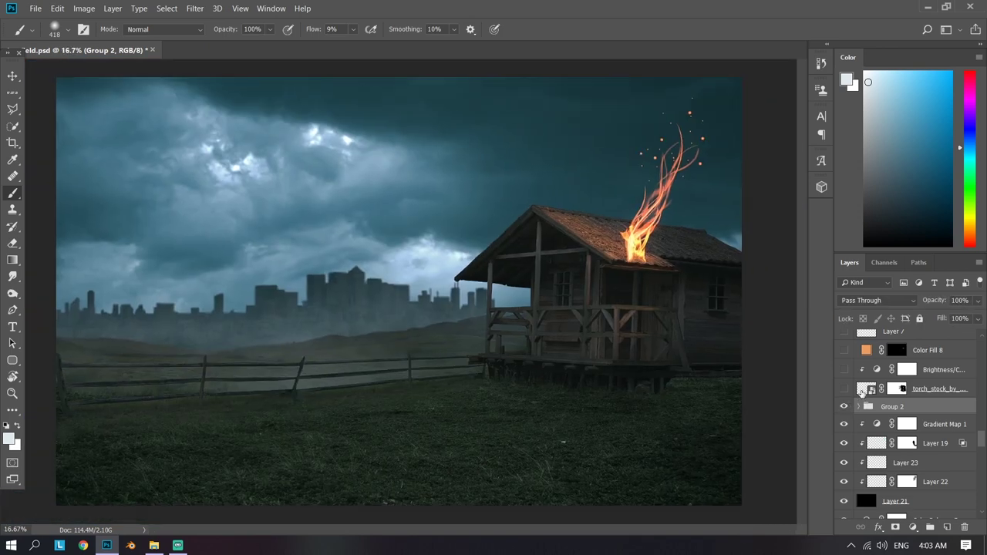
scroll(849, 425, up, 3)
click(843, 447)
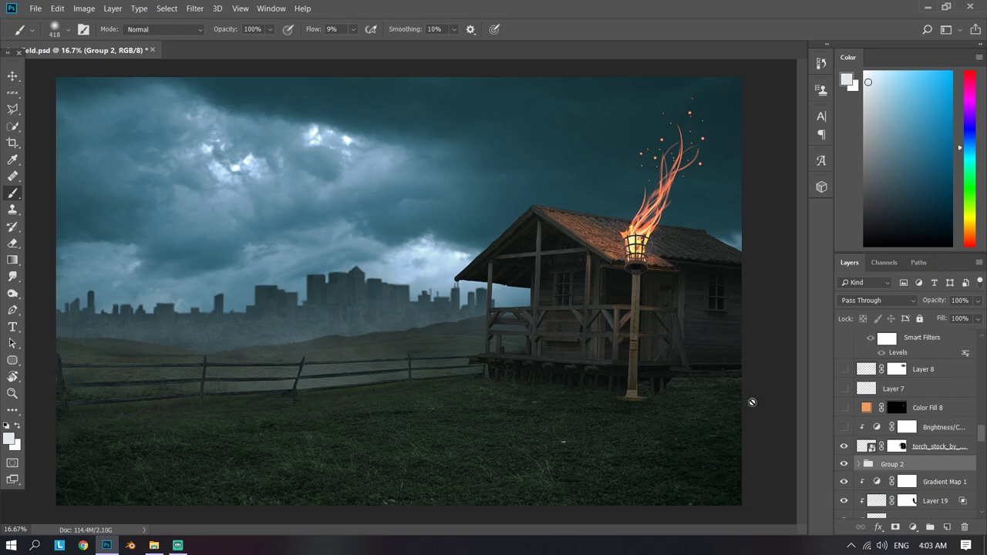
Step: Darken the pole with Brightness/Contrast and enable Color Fill 8, masking it with a large black brush
scroll(914, 462, up, 2)
click(851, 466)
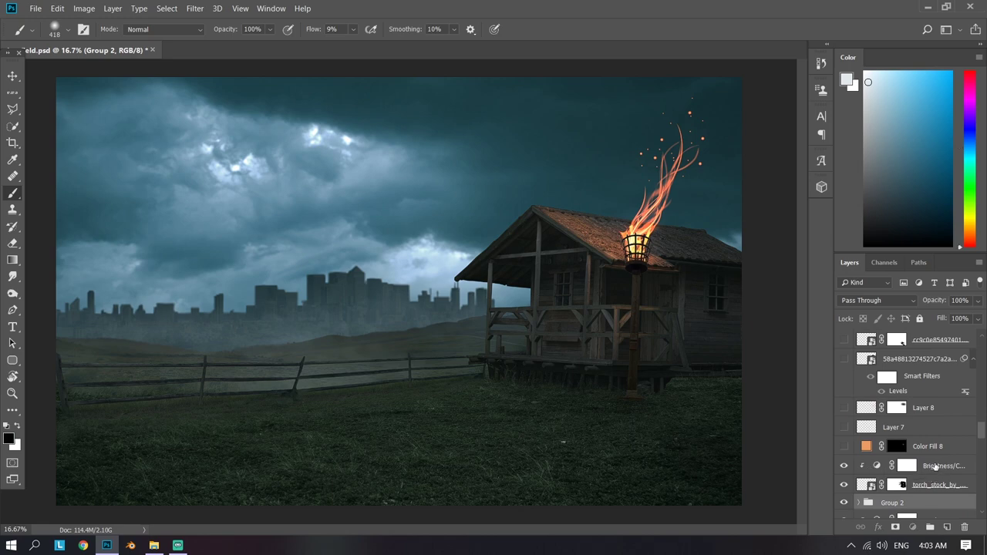
click(925, 447)
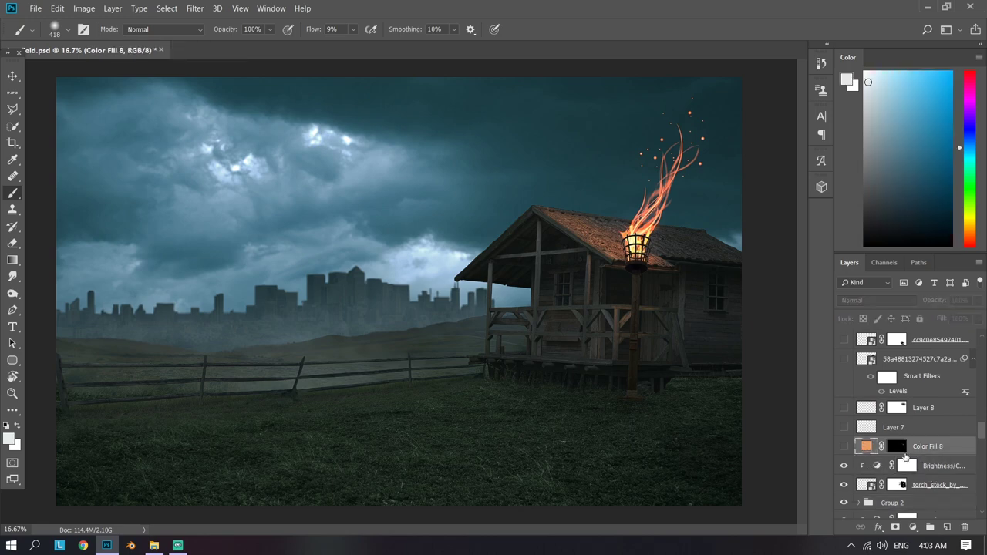
click(843, 446)
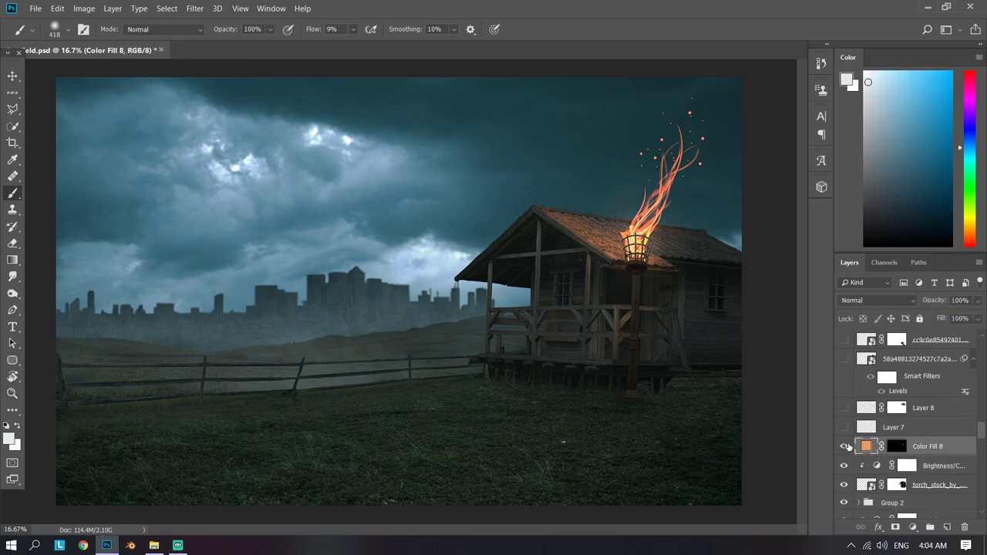
key(bracketright)
key(bracketright)
key(bracketright)
click(896, 446)
key(d)
key(x)
key(bracketright)
key(bracketright)
key(bracketright)
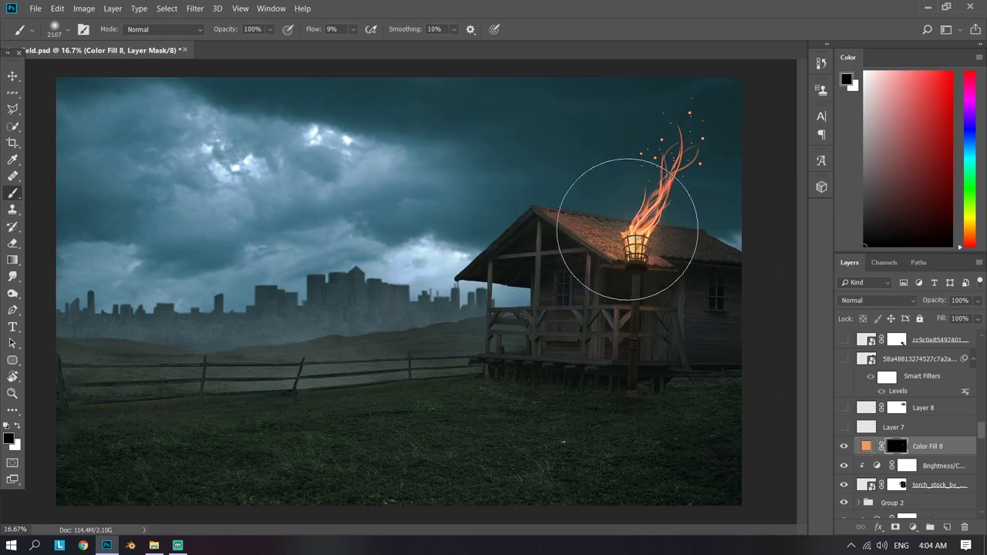
key(bracketleft)
key(bracketleft)
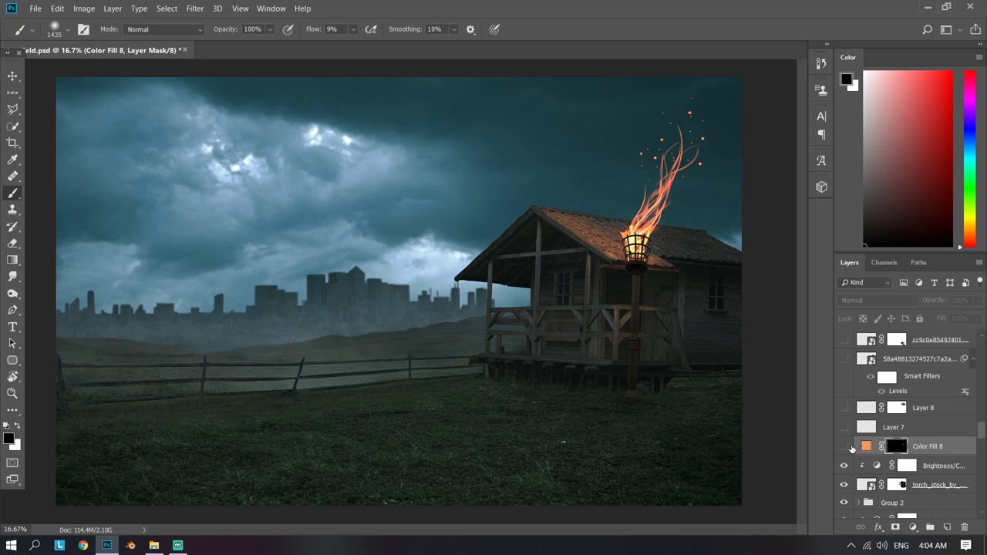
click(851, 448)
Step: Show Layer 7 and the Overlay Layer 8 to brighten the torch glow
scroll(894, 455, up, 1)
click(902, 466)
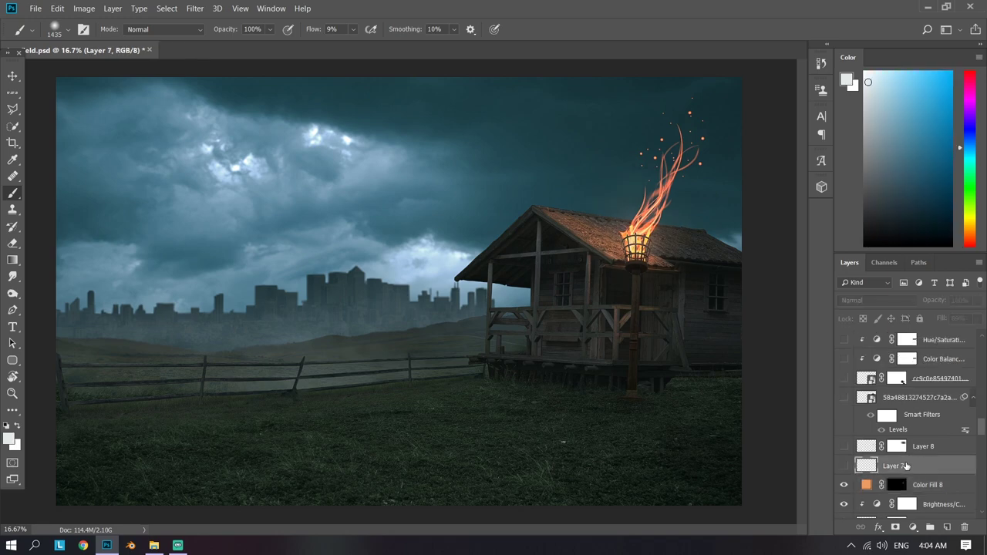
click(843, 465)
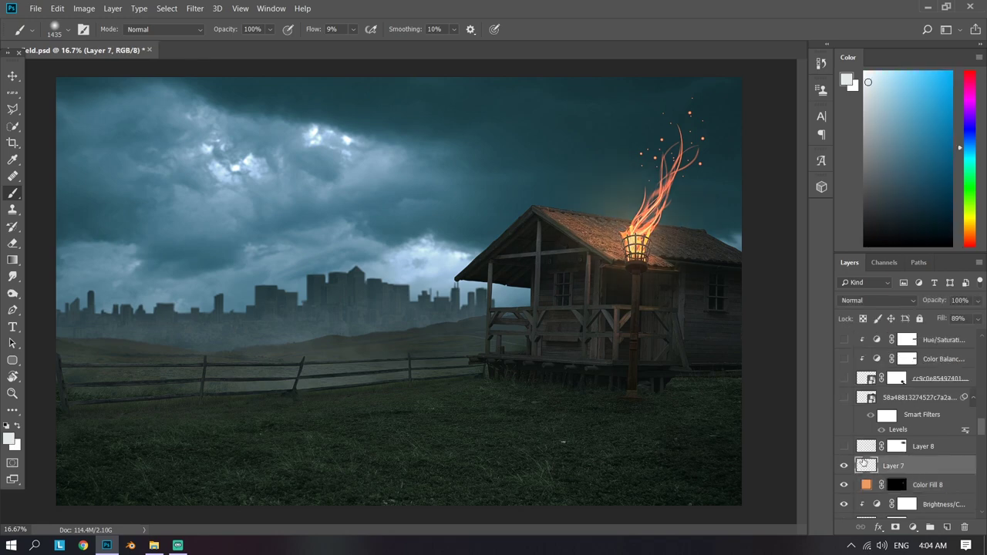
click(879, 446)
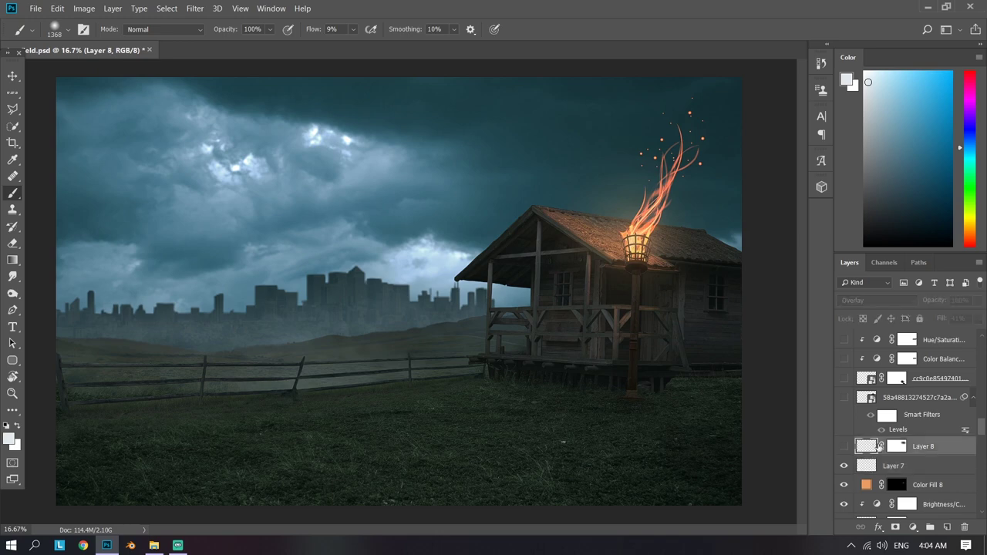
click(843, 446)
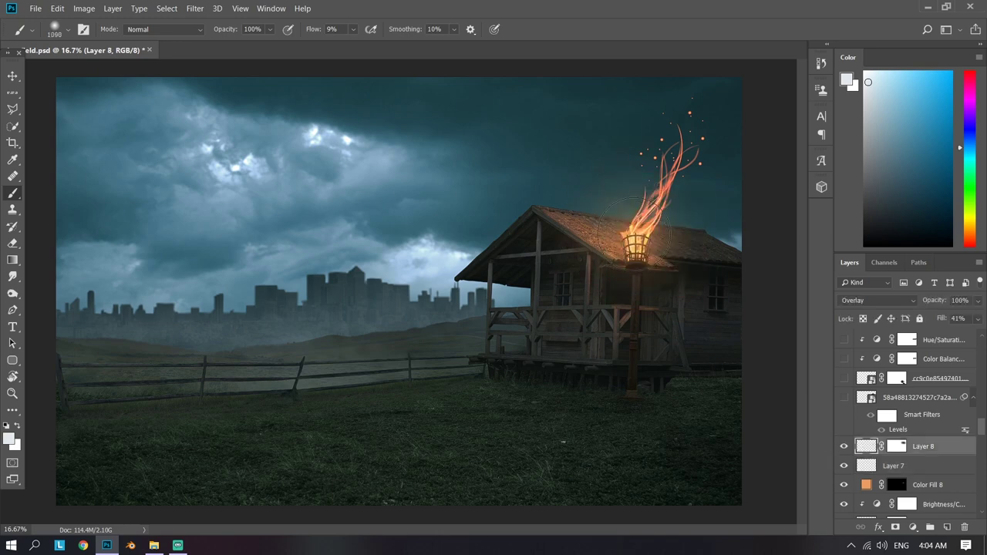
scroll(927, 450, up, 1)
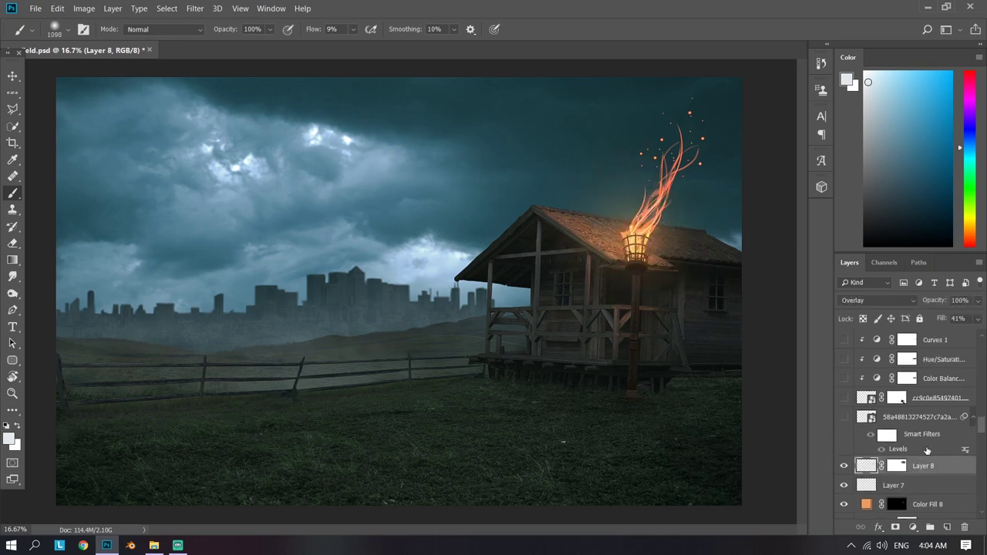
click(921, 417)
Step: Show the ember sparks layer and zoom in to inspect the flaming torch
click(844, 417)
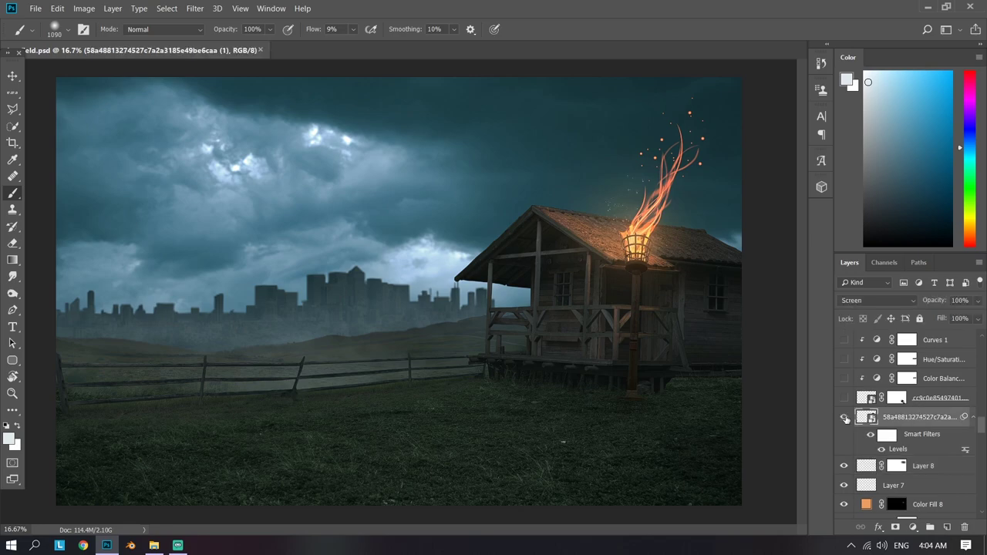
key(ctrl+plus)
key(ctrl+plus)
drag(670, 299, 77, 440)
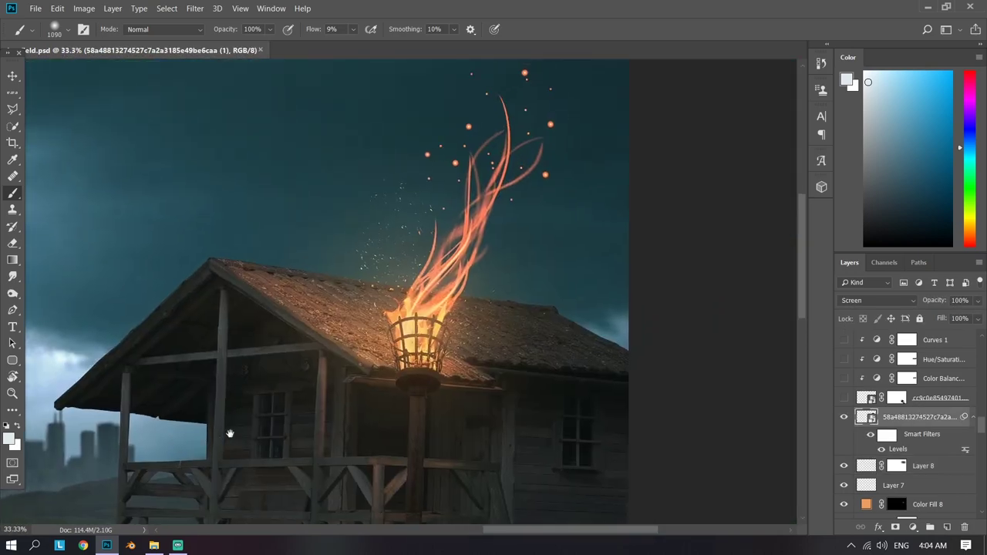
key(ctrl+plus)
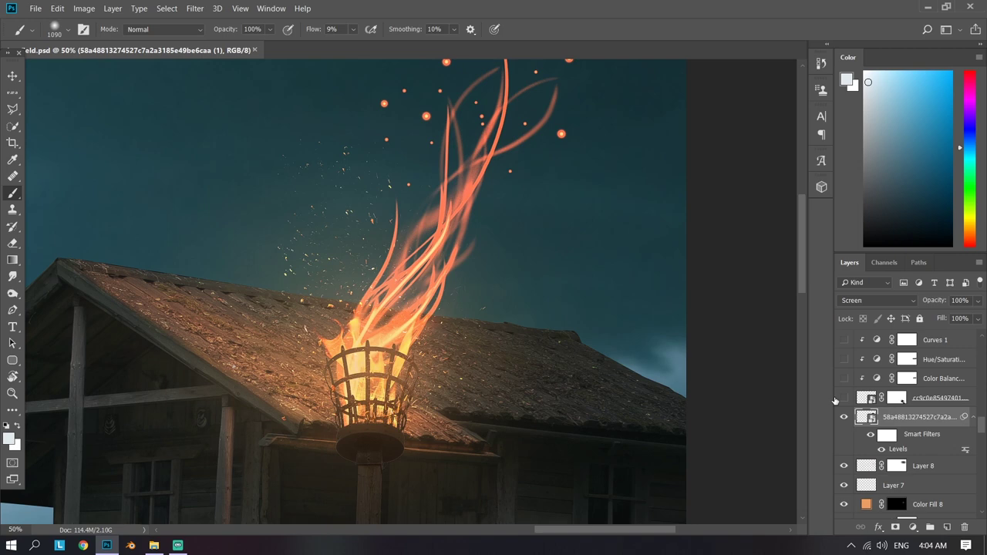
key(ctrl+minus)
key(ctrl+minus)
key(ctrl+minus)
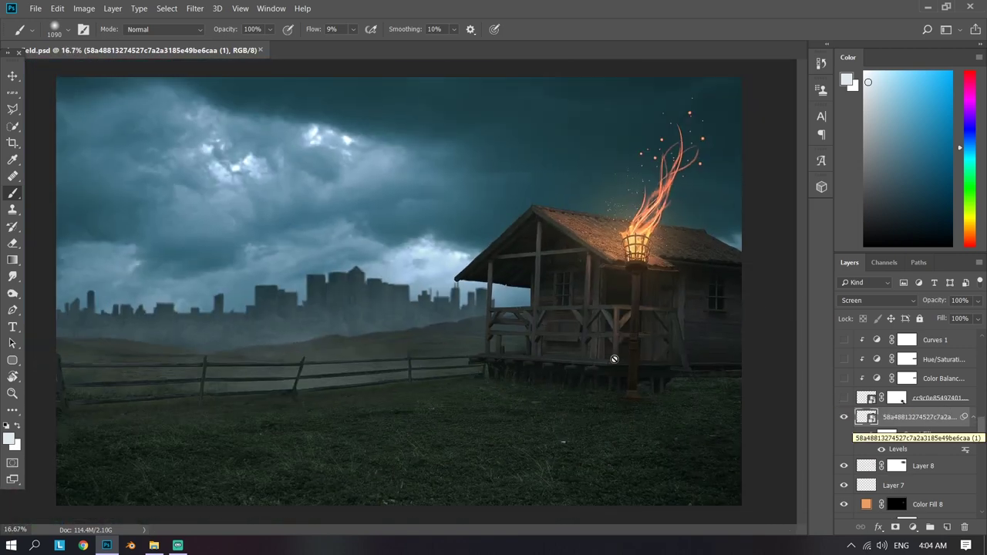
Step: Set the sparks layer to Normal and the fire layer to Screen blending
click(877, 300)
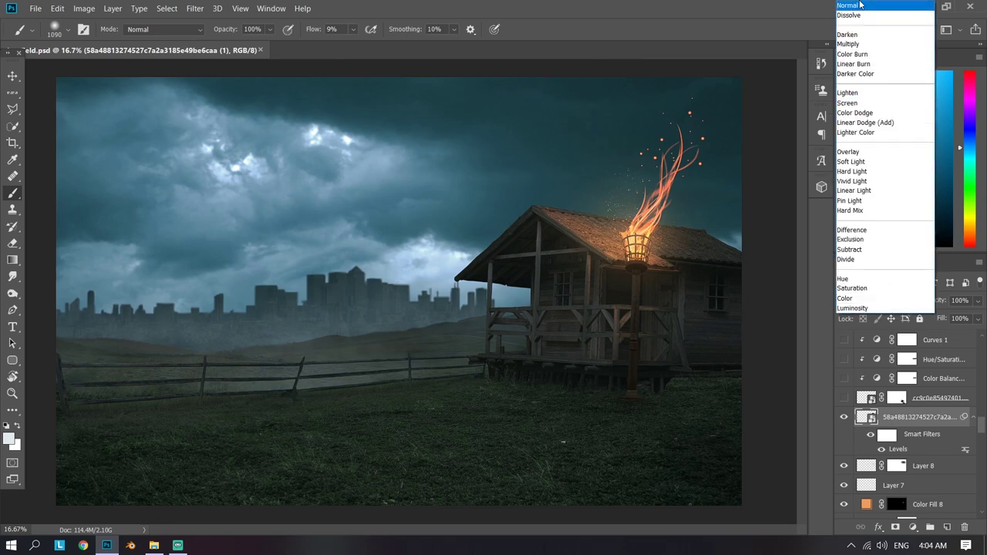
click(856, 6)
click(867, 301)
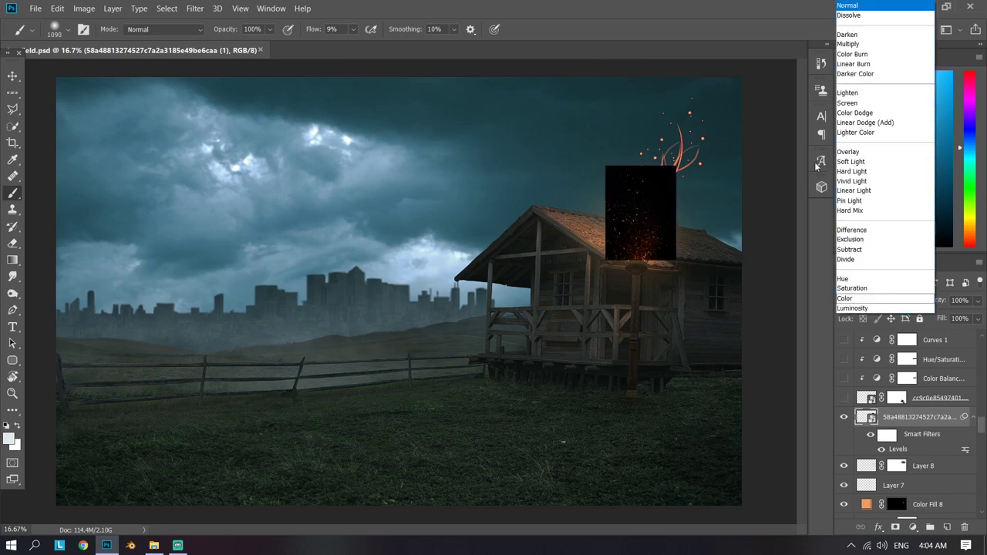
click(856, 103)
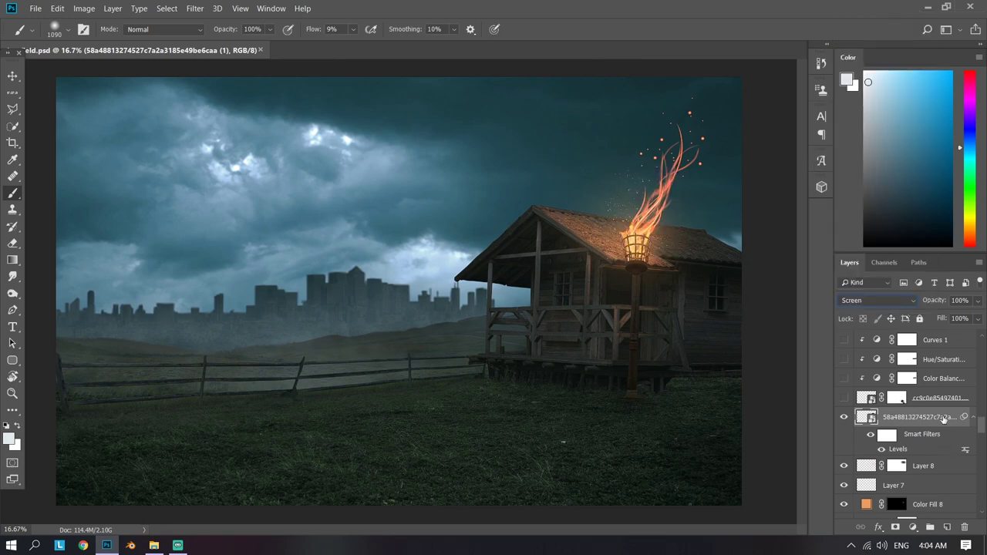
Step: Make the cc9c0e carved brick wall layer visible beside the hut
scroll(926, 406, up, 2)
click(929, 437)
click(843, 437)
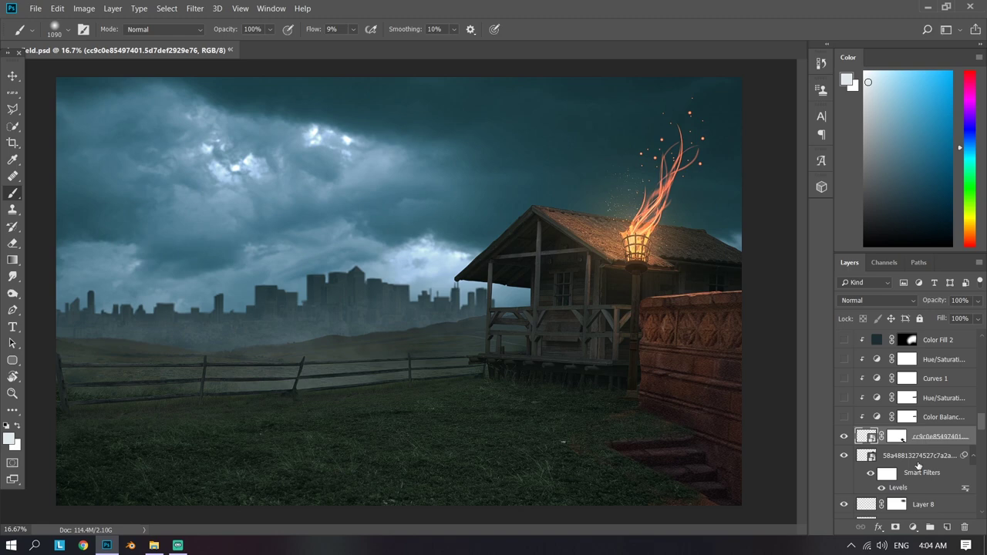
Step: Review the wall's clipped Color Balance settings and enable the Hue/Saturation 2 adjustment
scroll(952, 433, up, 1)
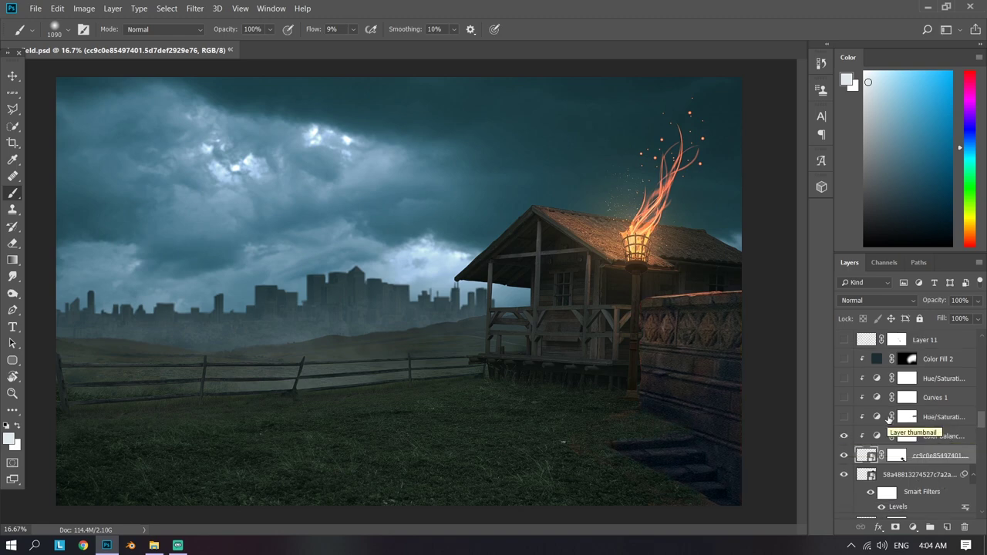
double_click(876, 436)
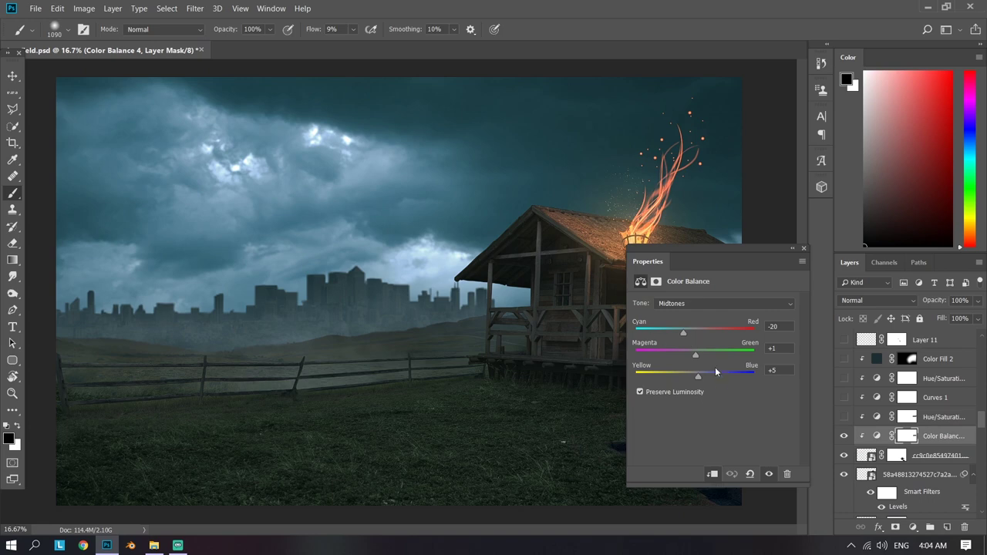
click(804, 251)
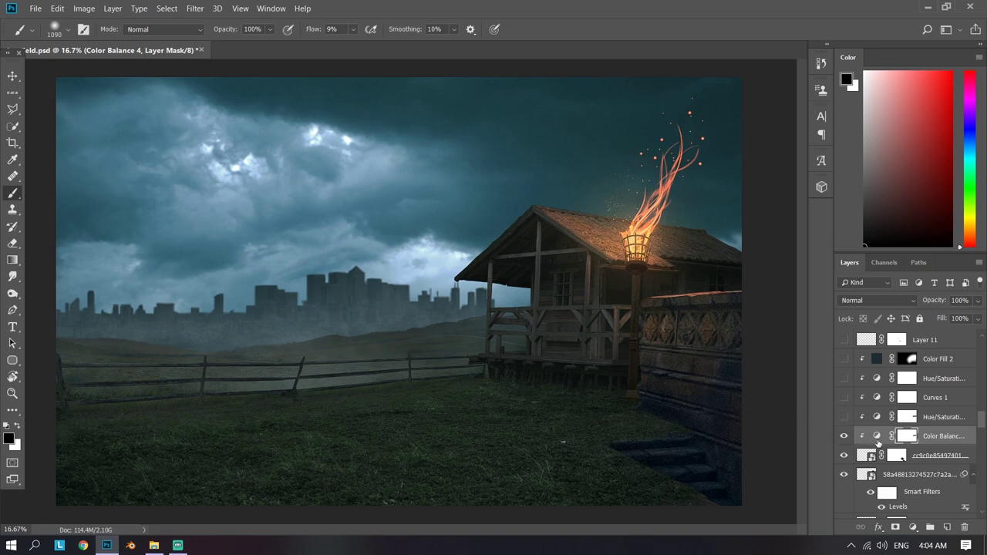
scroll(855, 433, up, 1)
click(852, 438)
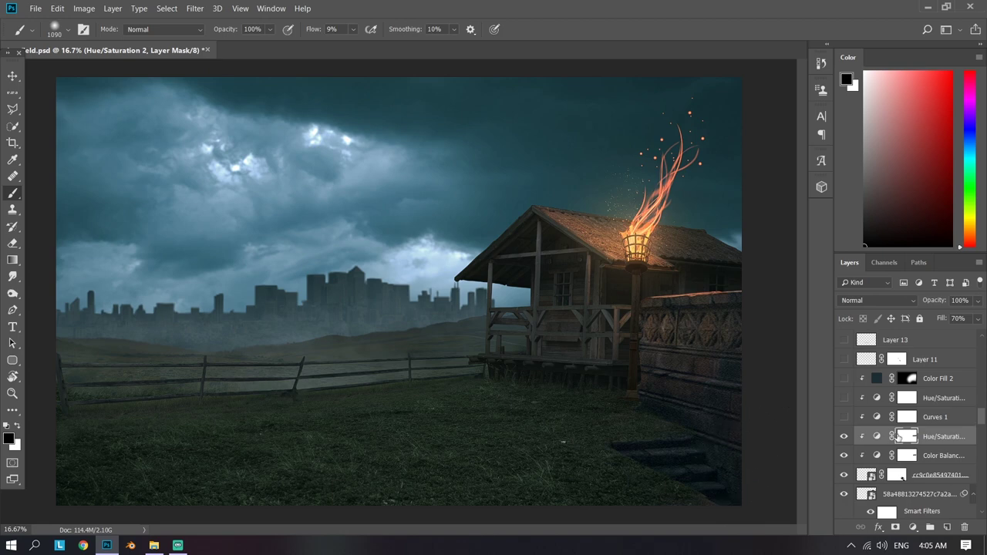
scroll(897, 437, up, 2)
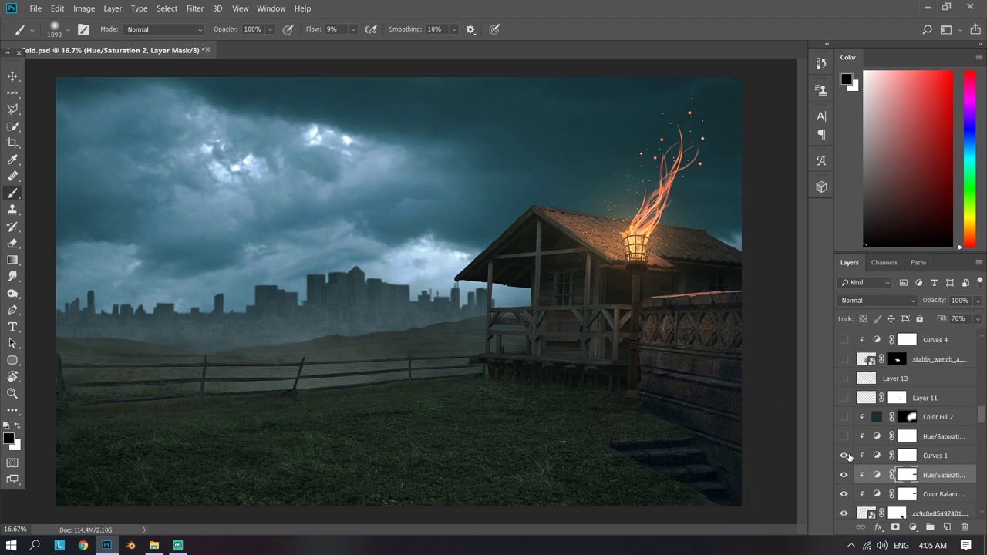
scroll(879, 455, up, 1)
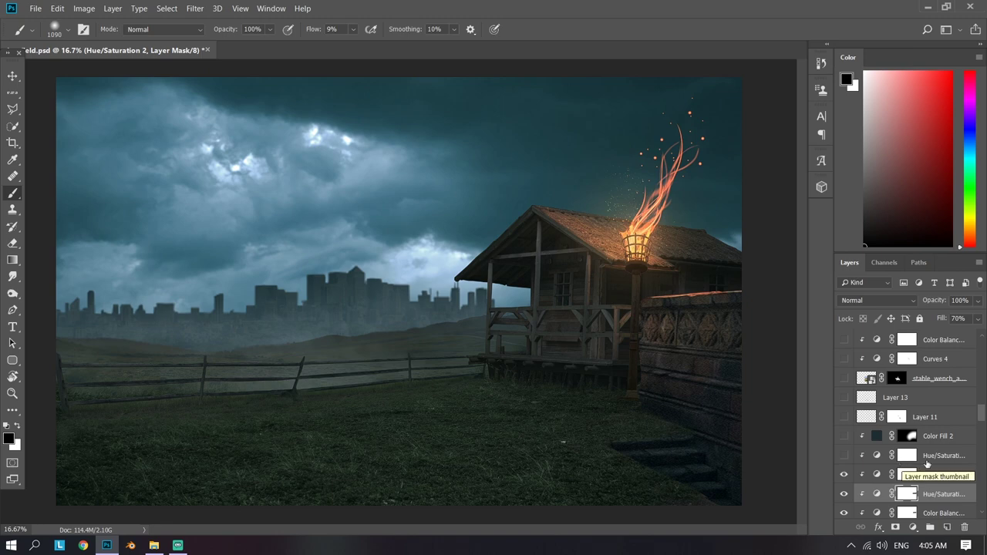
Step: Enable Hue/Saturation 3 on Cyans with Saturation -33 and Lightness +59
click(928, 457)
double_click(877, 455)
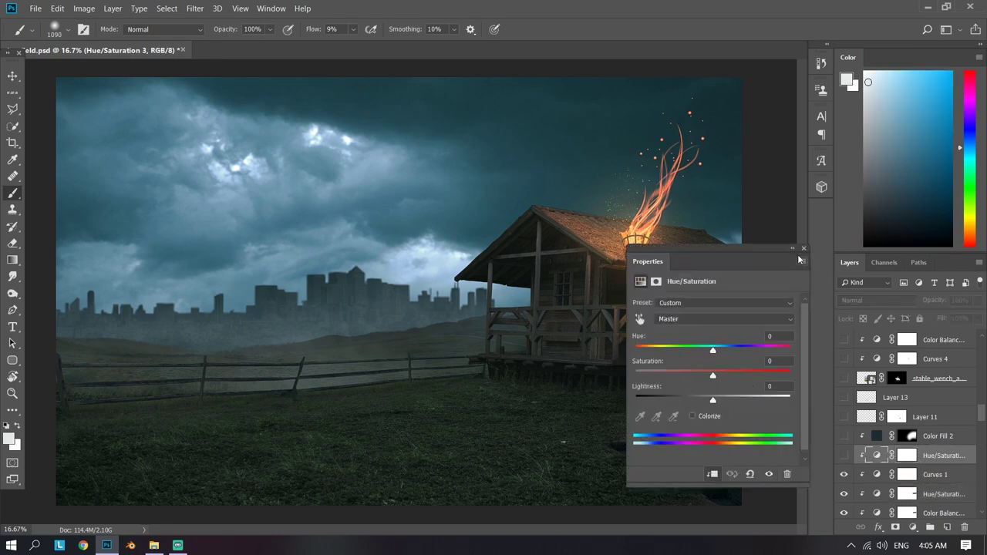
click(803, 248)
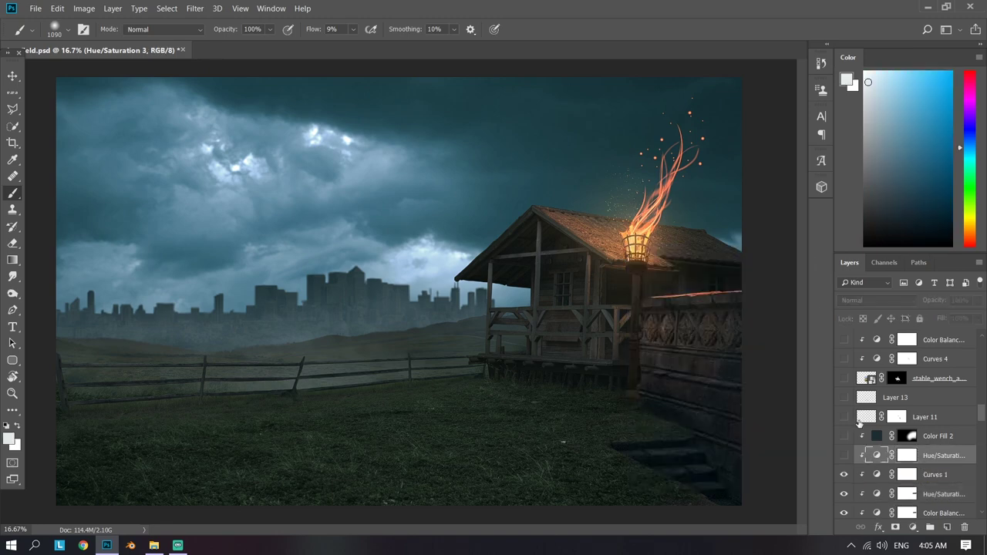
click(844, 455)
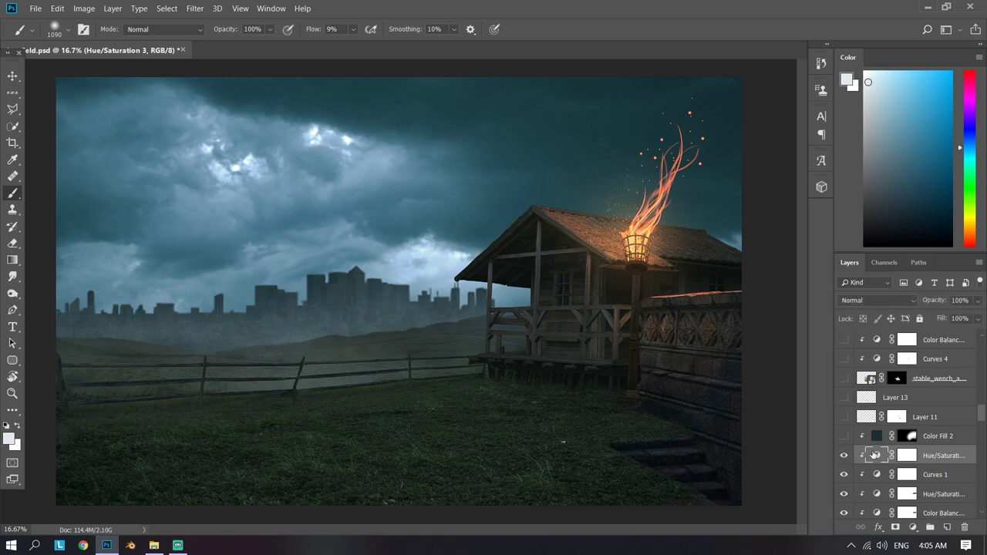
double_click(875, 455)
click(719, 319)
click(706, 376)
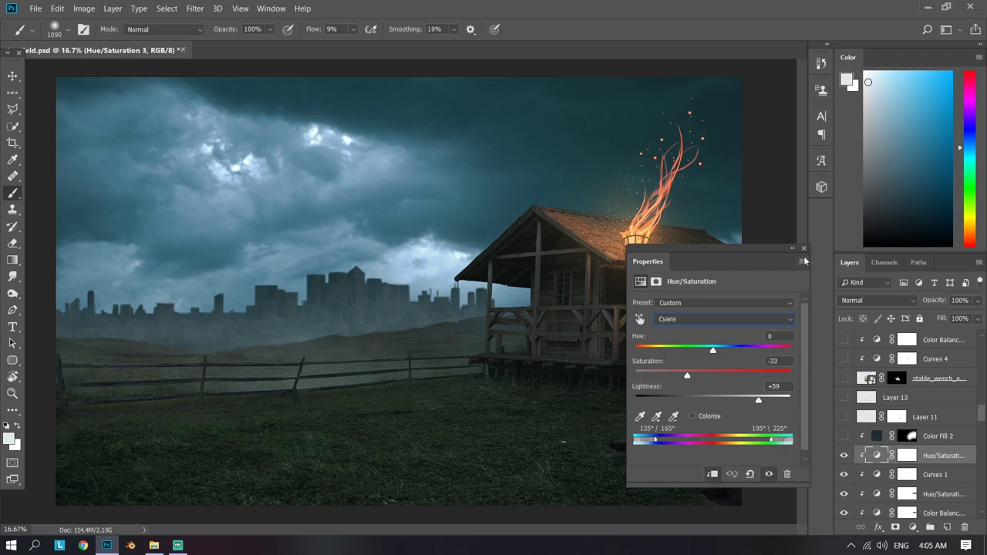
click(803, 249)
Step: Turn on the dark blue-grey Color Fill 2 layer at 29% fill
scroll(897, 468, up, 1)
click(955, 456)
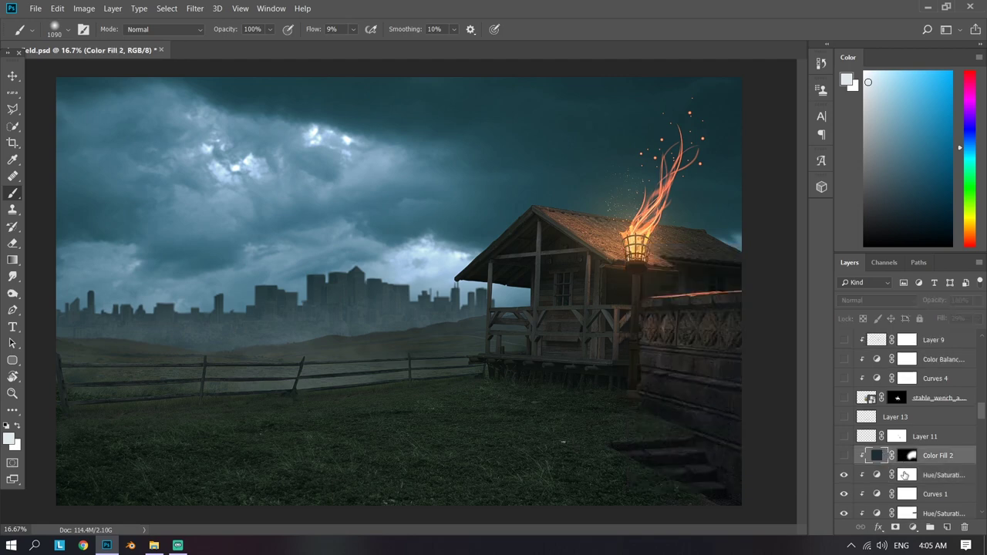
click(844, 456)
click(844, 455)
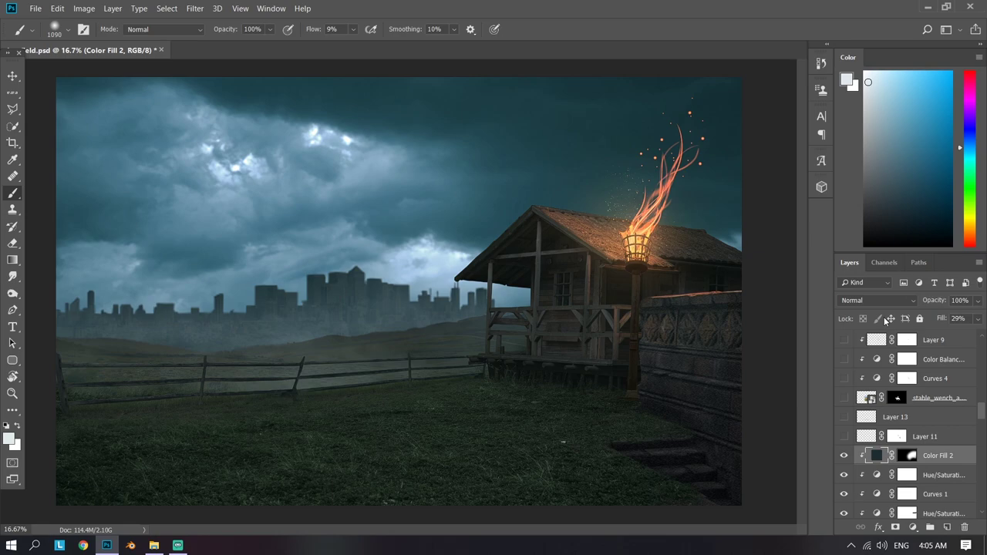
scroll(856, 462, up, 2)
Step: Show Layer 11 and Layer 13 to add warm light by the porch post
click(845, 475)
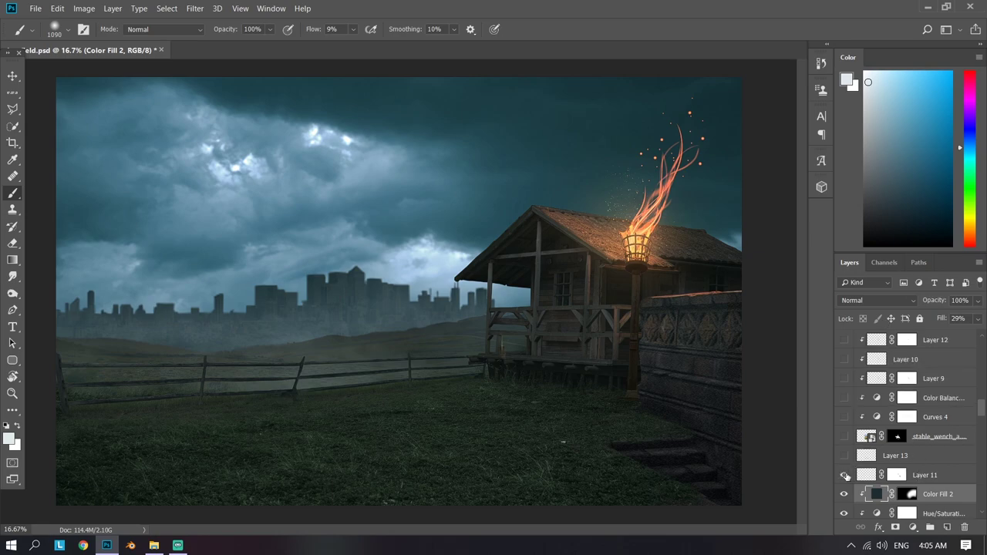
scroll(532, 382, up, 2)
scroll(494, 381, up, 1)
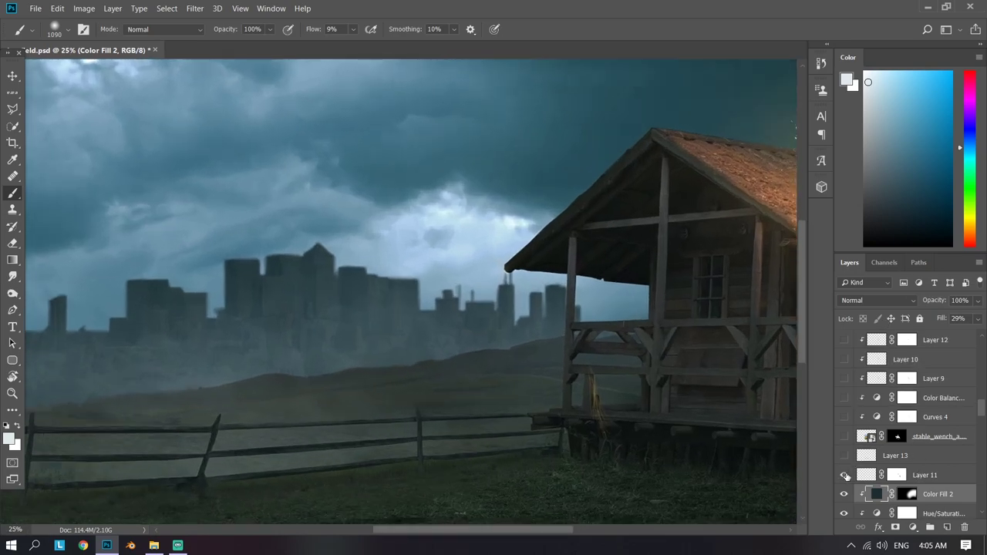
scroll(447, 385, up, 1)
scroll(478, 363, up, 1)
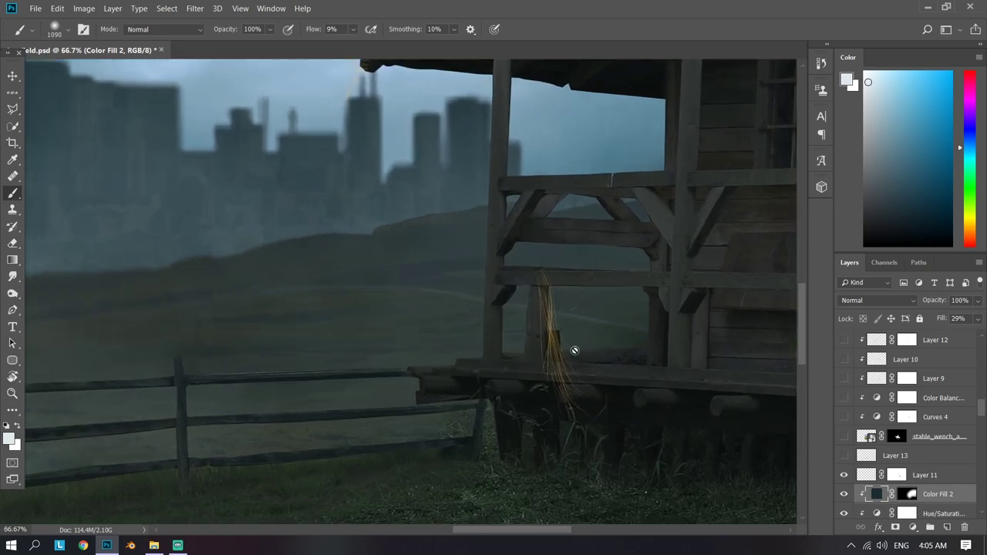
scroll(563, 331, up, 1)
scroll(555, 316, down, 1)
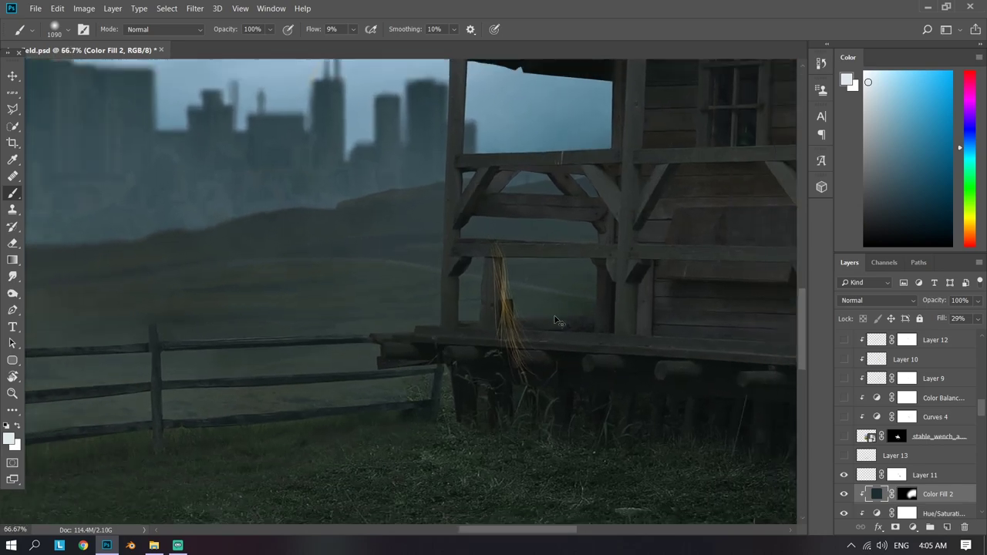
scroll(554, 316, down, 3)
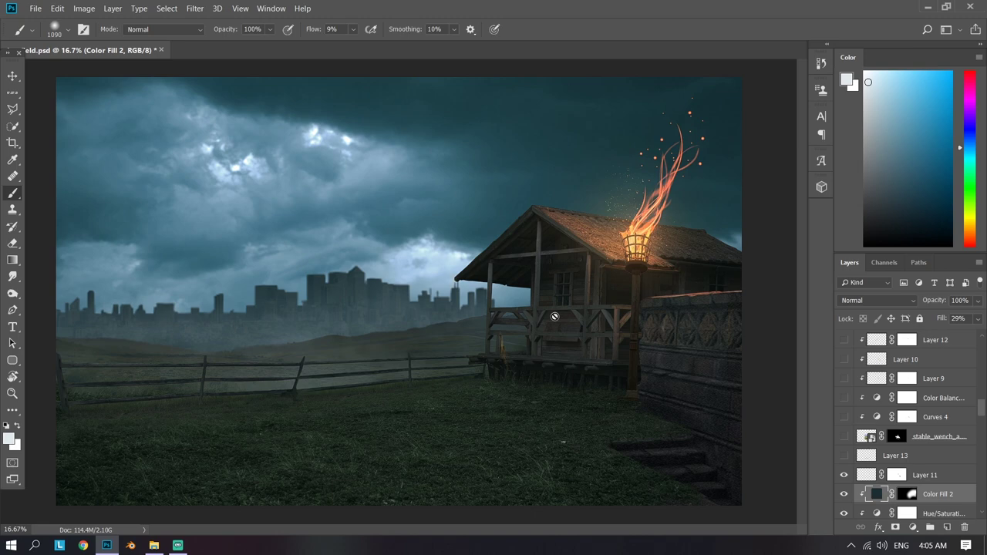
click(846, 455)
Step: Show the stable_wench horse-and-rider layer, toggling its mask off and back on
scroll(871, 443, up, 1)
click(844, 456)
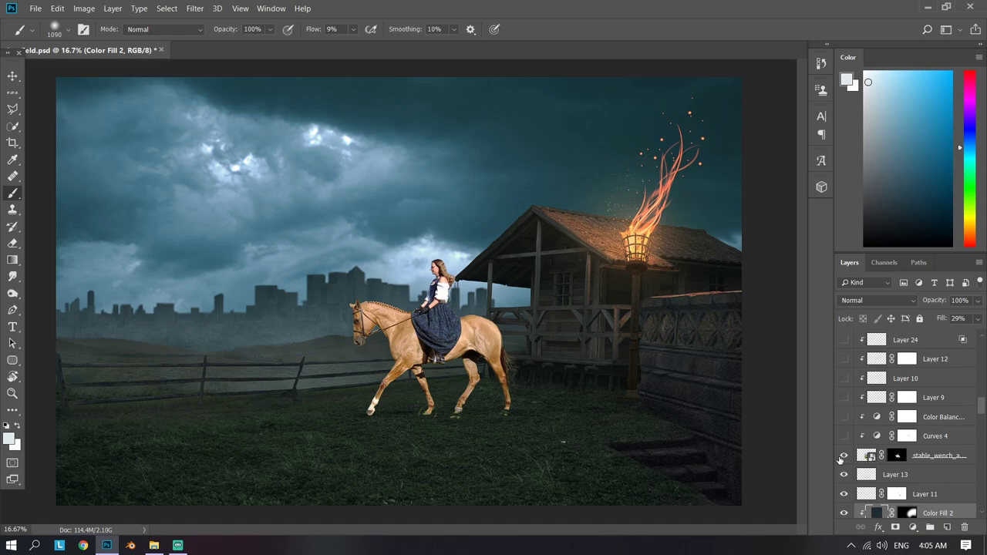
scroll(514, 355, up, 2)
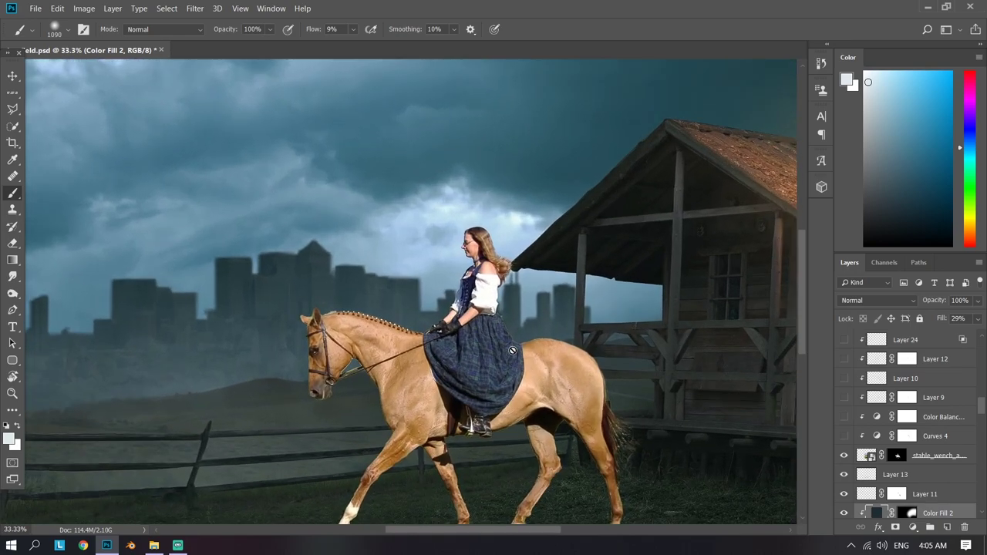
scroll(512, 351, down, 2)
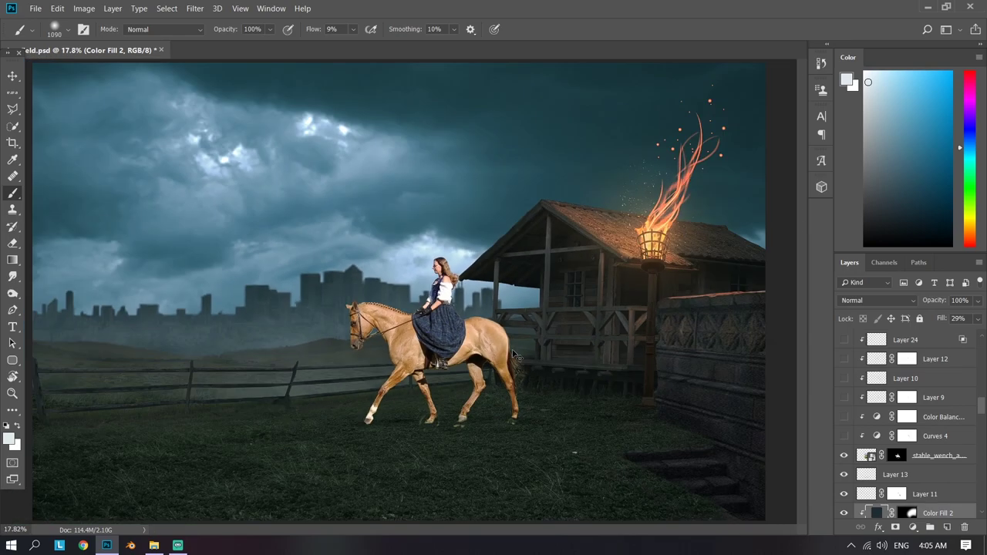
shift+click(894, 456)
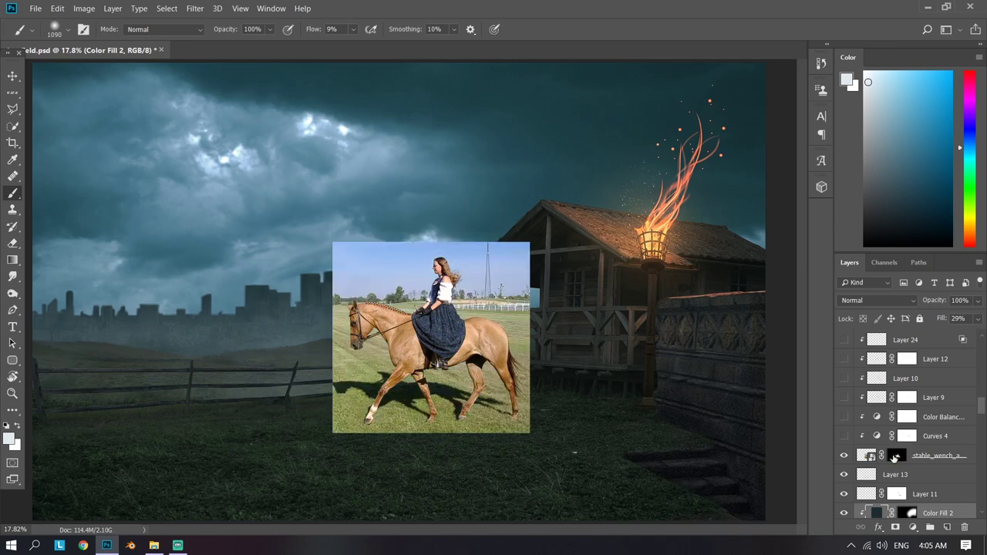
shift+click(894, 456)
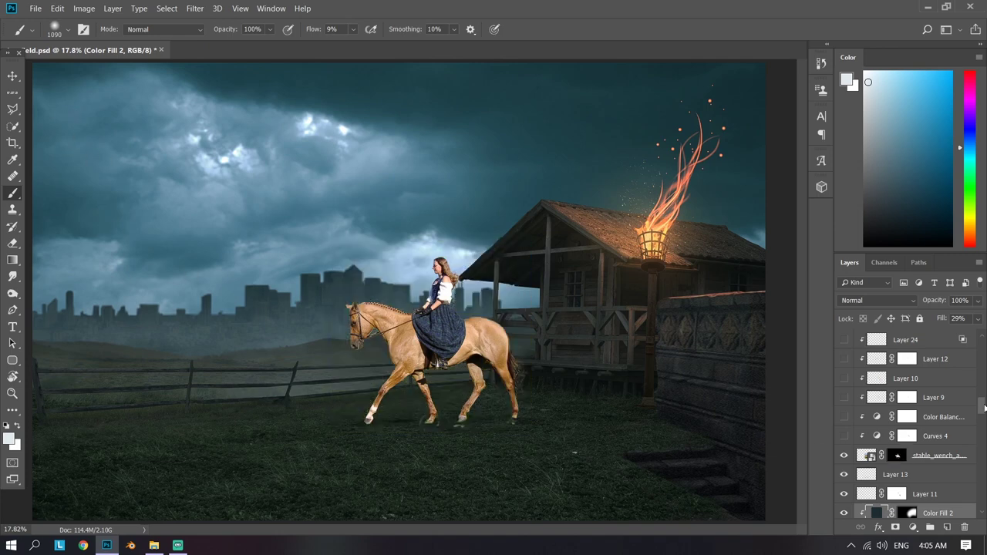
Step: Enable Curves 4 and the Color Balance above the rider, reviewing its settings
click(935, 436)
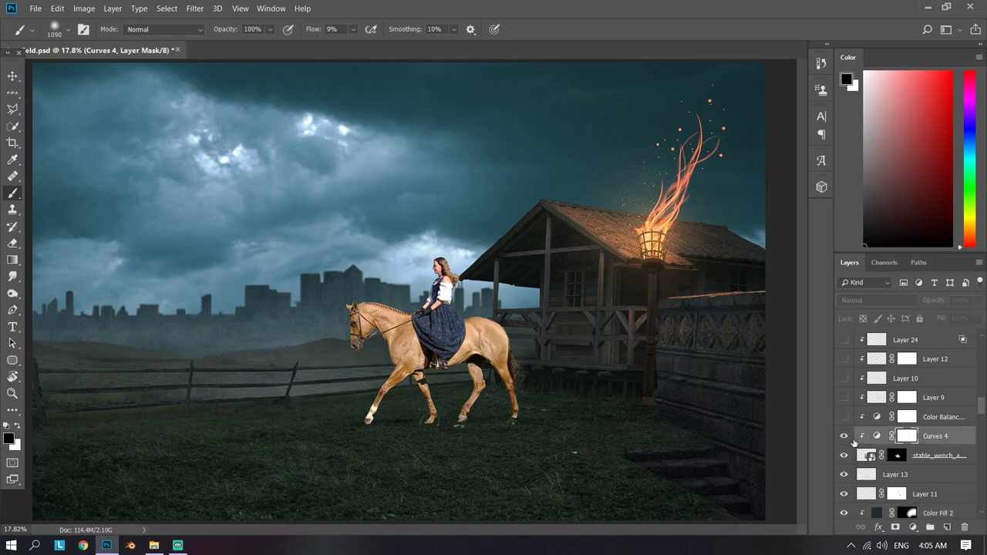
click(844, 435)
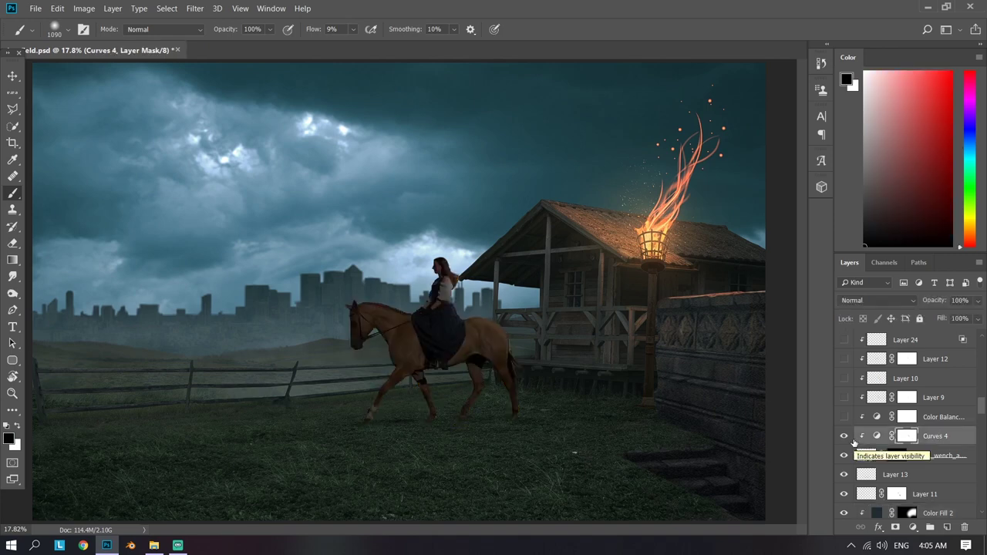
scroll(862, 436, up, 1)
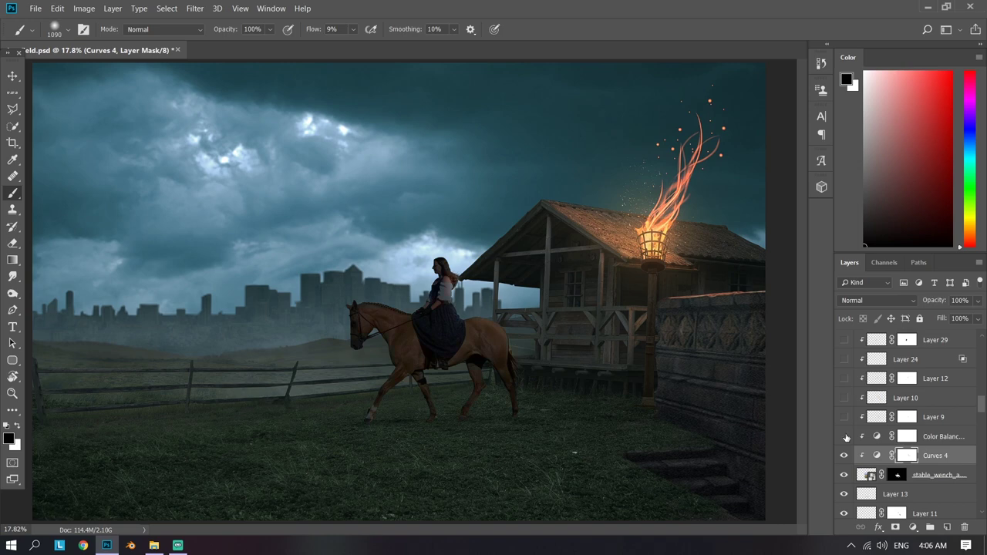
click(845, 436)
double_click(873, 437)
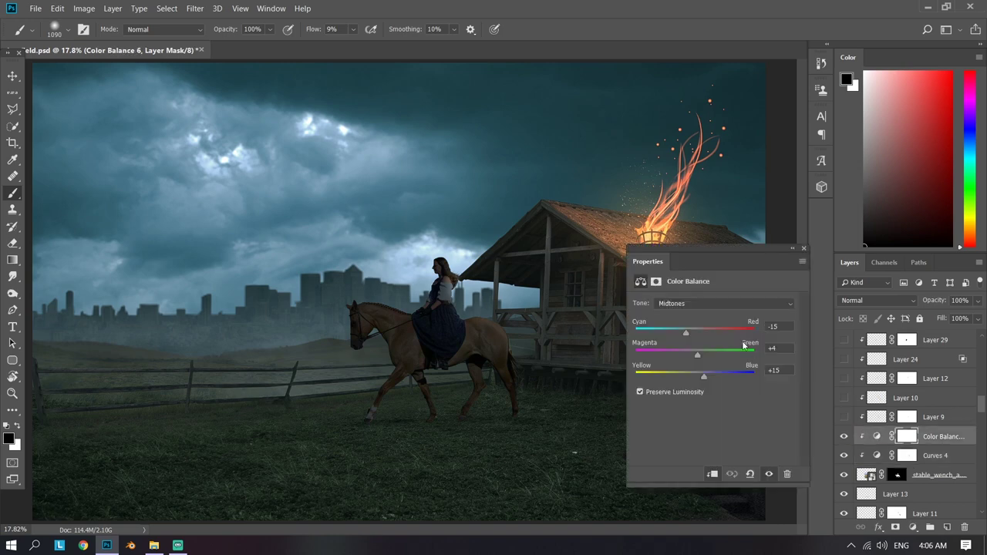
click(804, 248)
Step: Show the Color Dodge Layer 9, zooming toward the house and shrinking the brush
click(937, 400)
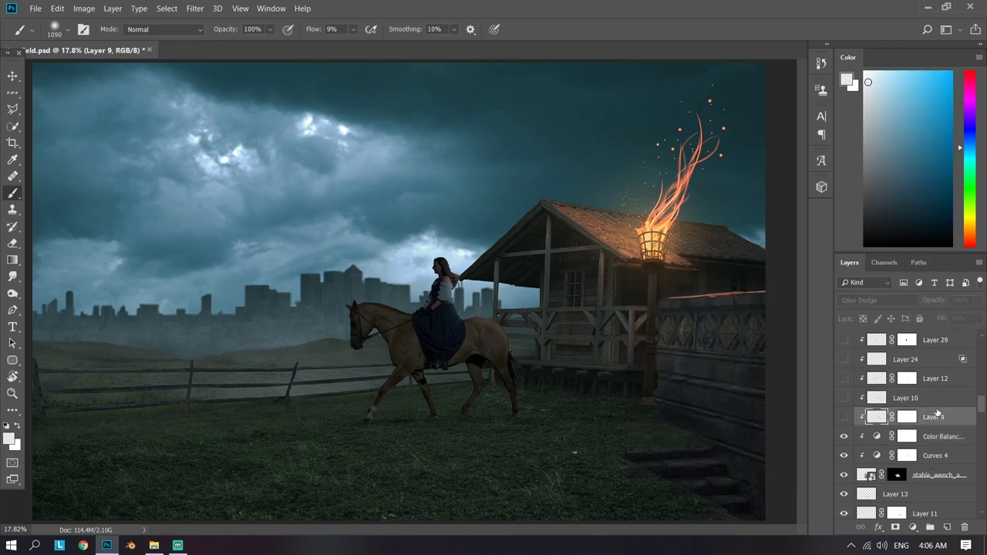
click(844, 417)
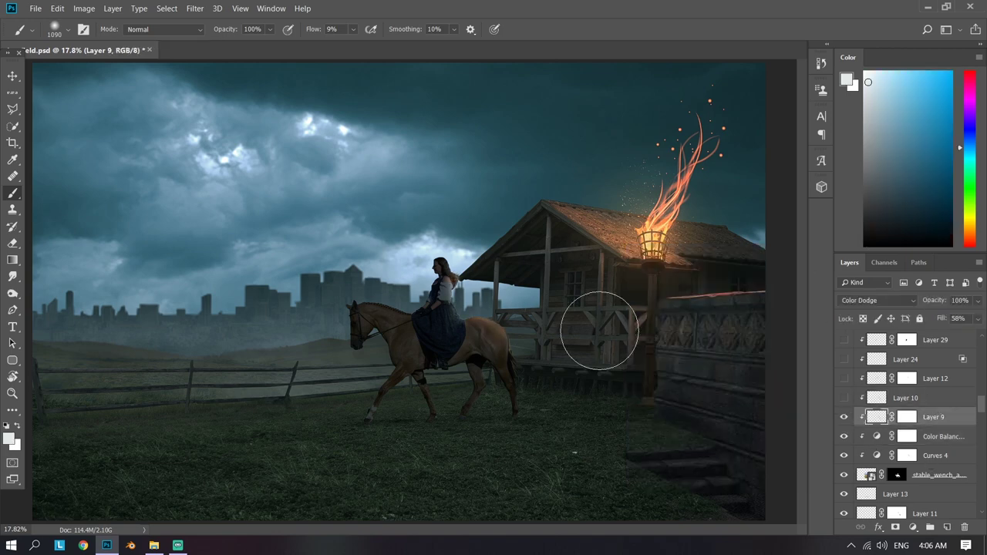
key(ctrl+plus)
scroll(601, 336, up, 2)
scroll(564, 326, up, 2)
scroll(432, 309, up, 1)
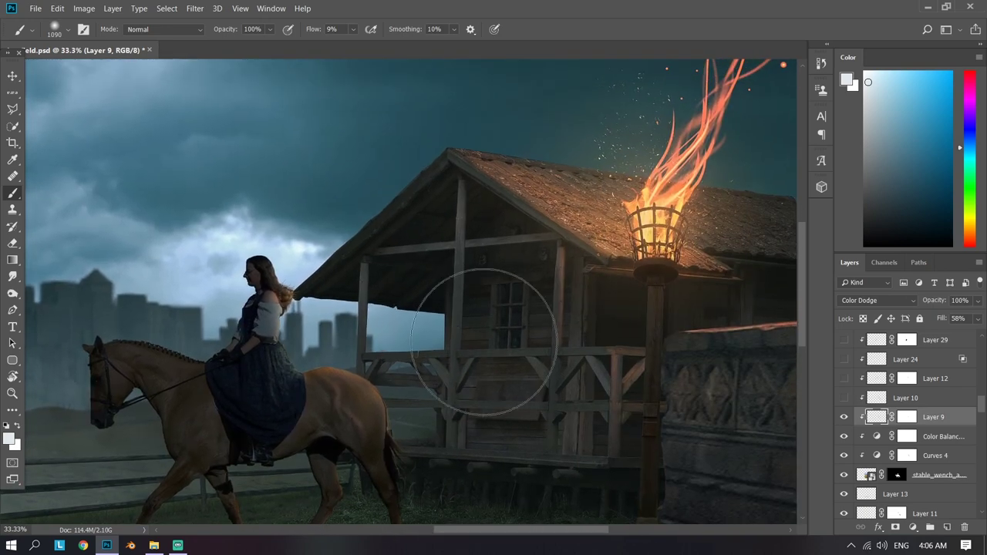
key(bracketleft)
key(bracketleft)
key(bracketleft)
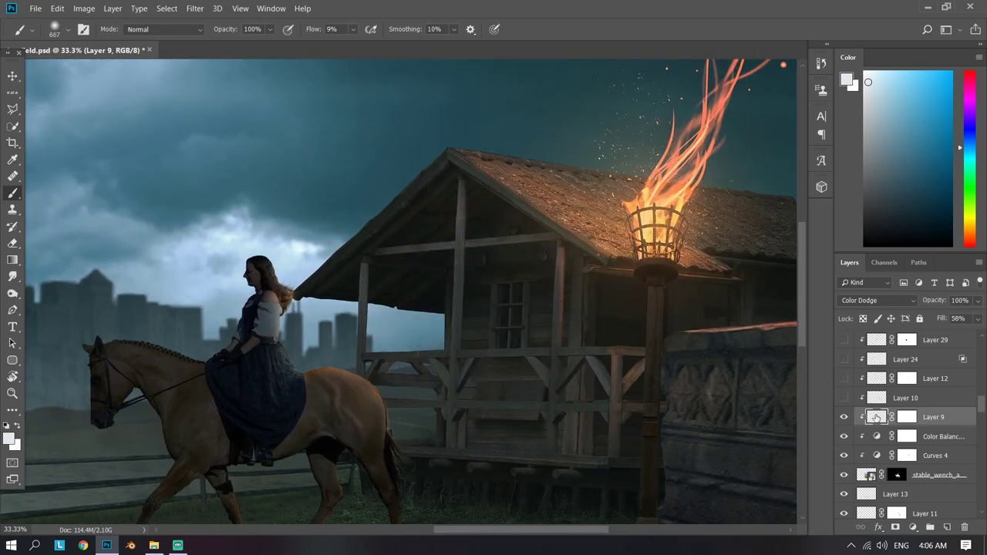
key(bracketleft)
scroll(664, 412, down, 2)
scroll(661, 409, down, 2)
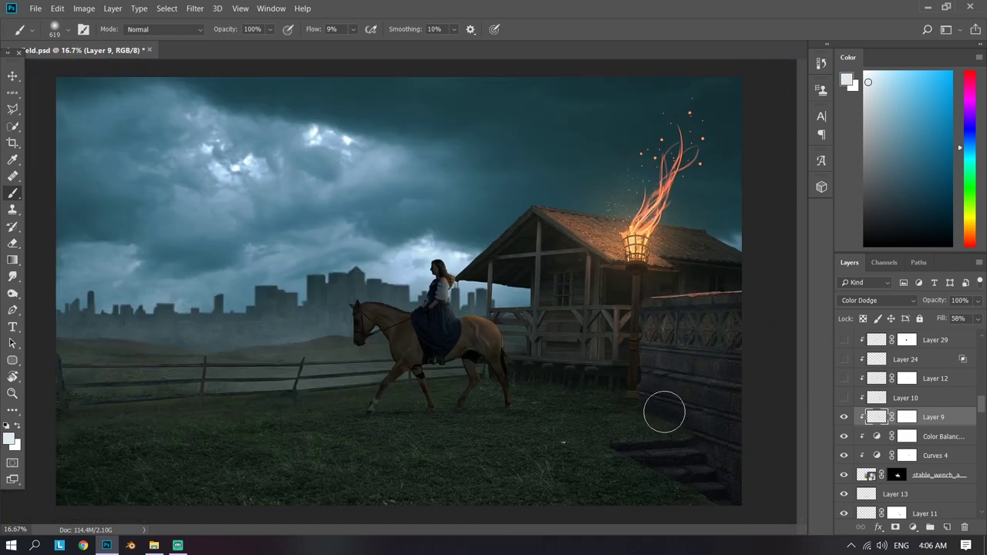
Step: Toggle the Overlay Layer 10 to compare its glow and shrink the brush further
click(915, 398)
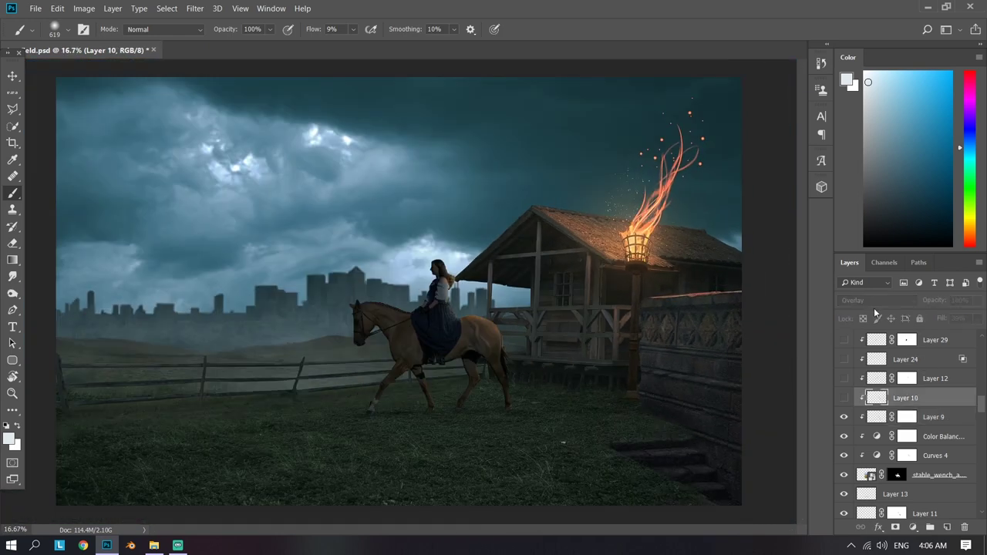
click(844, 398)
click(843, 398)
double_click(844, 397)
scroll(907, 395, up, 1)
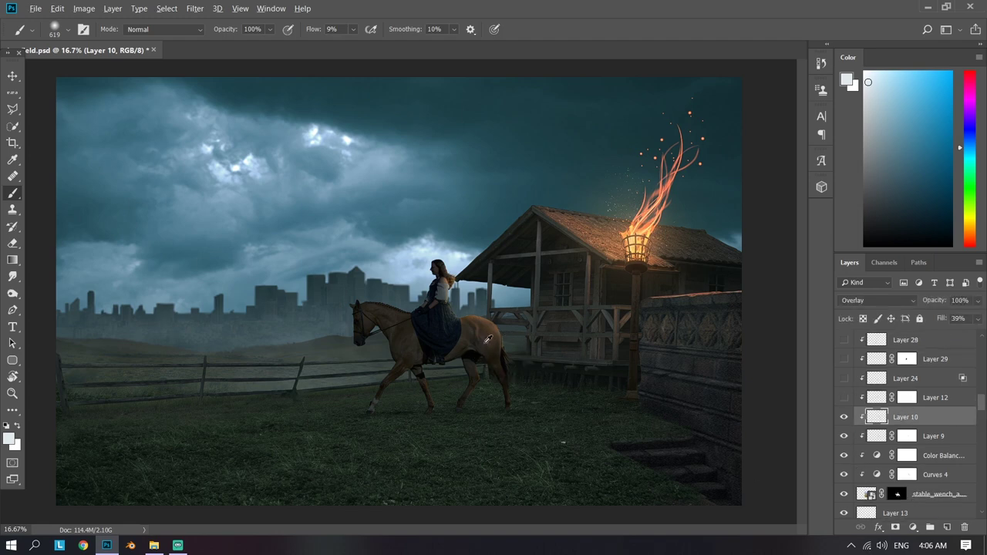
drag(485, 350, 504, 333)
scroll(851, 437, up, 2)
click(851, 437)
Step: Toggle Layer 12 and Layer 24 on and off to compare their light
click(844, 437)
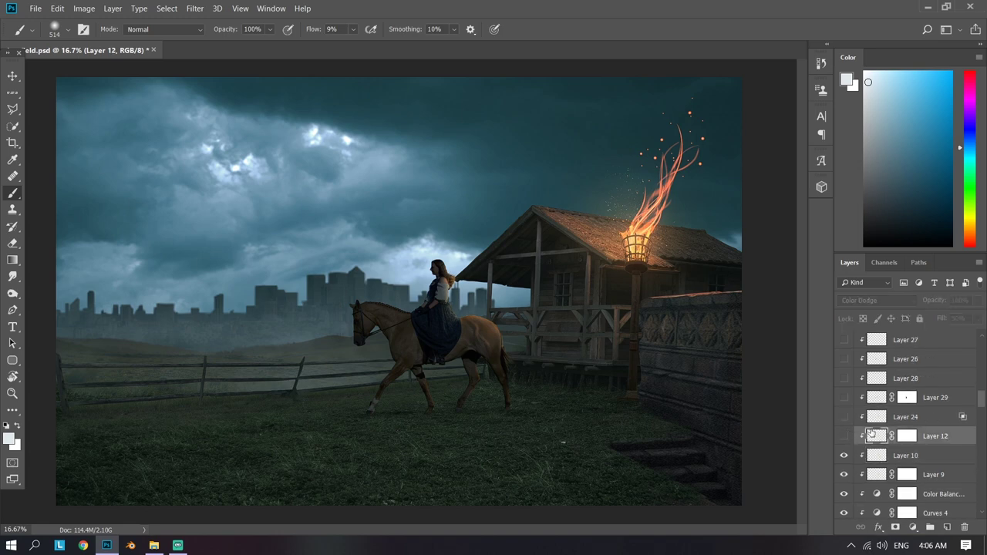
click(842, 437)
key(ctrl+plus)
key(ctrl+plus)
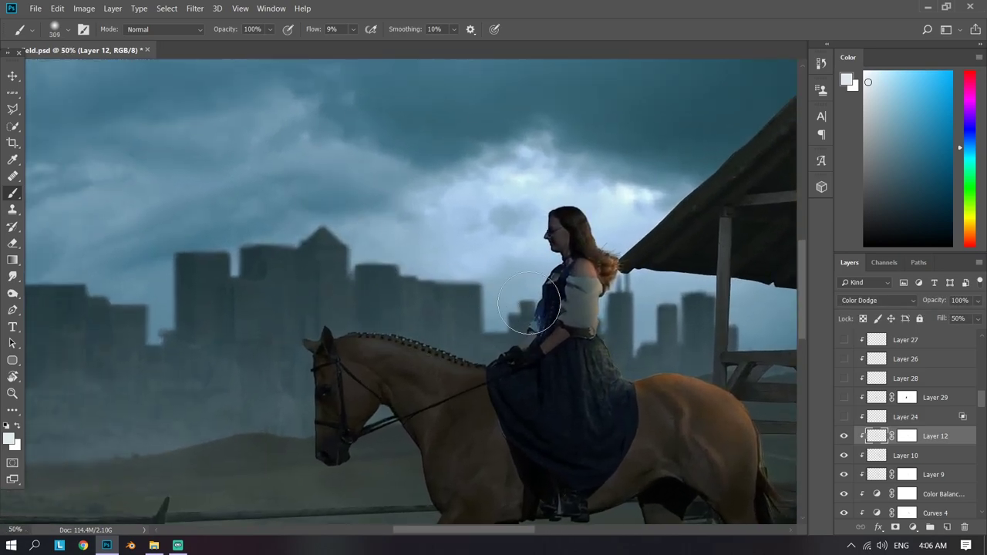
key(ctrl+0)
click(845, 417)
scroll(891, 433, up, 1)
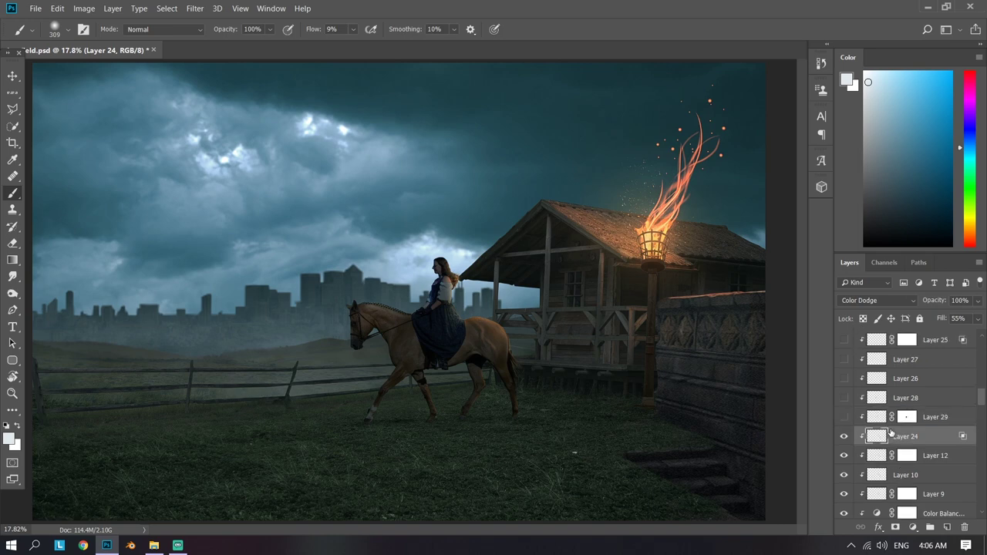
click(845, 437)
scroll(864, 454, up, 1)
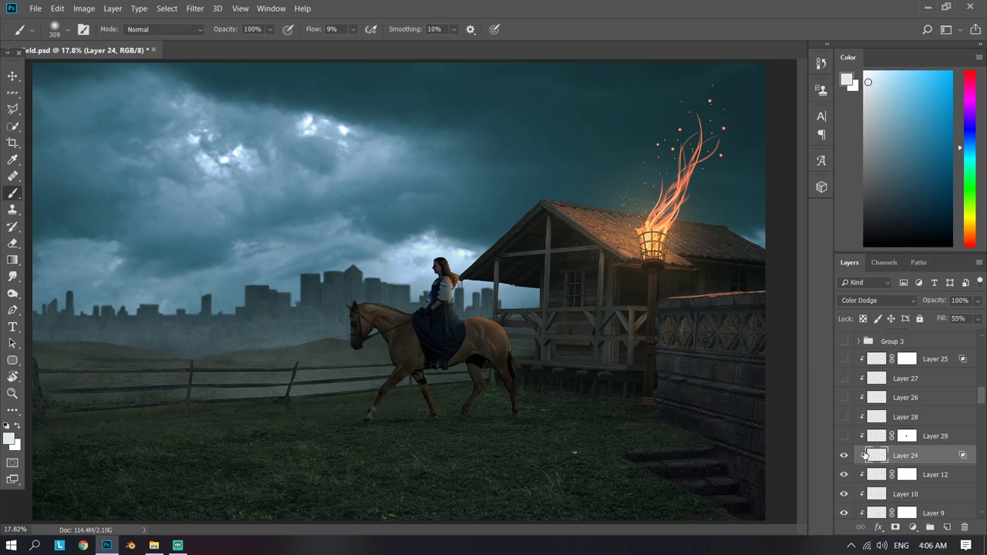
Step: Select Layer 29 and show Layers 25–29, sizing the brush to the horse's eye
click(863, 438)
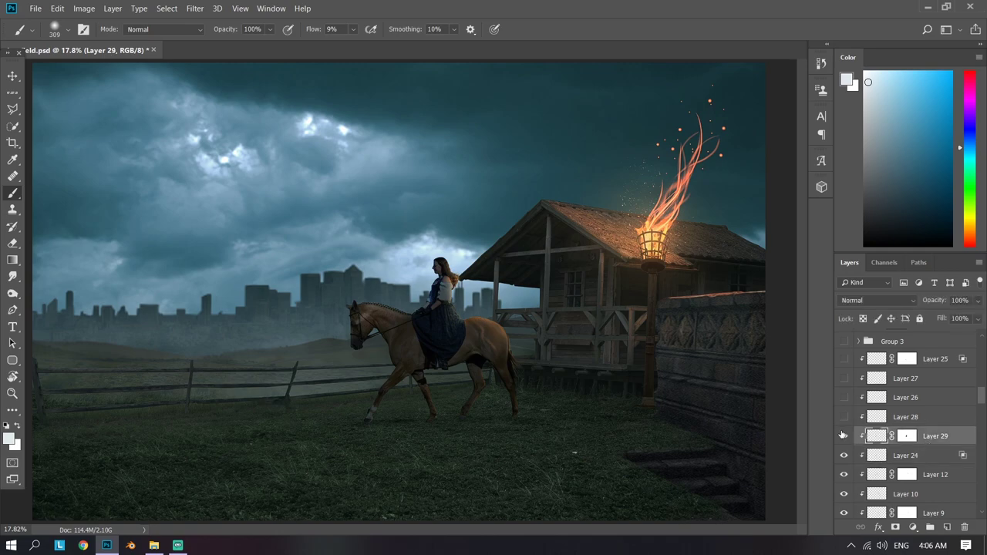
scroll(843, 436, up, 2)
drag(842, 455, 844, 398)
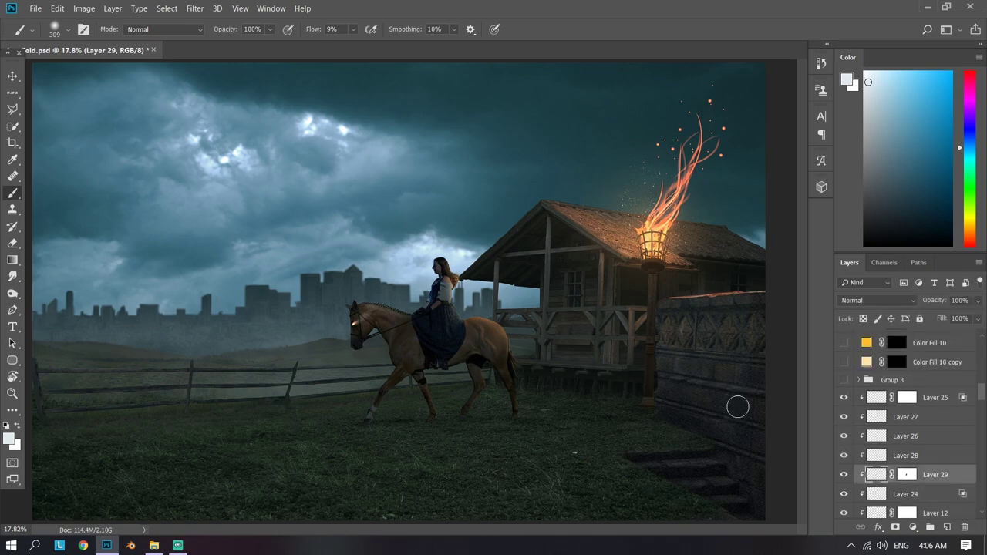
scroll(631, 312, up, 5)
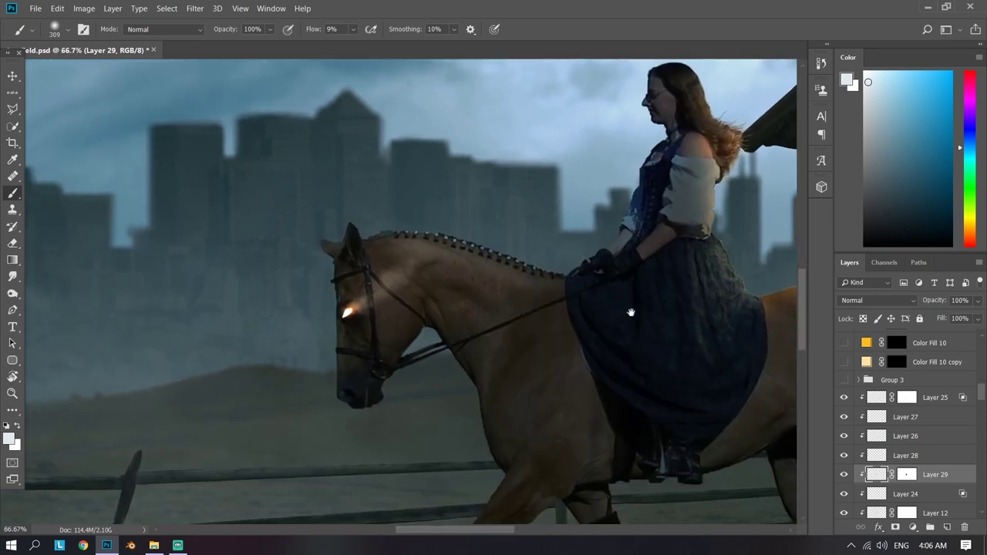
scroll(630, 312, up, 2)
scroll(586, 399, up, 2)
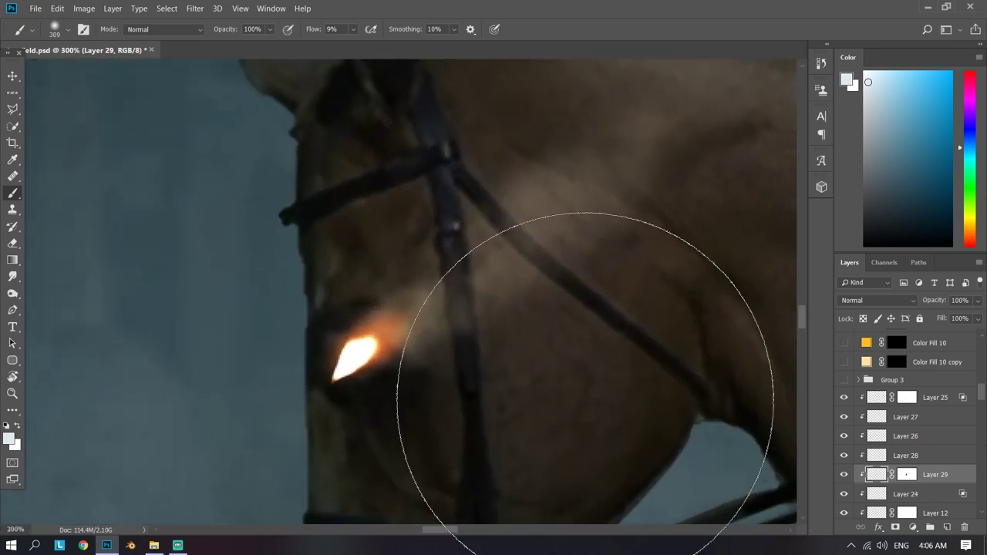
drag(342, 340, 359, 375)
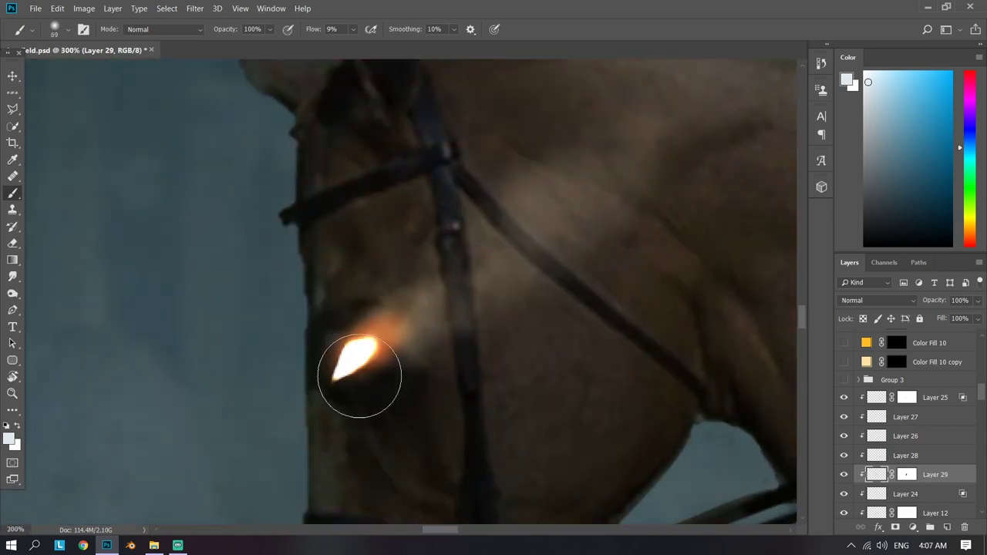
drag(546, 198, 451, 326)
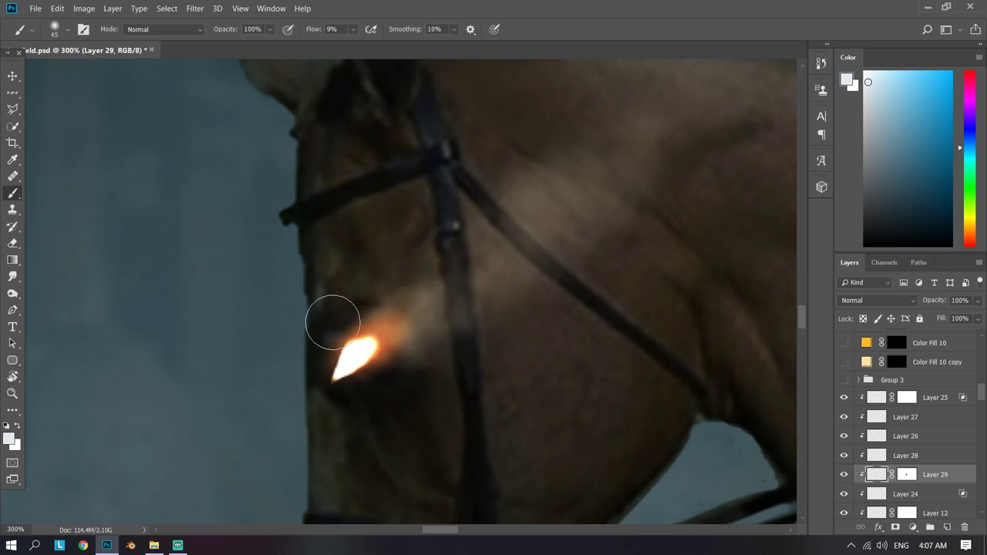
key(ctrl+0)
scroll(849, 417, up, 1)
Step: Turn on Group 3 and expand it to reveal its Color Fill layers
click(864, 420)
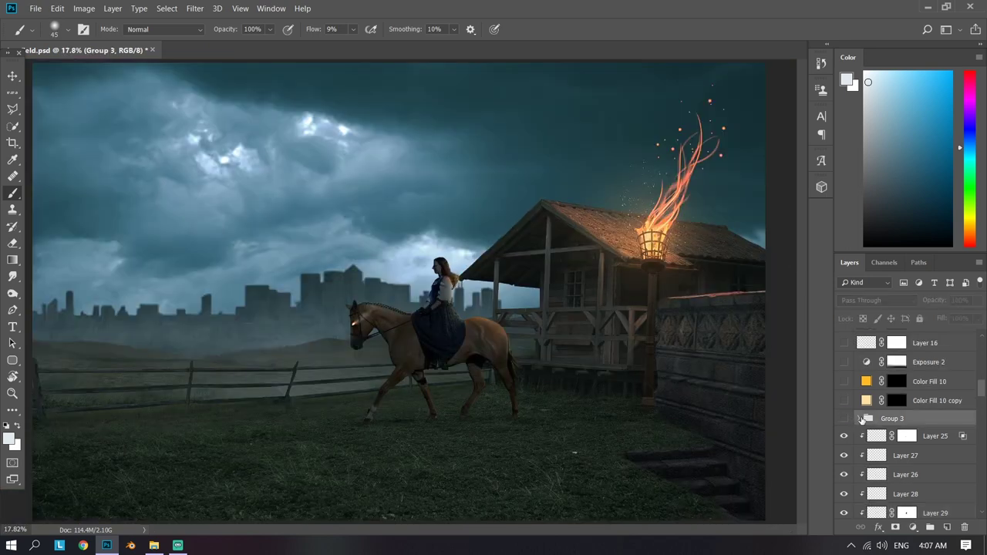
click(846, 417)
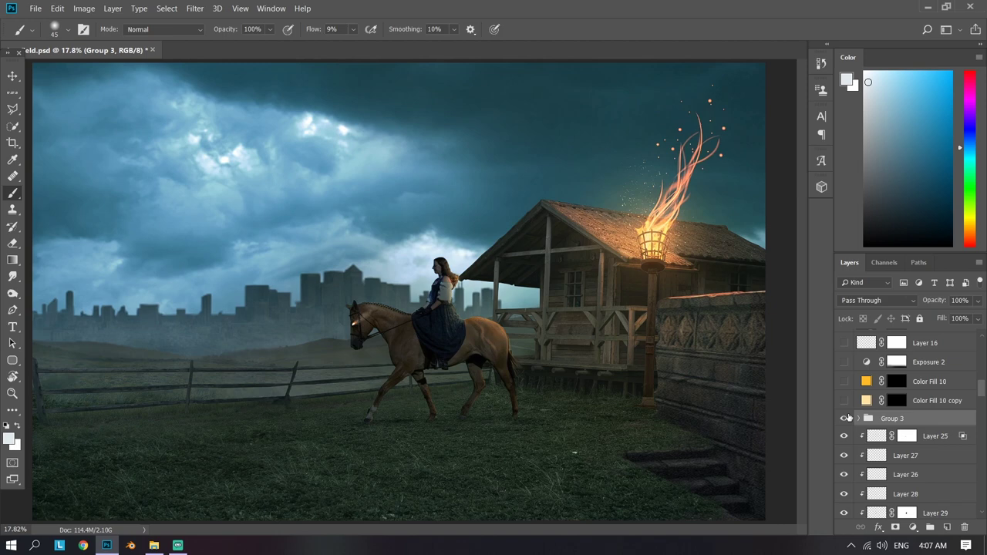
click(855, 419)
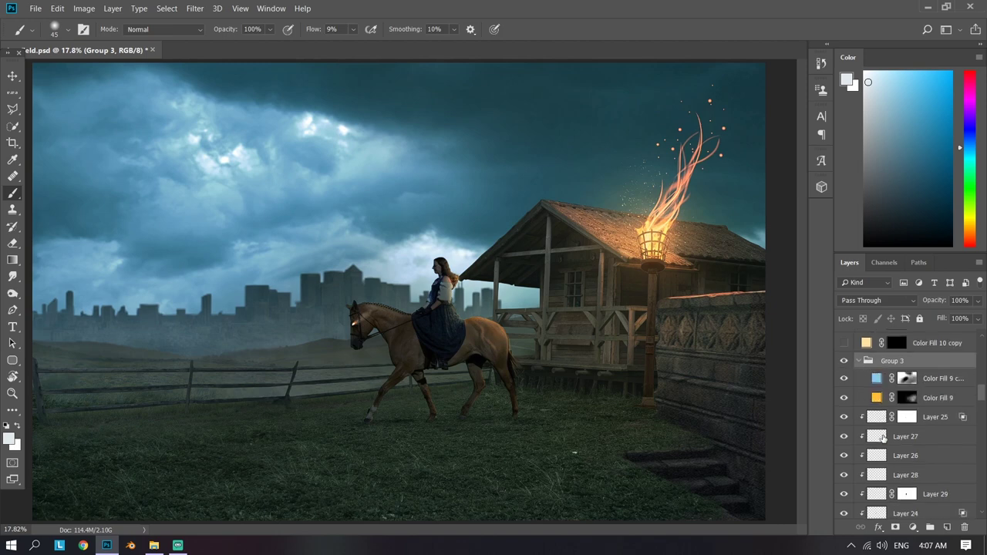
scroll(879, 432, down, 1)
Step: Inspect Color Fill 9 copy's fill colour in the Color Picker, leaving it unchanged
click(925, 437)
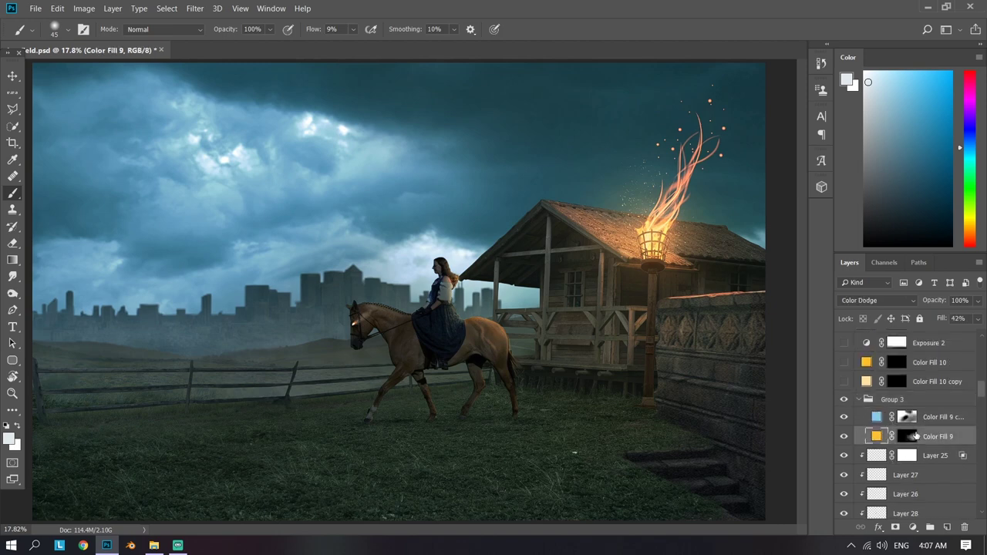
click(910, 418)
click(875, 417)
double_click(876, 417)
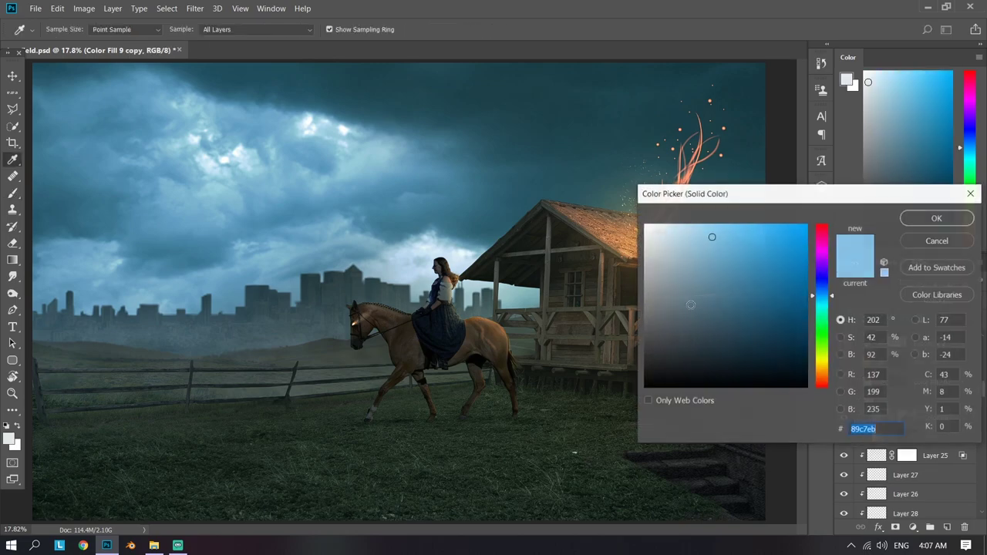
click(941, 242)
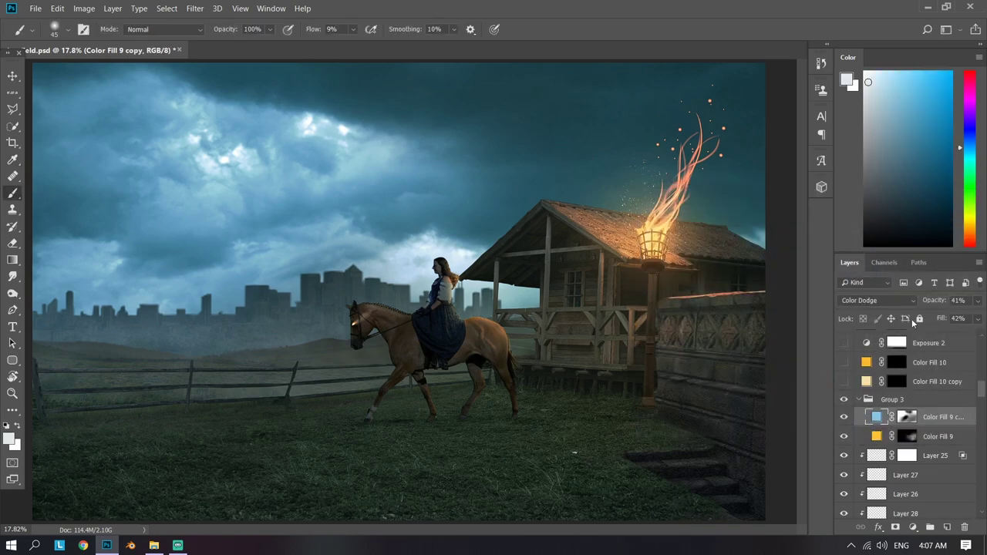
Step: Toggle Color Fill 9 and its copy to compare the lighting, then collapse Group 3
click(926, 437)
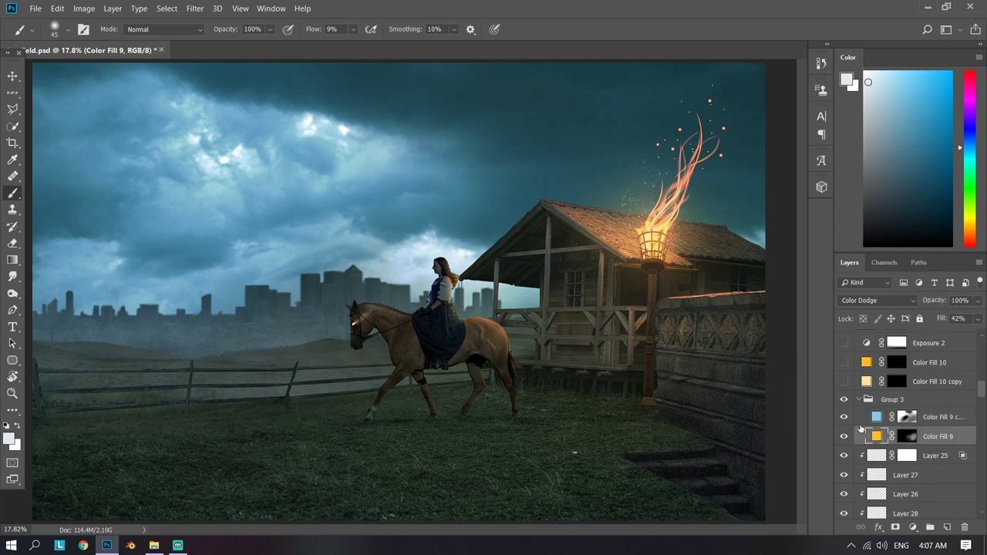
click(843, 437)
click(843, 436)
click(878, 418)
click(844, 417)
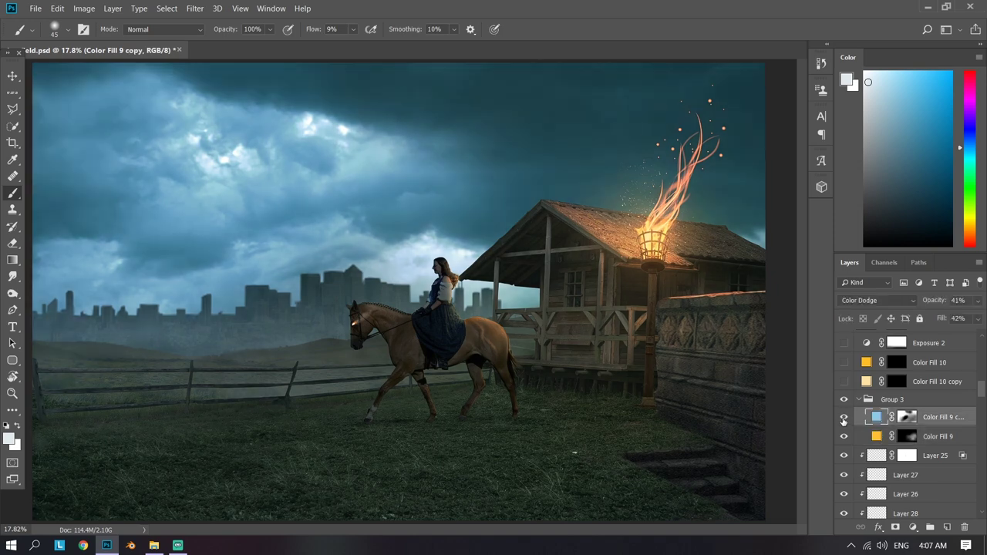
click(863, 399)
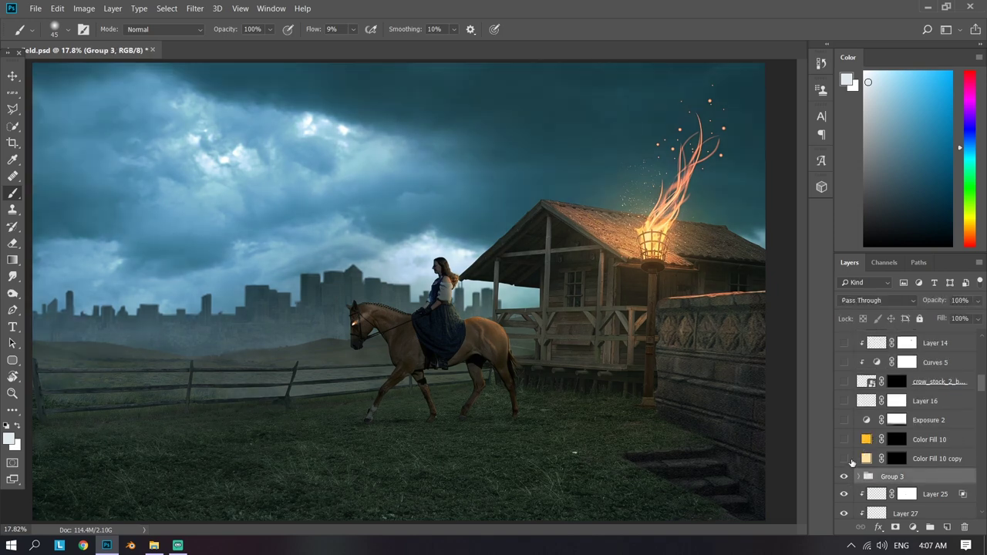
Step: Toggle Color Fill 10 on and off to compare its warm glow on the woman and horse
click(844, 439)
click(844, 439)
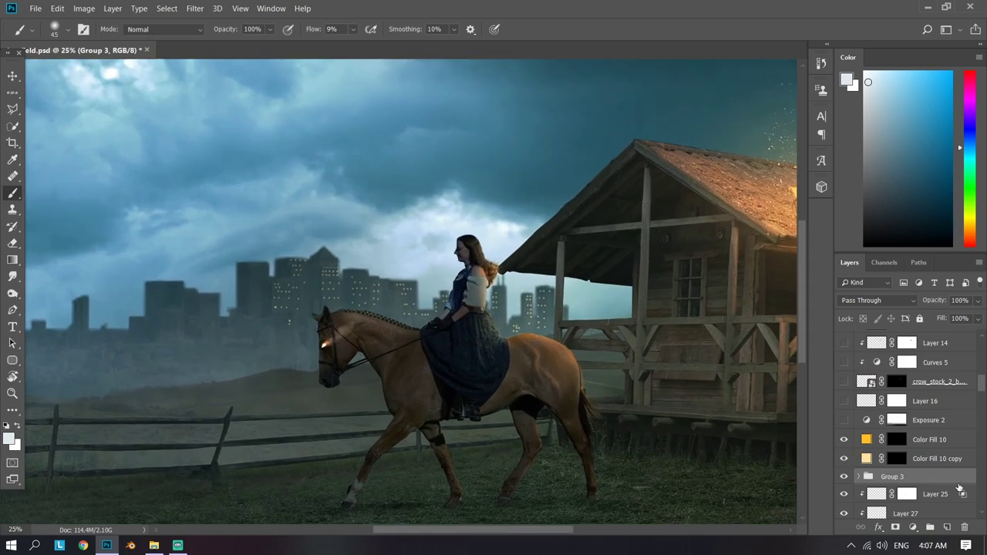
drag(282, 208, 590, 524)
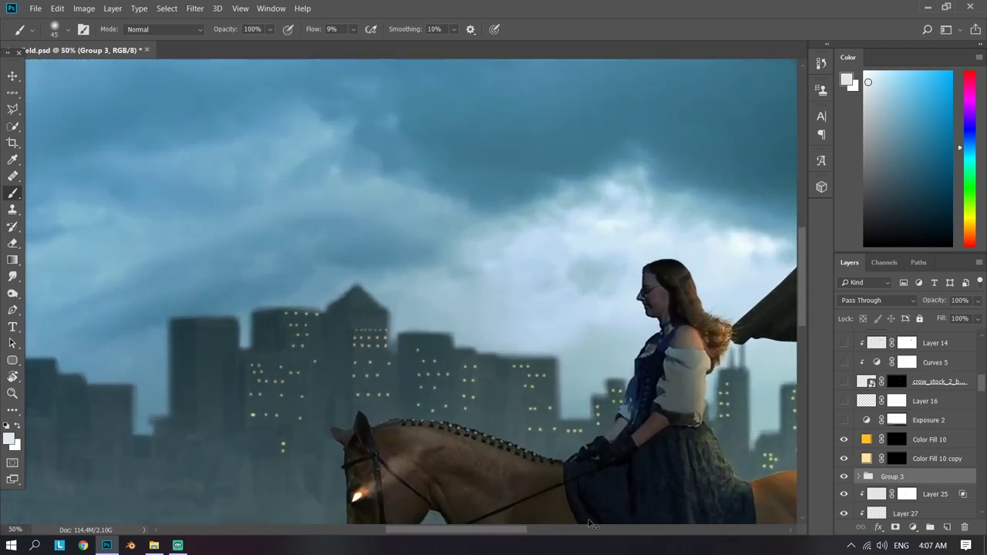
click(843, 438)
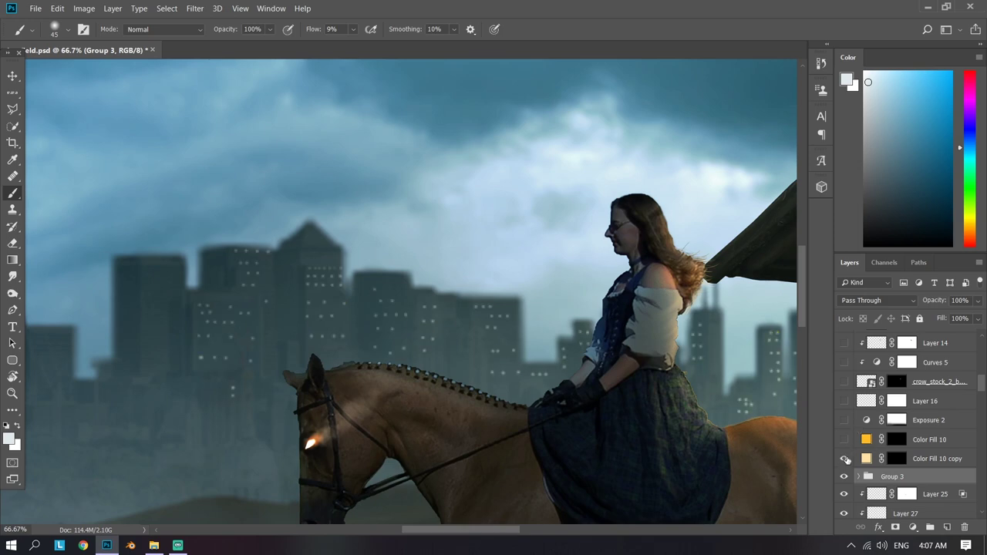
key(ctrl+0)
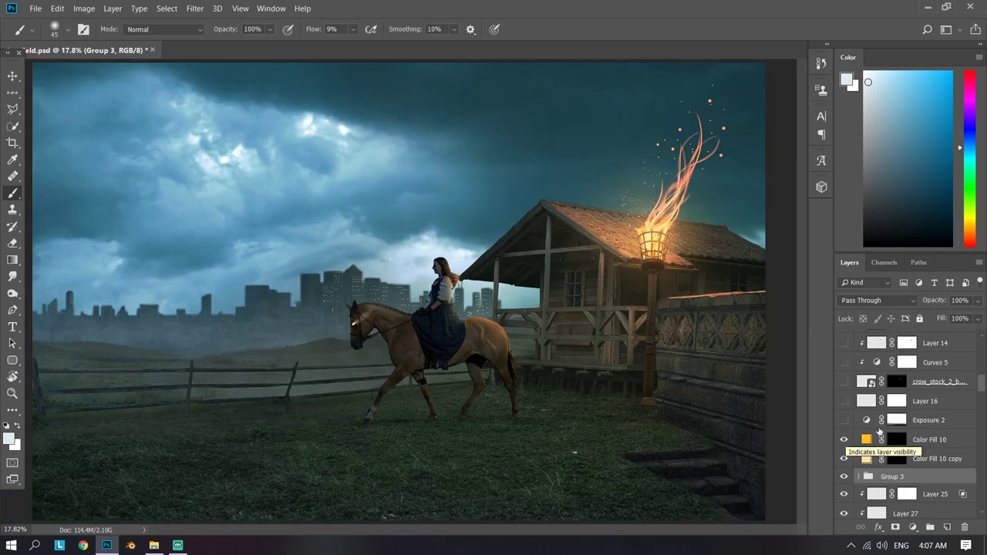
Step: Turn on the Exposure 2 adjustment and review its settings
scroll(911, 437, up, 1)
click(922, 458)
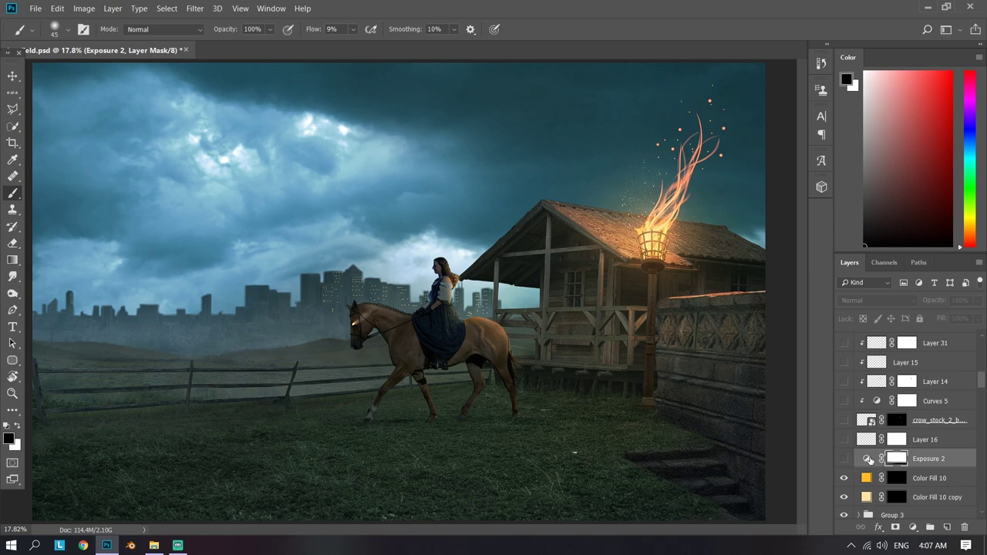
click(846, 460)
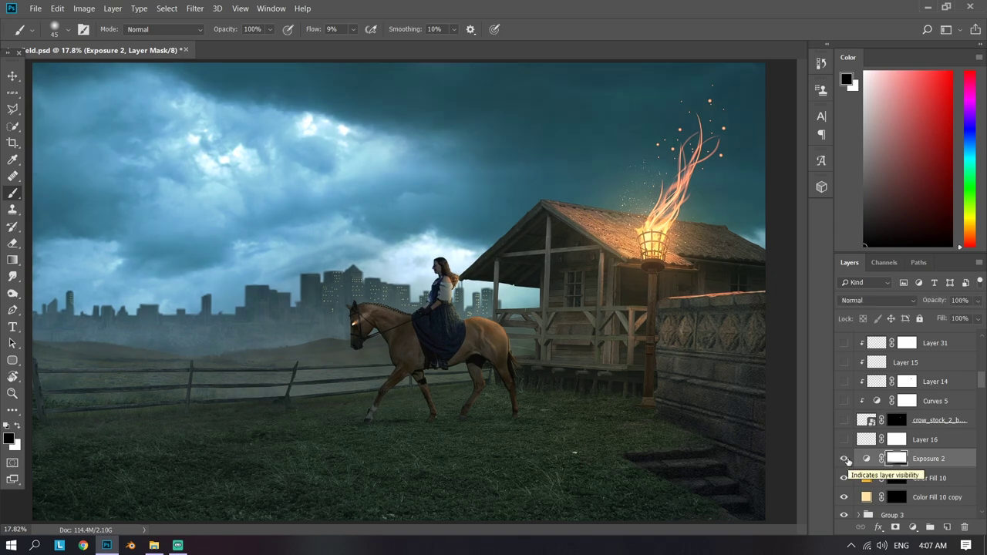
double_click(866, 458)
click(804, 248)
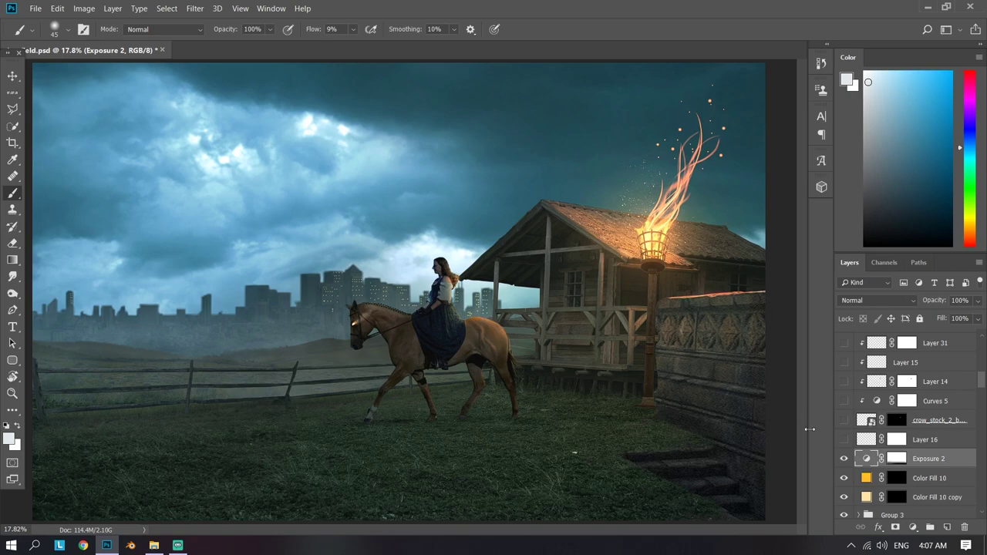
Step: Show the crow on the hut's roof peak with Layer 16's shading, comparing it close up
scroll(889, 455, up, 1)
click(889, 458)
click(844, 438)
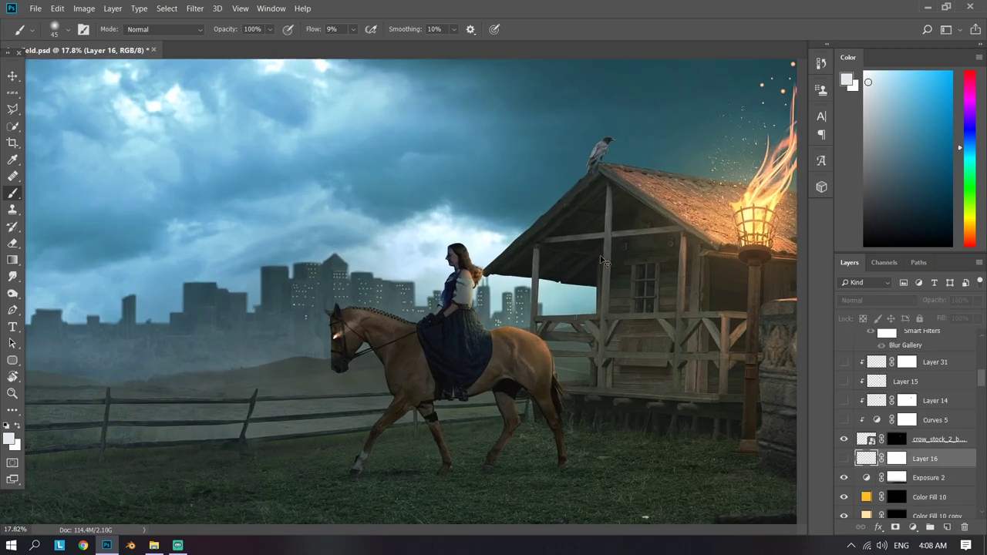
scroll(612, 260, up, 2)
scroll(613, 259, up, 1)
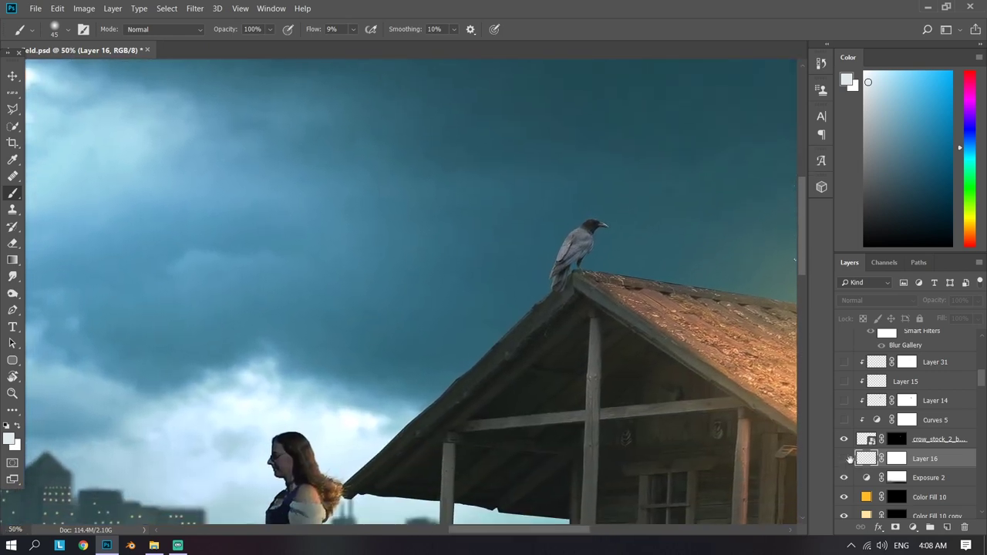
click(846, 459)
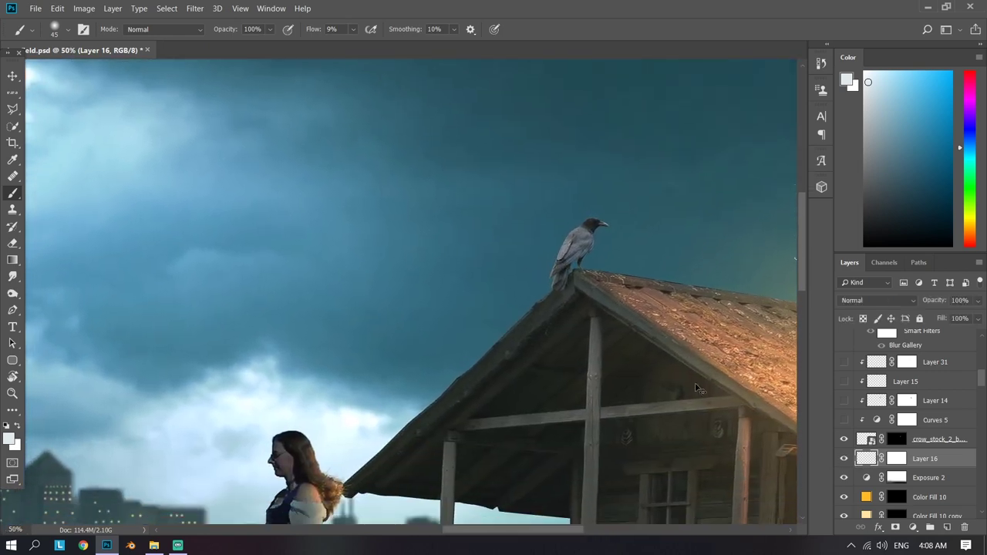
scroll(697, 389, up, 1)
drag(697, 389, 443, 420)
scroll(386, 360, up, 2)
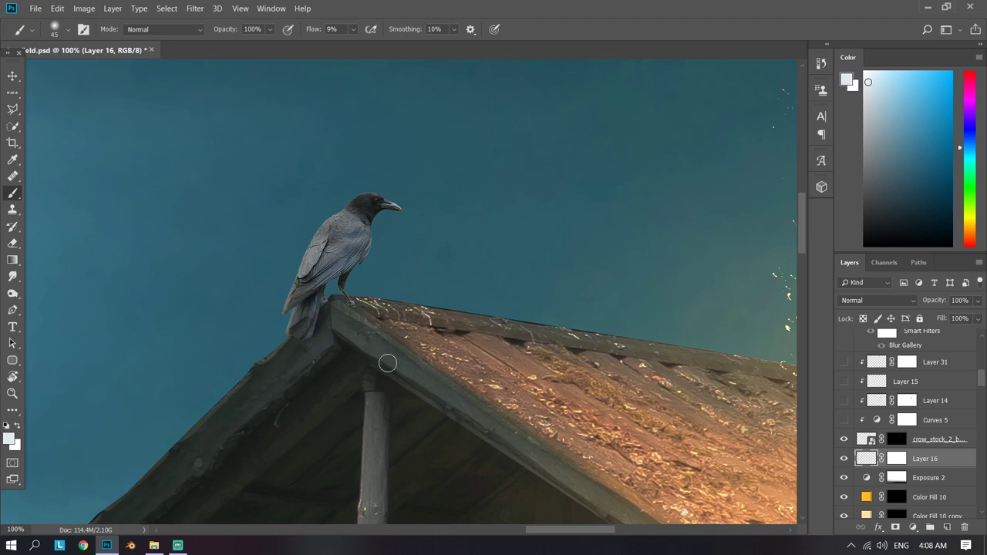
click(843, 459)
key(ctrl+0)
Step: Check Curves 5 and turn on Layers 14, 15 and 31 for dodge and overlay lighting
double_click(877, 420)
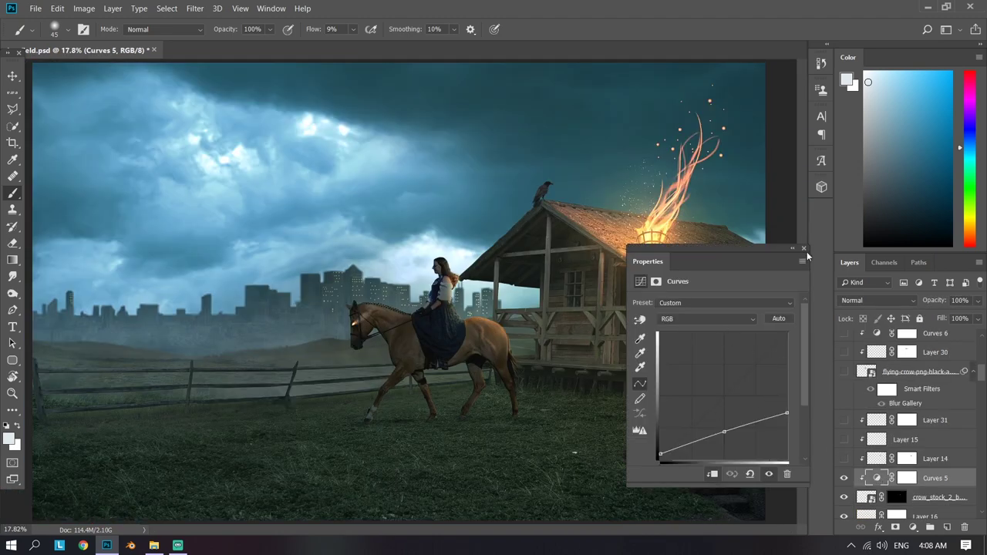
click(804, 248)
scroll(894, 463, up, 1)
click(895, 477)
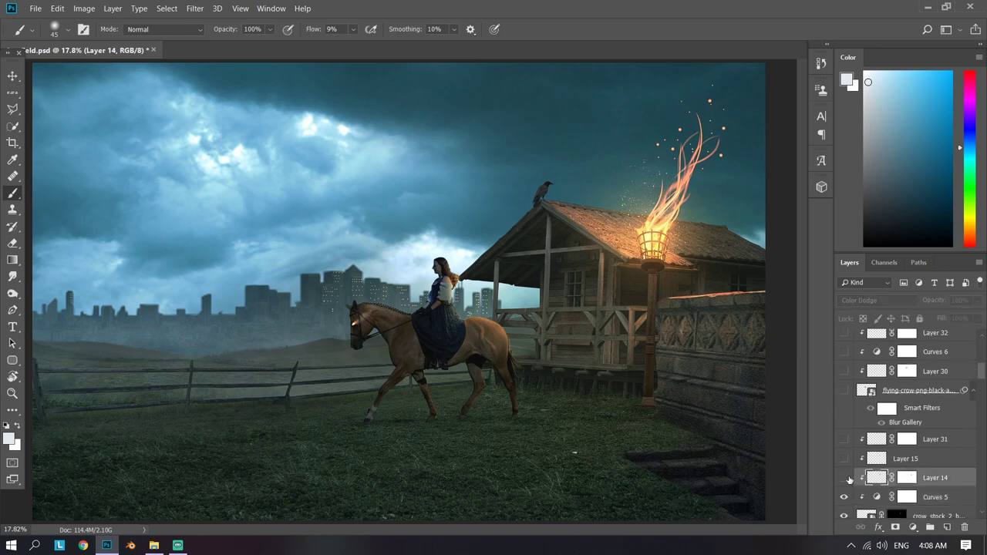
click(844, 478)
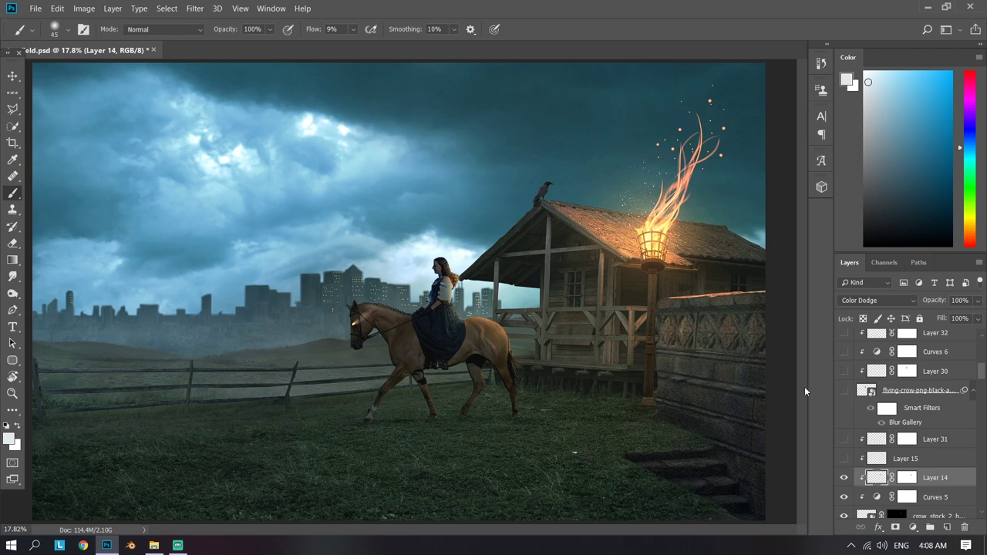
scroll(894, 447, up, 1)
click(902, 478)
click(845, 478)
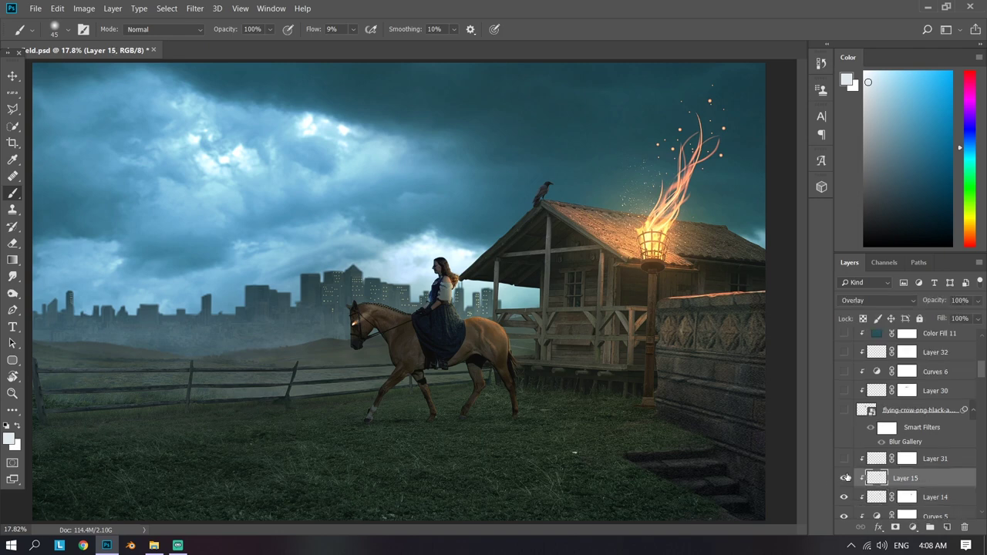
click(845, 458)
key(bracketright)
key(bracketright)
key(bracketright)
Step: Show the flying crow in the sky and turn on Curves 6 to brighten it
scroll(900, 409, up, 2)
click(887, 448)
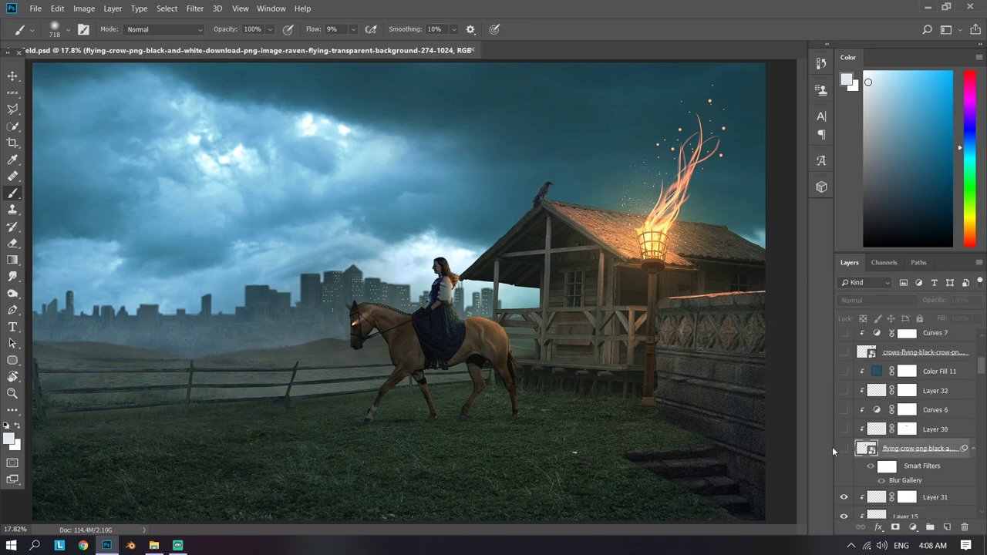
click(842, 448)
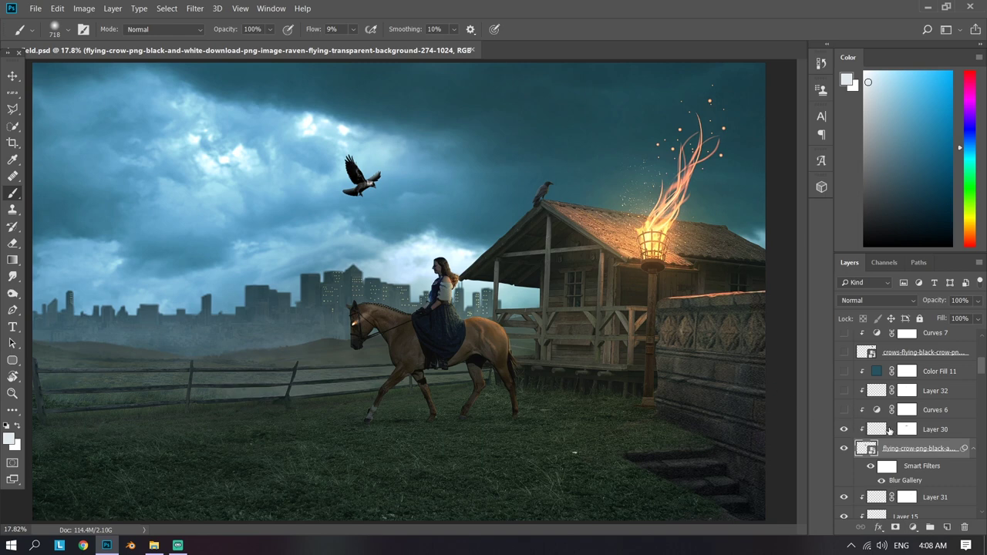
click(877, 429)
click(844, 410)
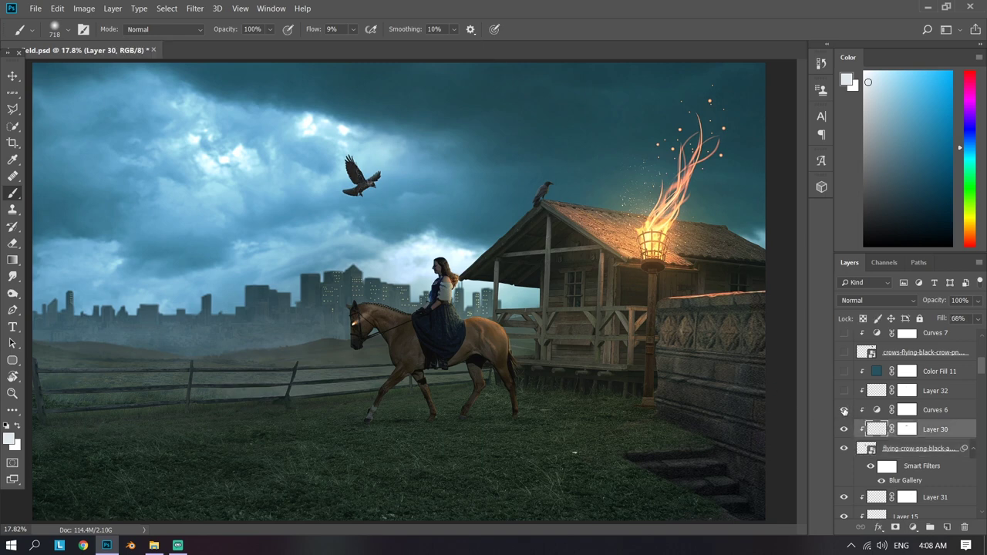
double_click(879, 413)
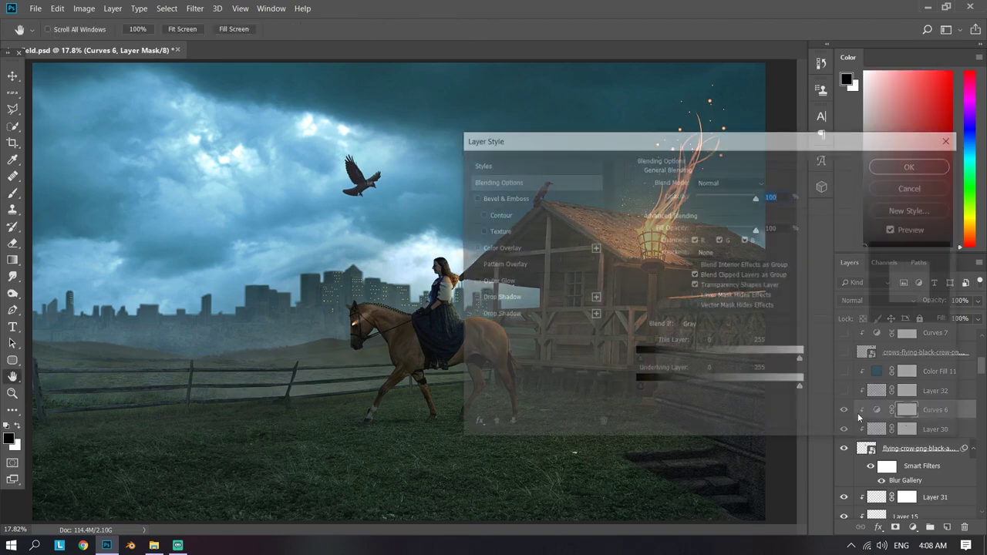
key(Escape)
key(x)
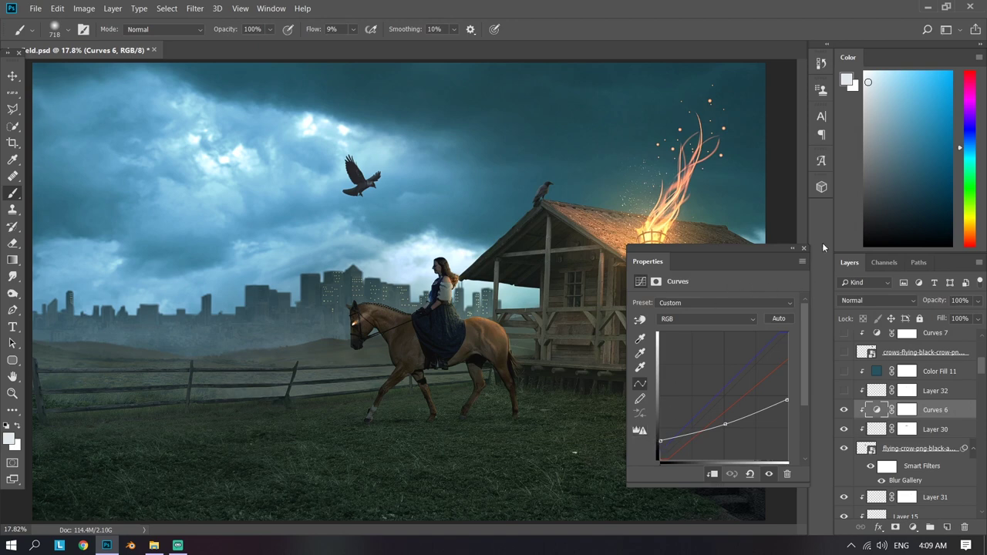
click(804, 249)
Step: Turn on the Color Fill 11 tint and show a second crow flying above the torch
scroll(887, 386, up, 2)
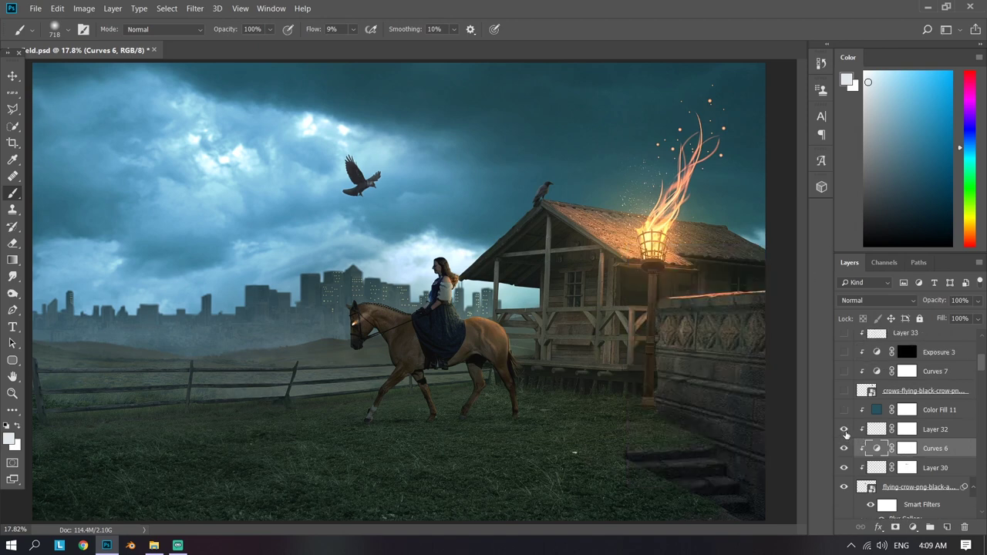
click(872, 432)
scroll(872, 433, up, 1)
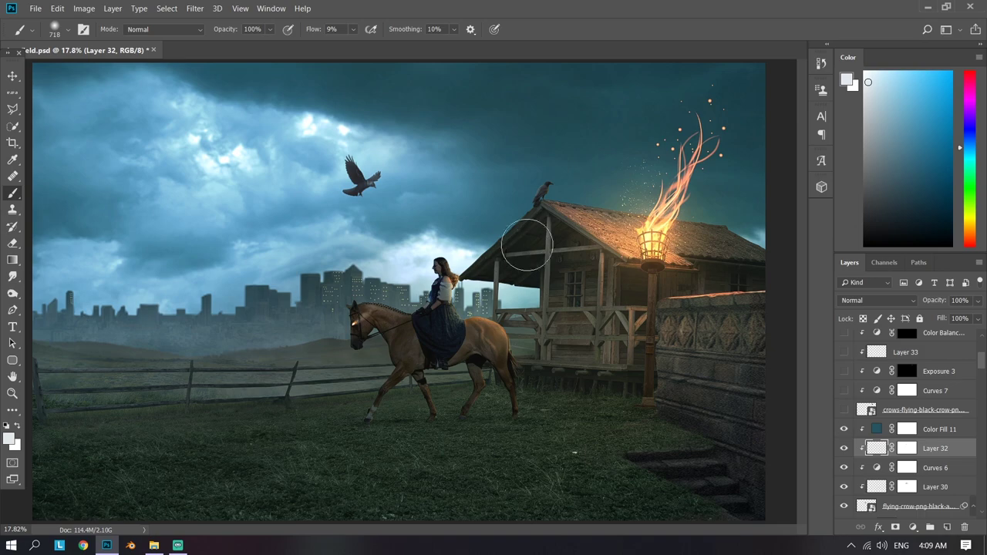
scroll(455, 254, up, 1)
scroll(455, 255, up, 1)
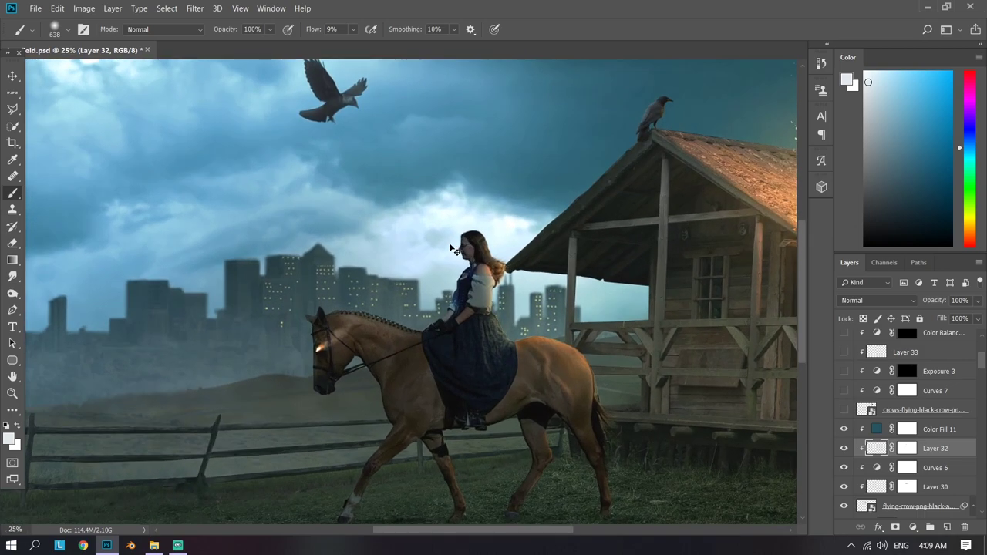
scroll(463, 263, up, 1)
scroll(521, 409, up, 2)
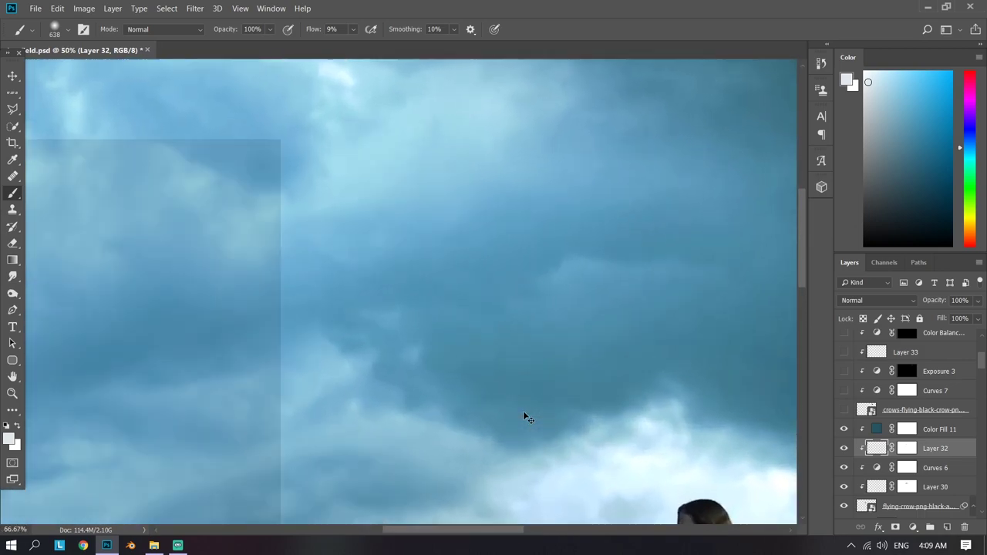
scroll(523, 417, down, 2)
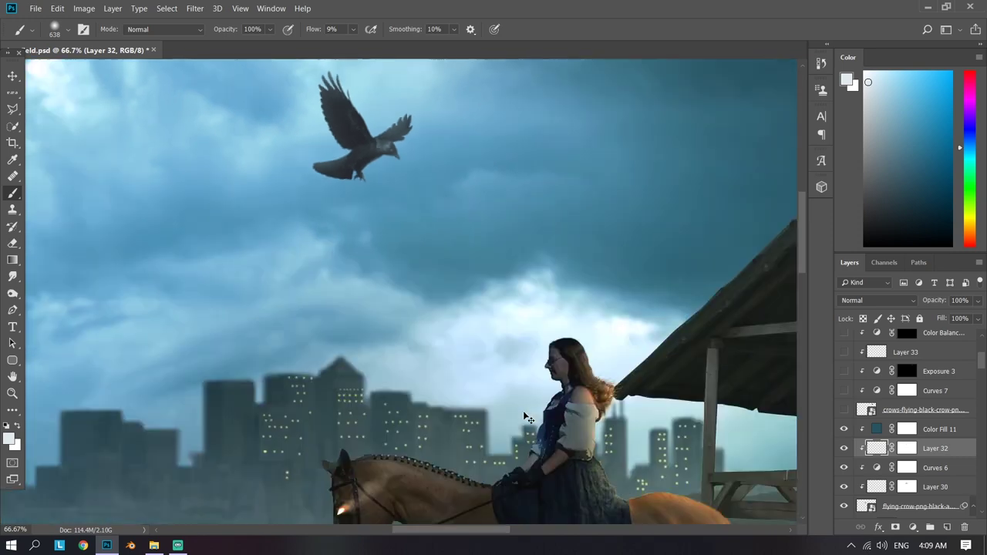
scroll(523, 416, down, 2)
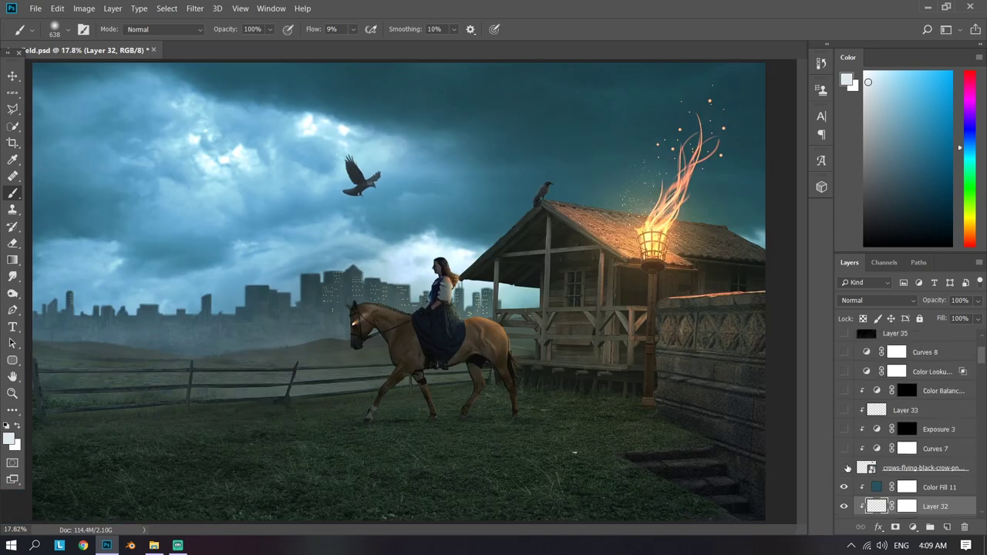
click(844, 468)
scroll(845, 468, up, 1)
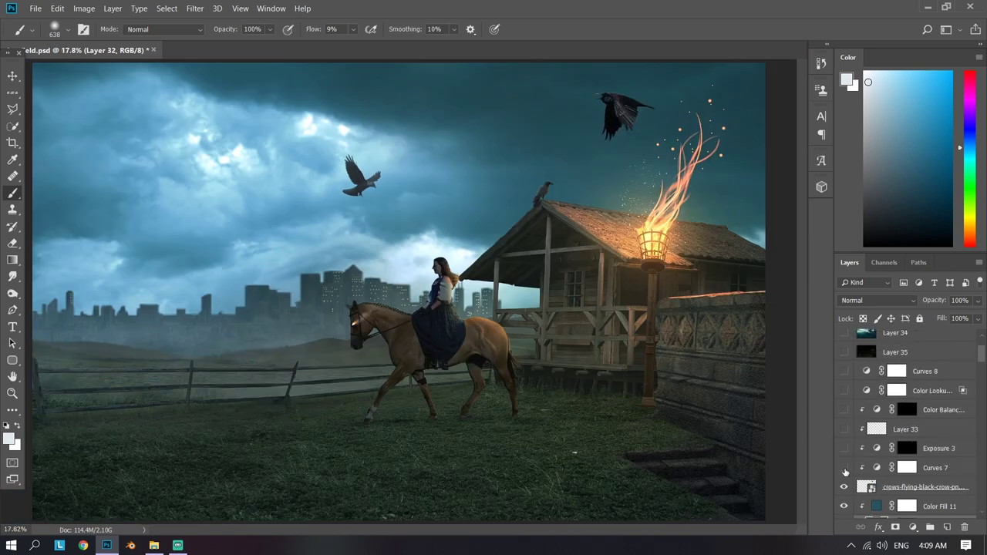
drag(843, 467, 844, 409)
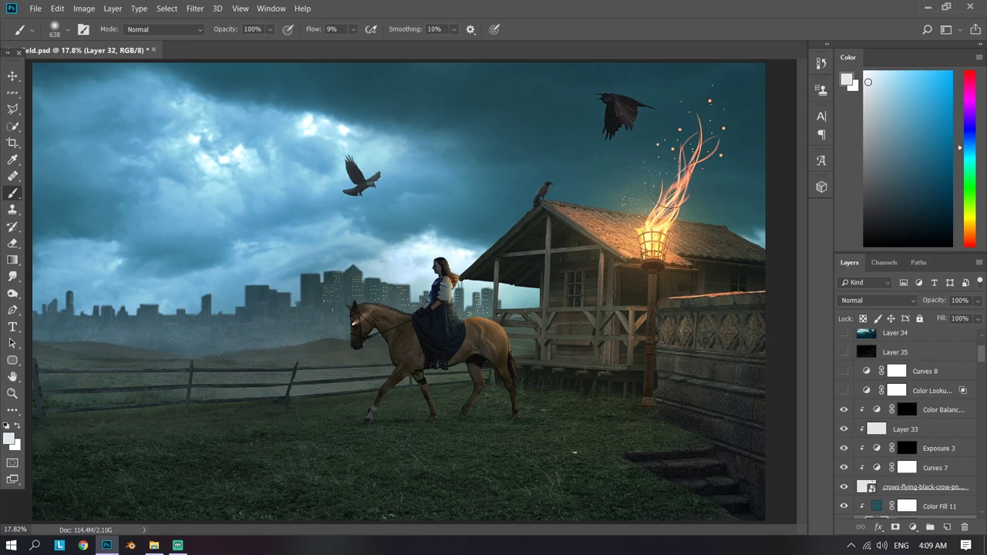
drag(652, 158, 617, 162)
Step: Switch on the Color Lookup 1 grade and review its settings
click(921, 390)
click(845, 391)
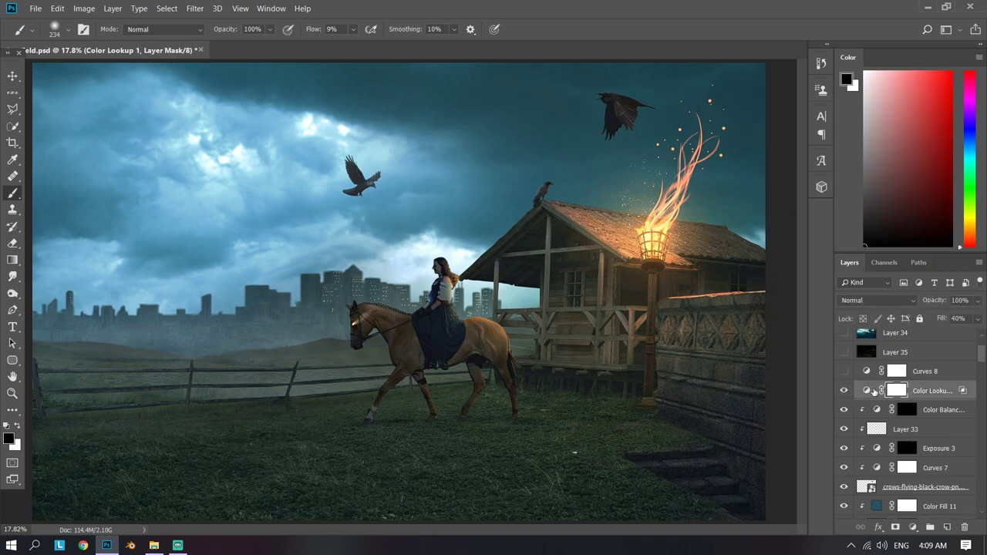
scroll(864, 393, up, 1)
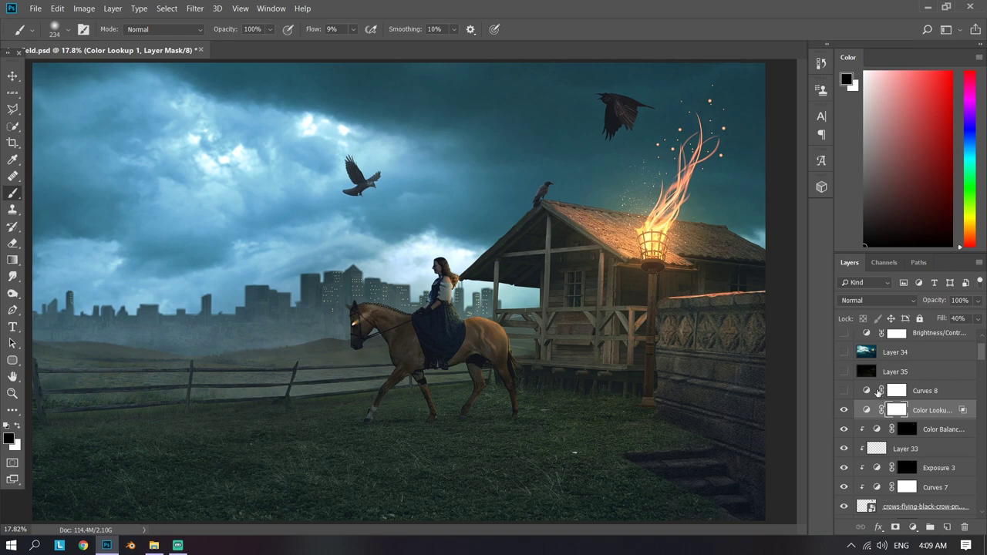
double_click(865, 411)
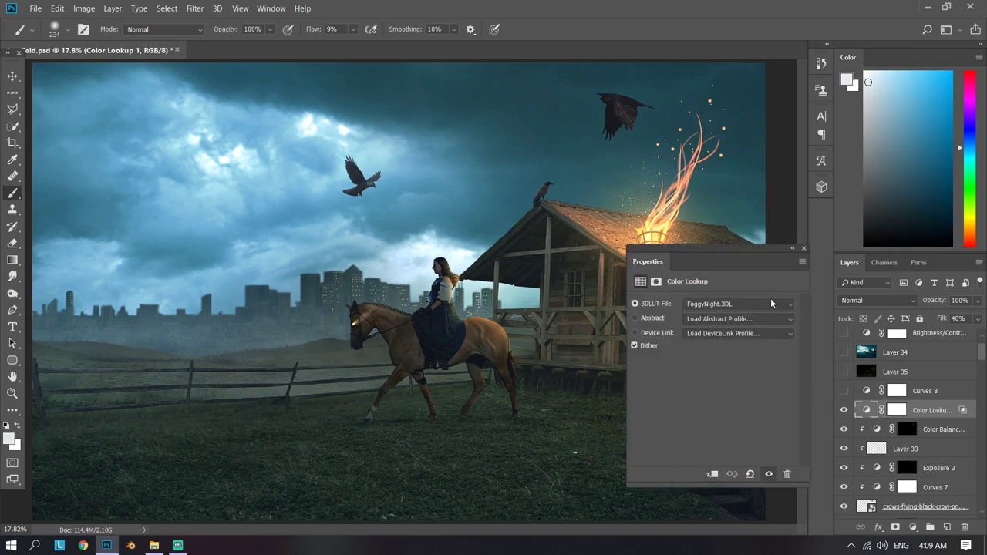
click(805, 248)
Step: Turn on the Curves 8 adjustment, comparing the scene with and without it
scroll(917, 426, up, 2)
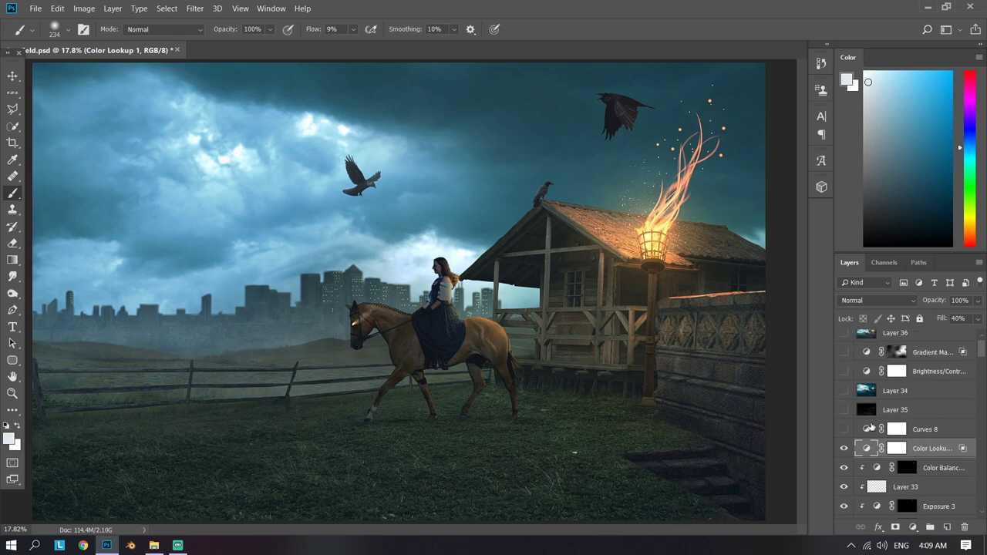
click(926, 428)
double_click(865, 428)
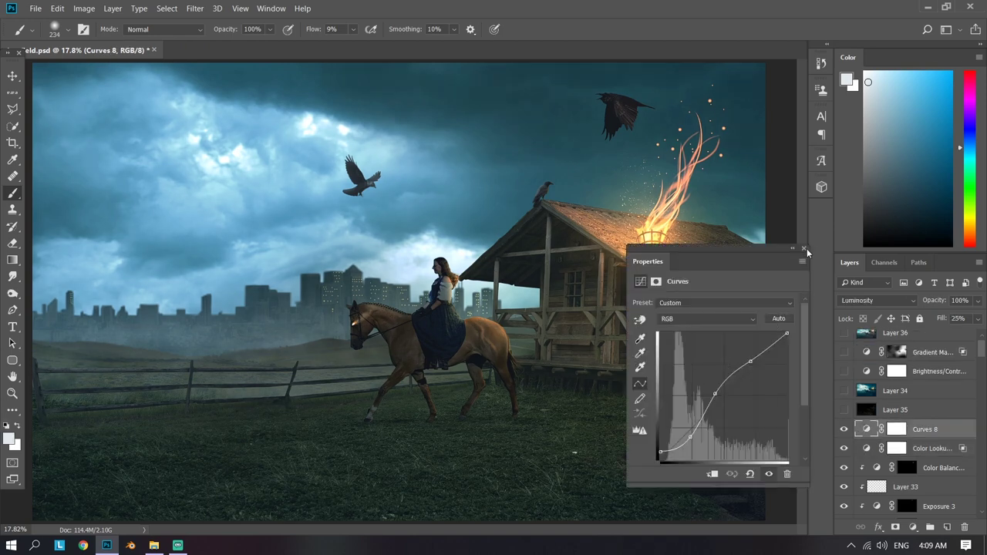
click(804, 249)
click(842, 429)
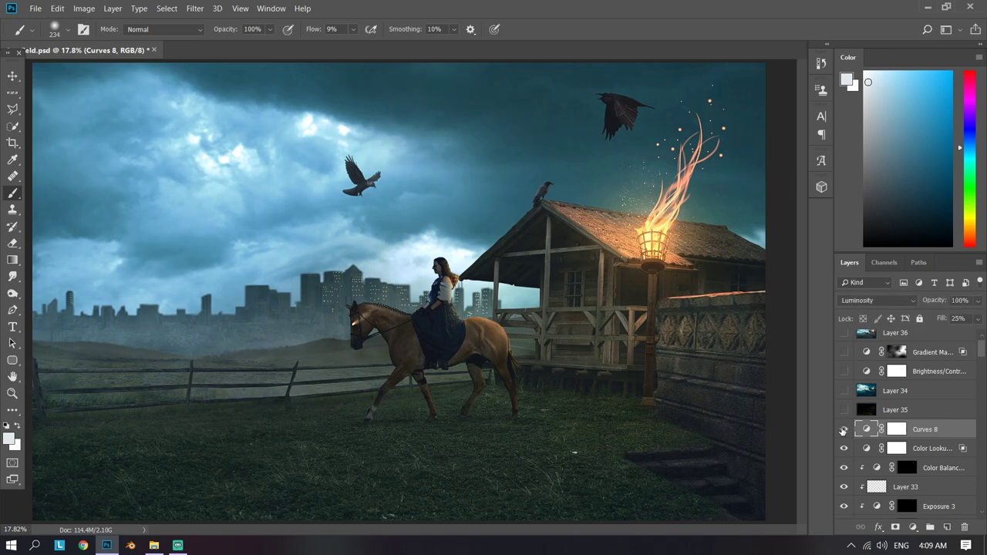
Step: Select Layer 35, browse the Filter menu without applying anything, then select the Curves 8 mask
scroll(843, 432, up, 1)
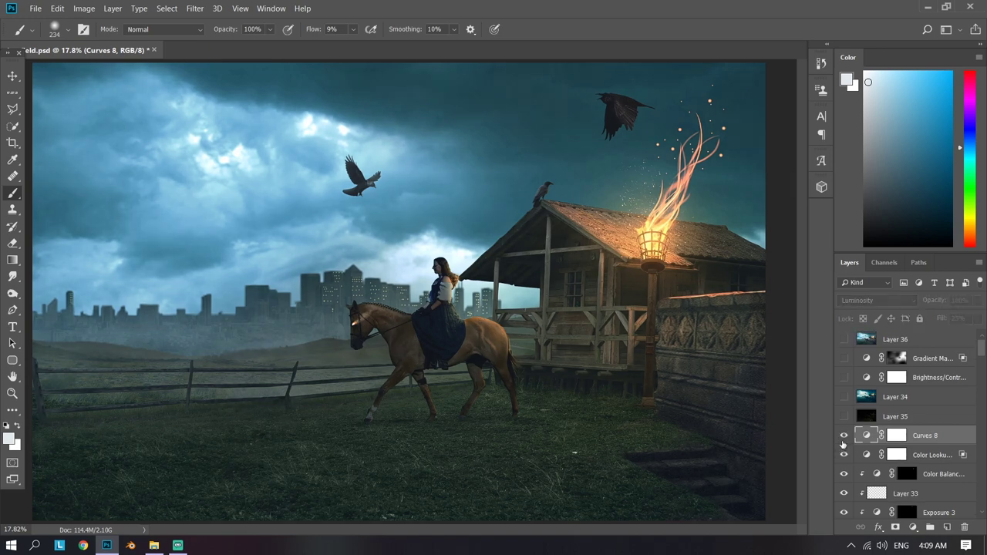
click(898, 417)
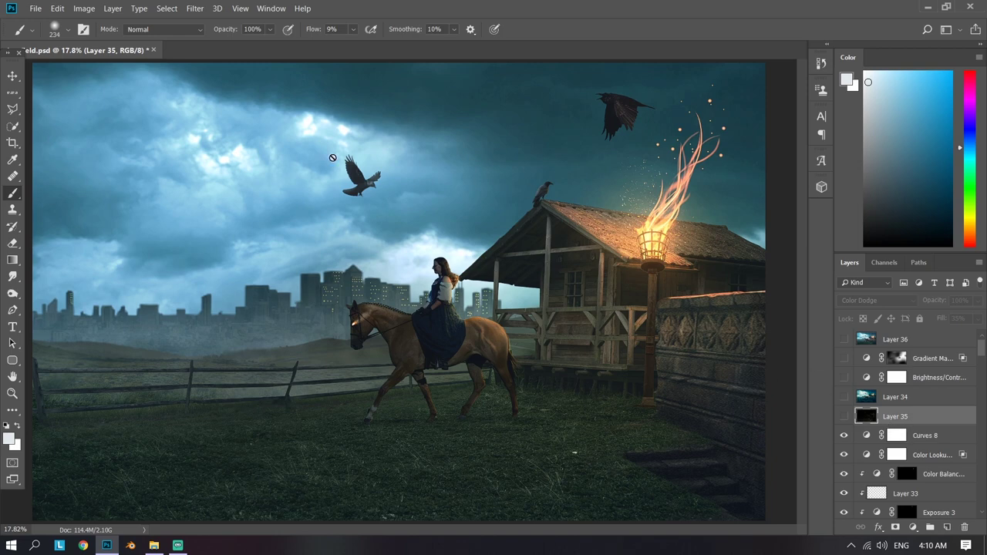
click(195, 8)
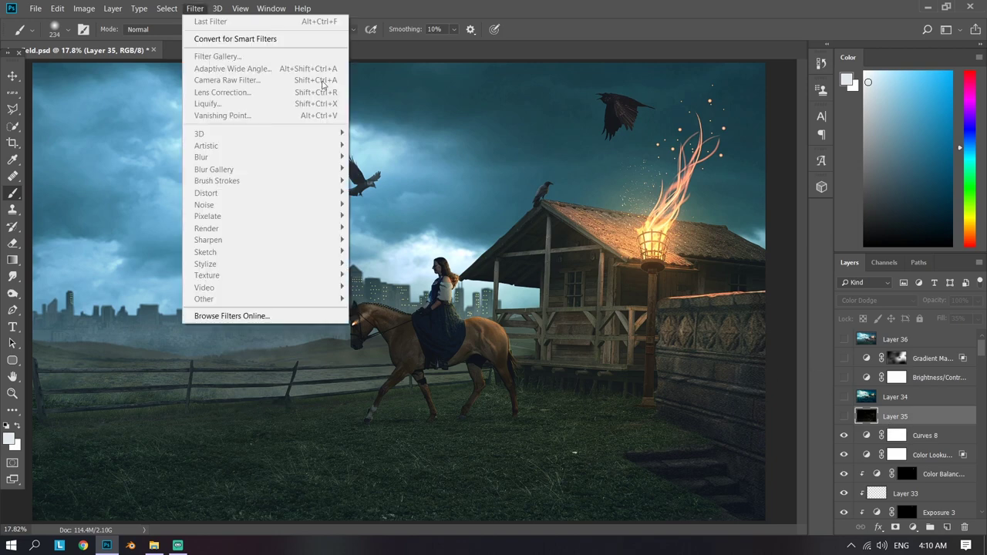
click(512, 6)
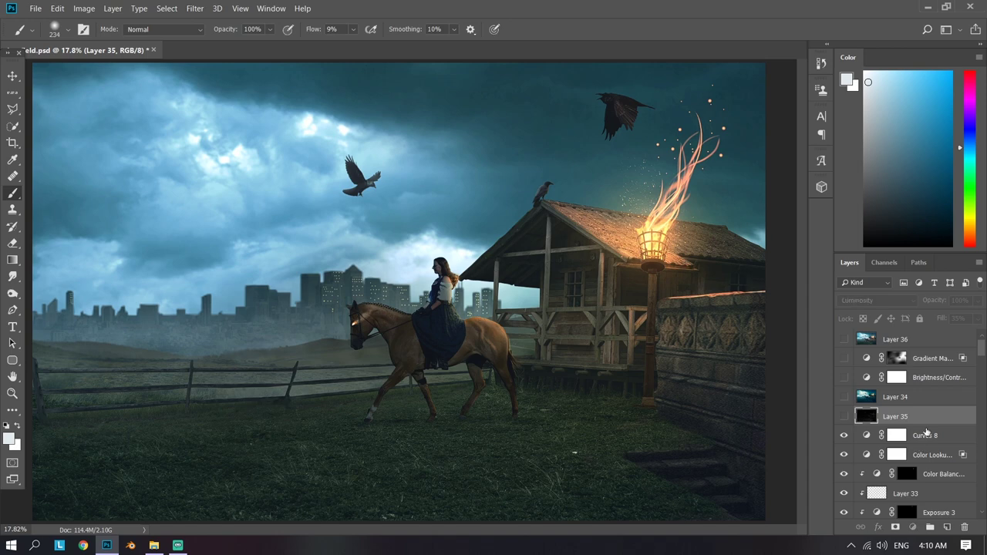
click(927, 433)
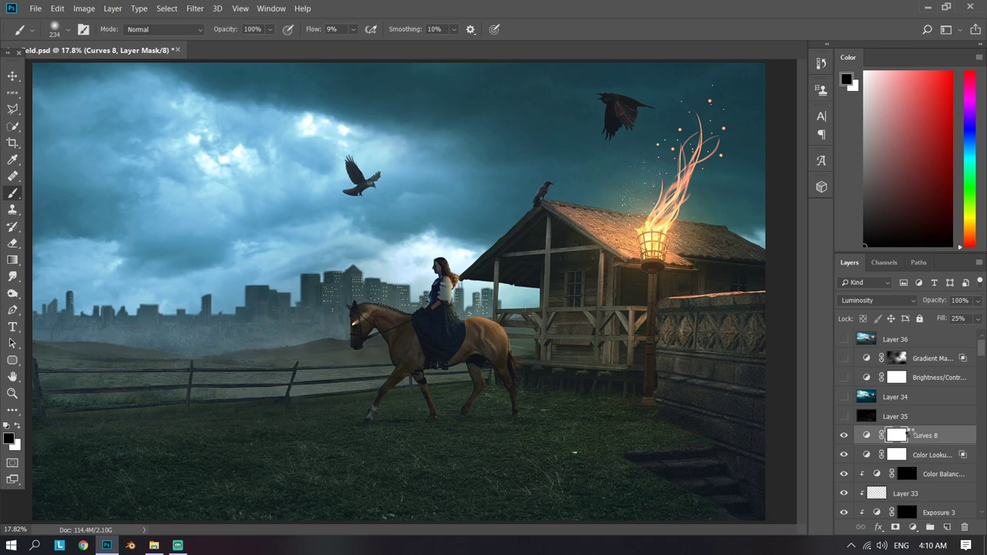
Step: Stamp all visible layers into Layer 37 and apply the Glowing Edges filter
key(ctrl+shift+alt+e)
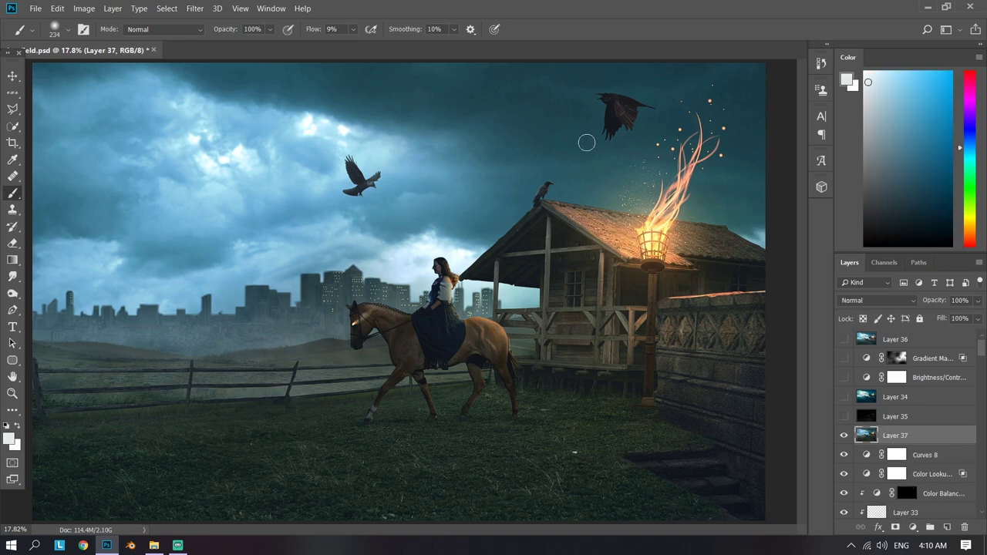
click(194, 8)
click(235, 60)
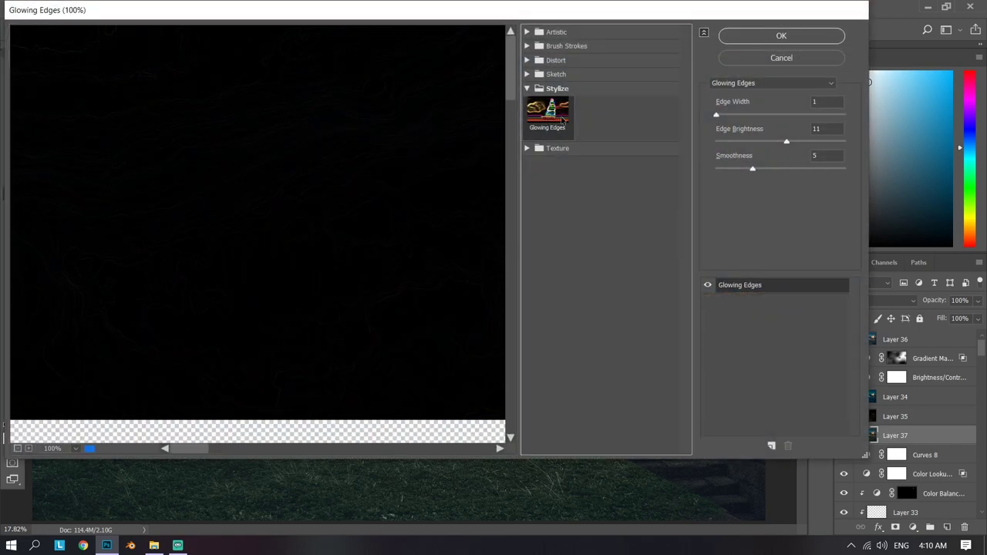
click(771, 36)
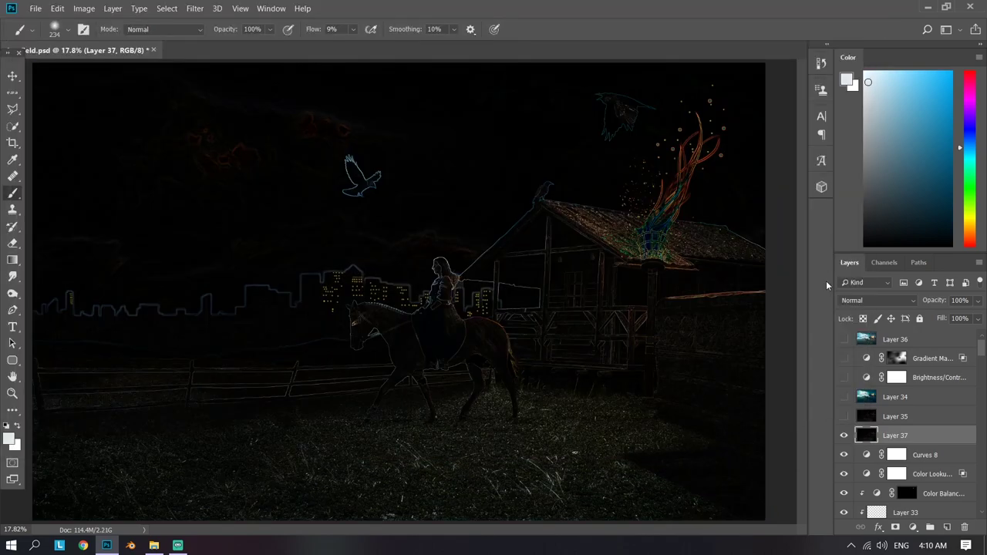
Step: Blend Layer 37 in Screen mode, compare it on and off, then hide it
click(856, 300)
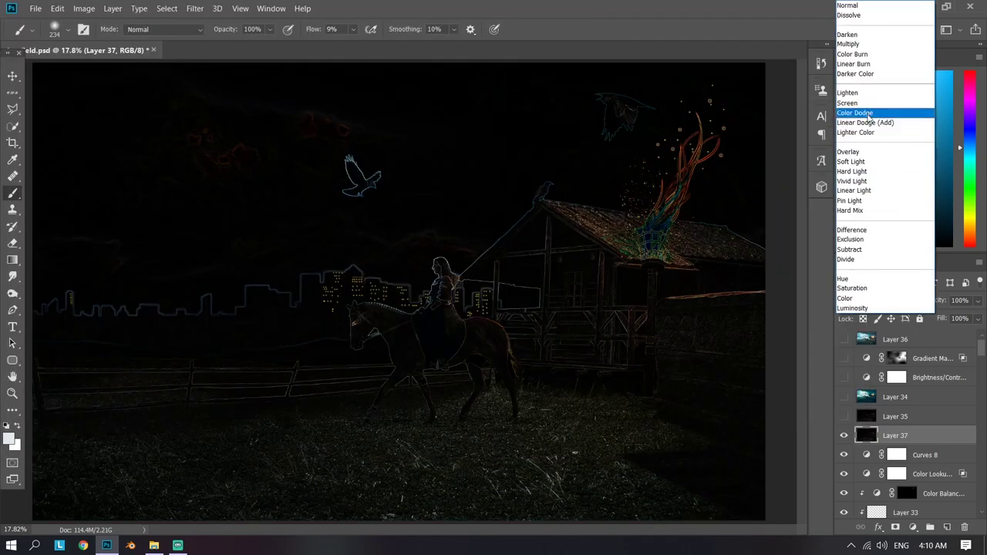
click(853, 105)
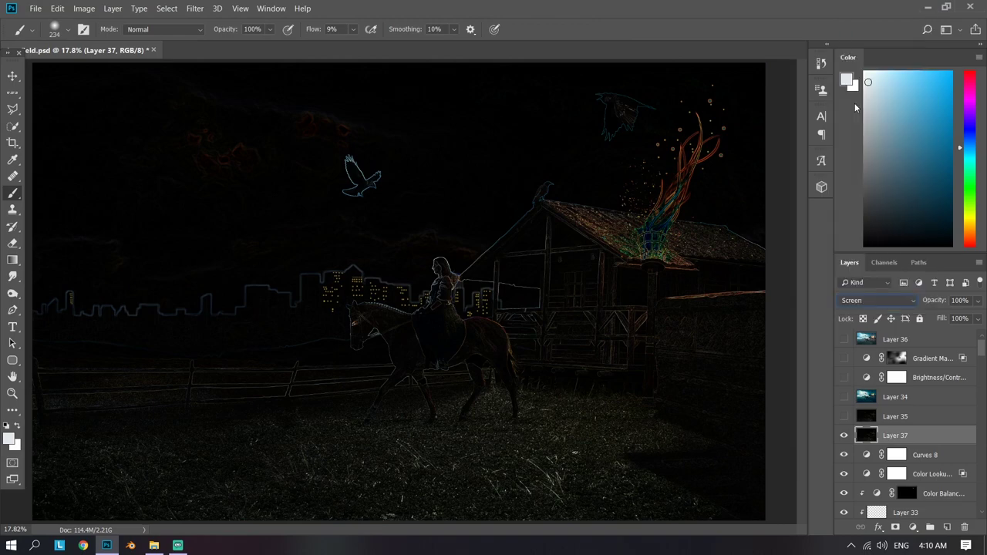
click(844, 437)
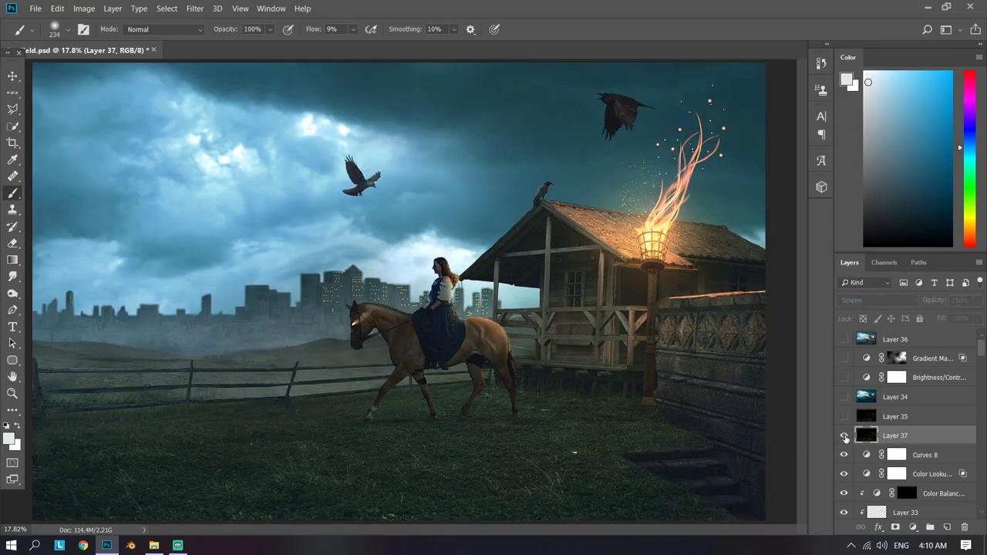
click(844, 437)
click(844, 437)
click(844, 437)
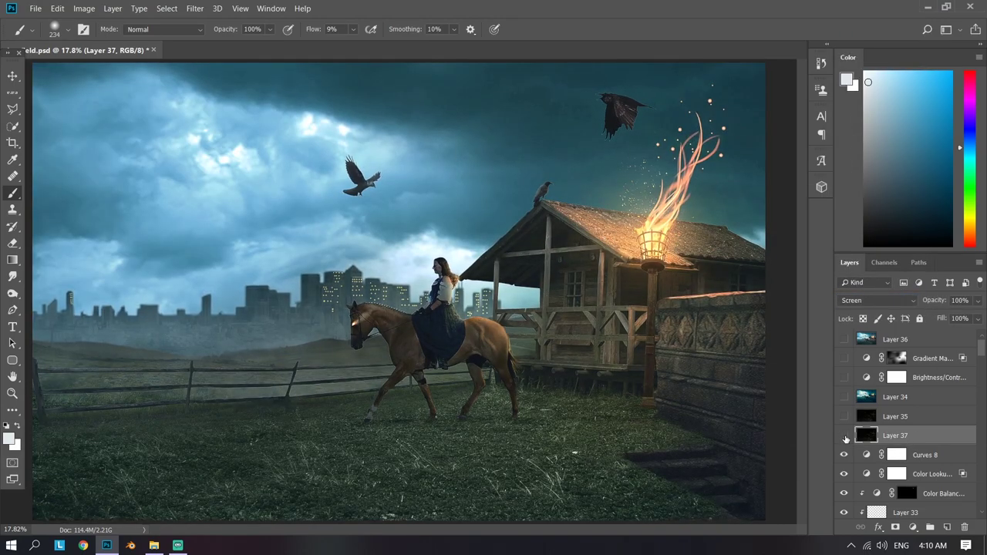
click(844, 437)
click(843, 436)
Step: Delete the glowing-edges Layer 37 and show Layers 35 and 34, comparing the brightened sky
key(Delete)
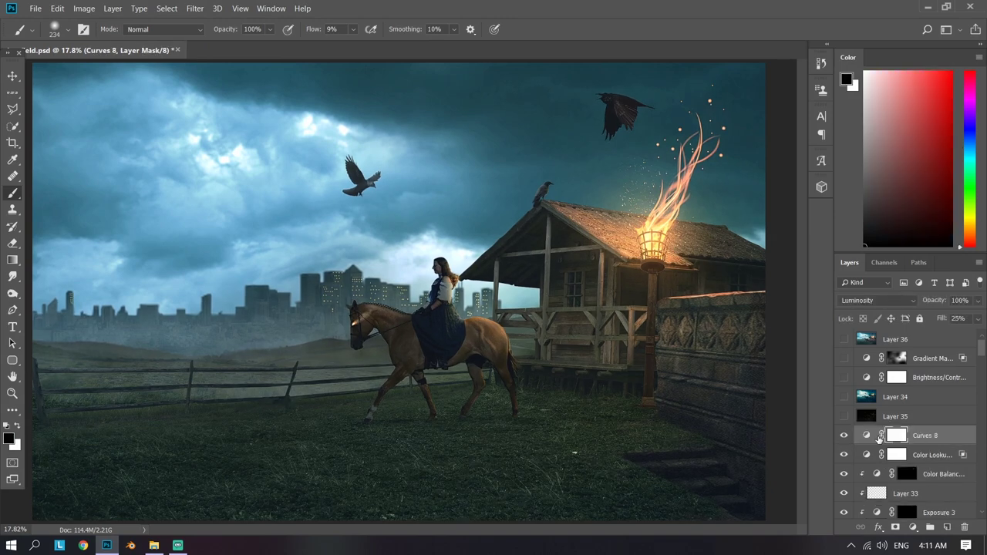
click(844, 416)
click(875, 410)
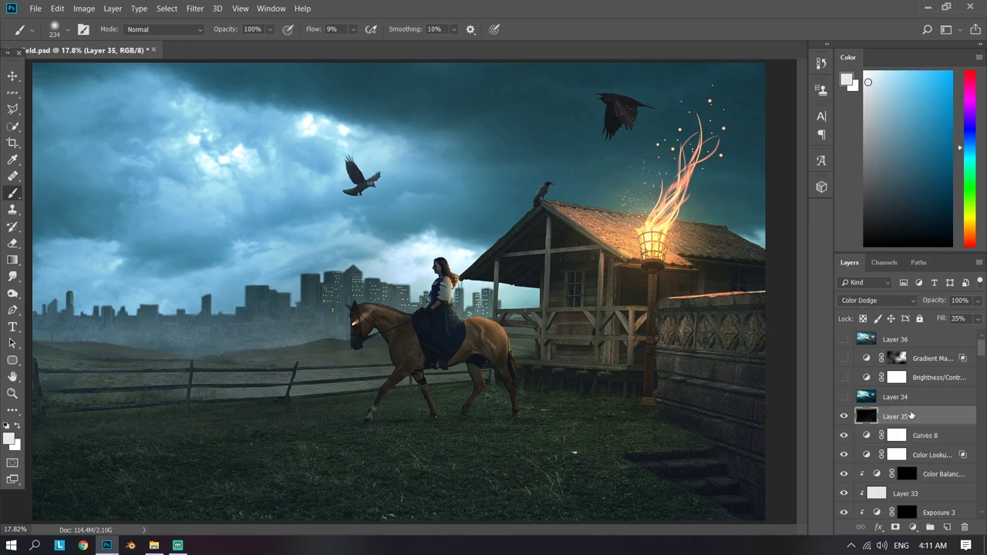
click(902, 401)
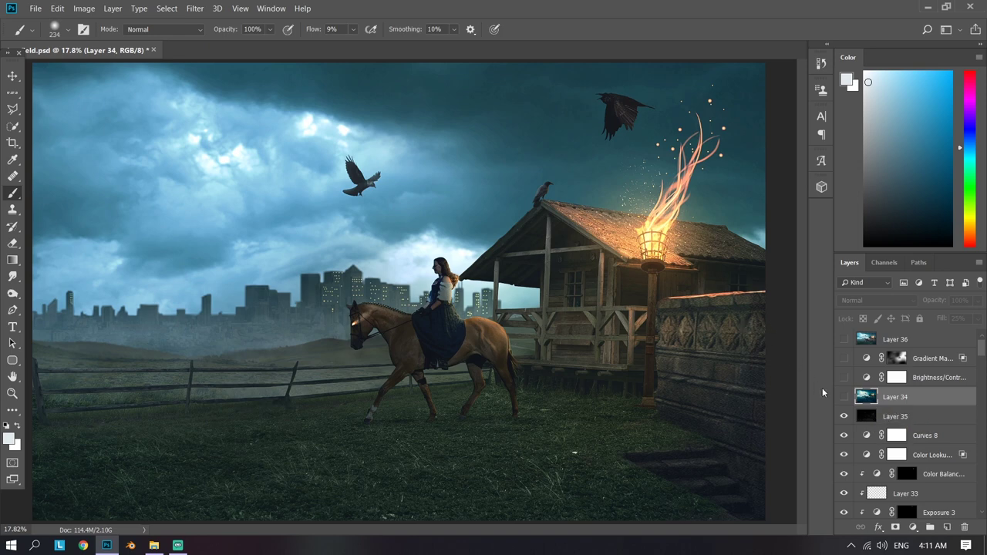
click(843, 397)
click(844, 396)
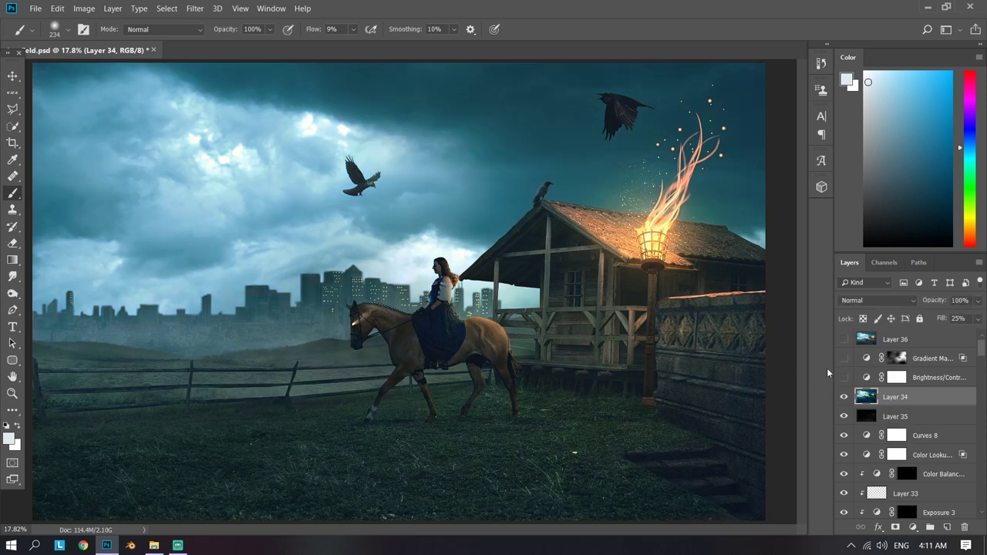
click(844, 397)
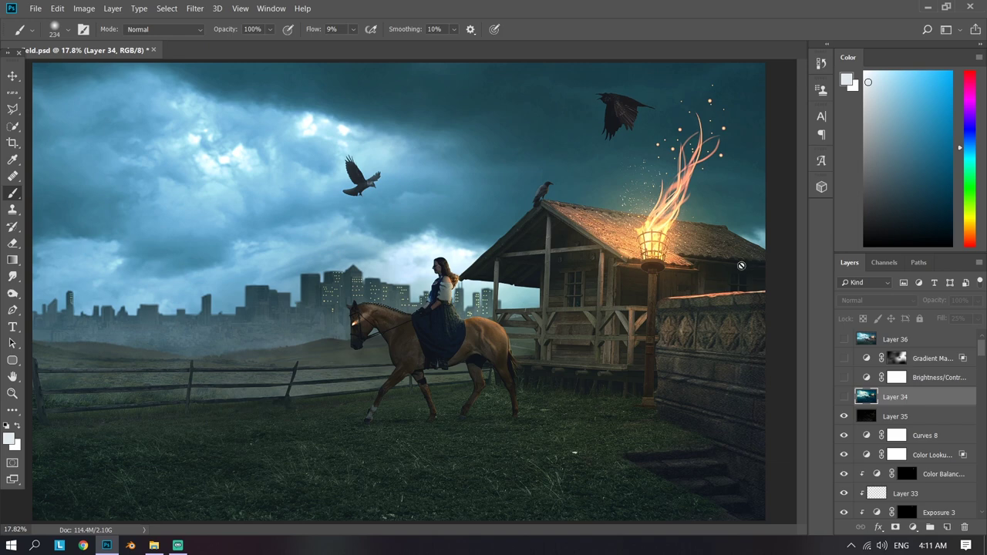
click(844, 396)
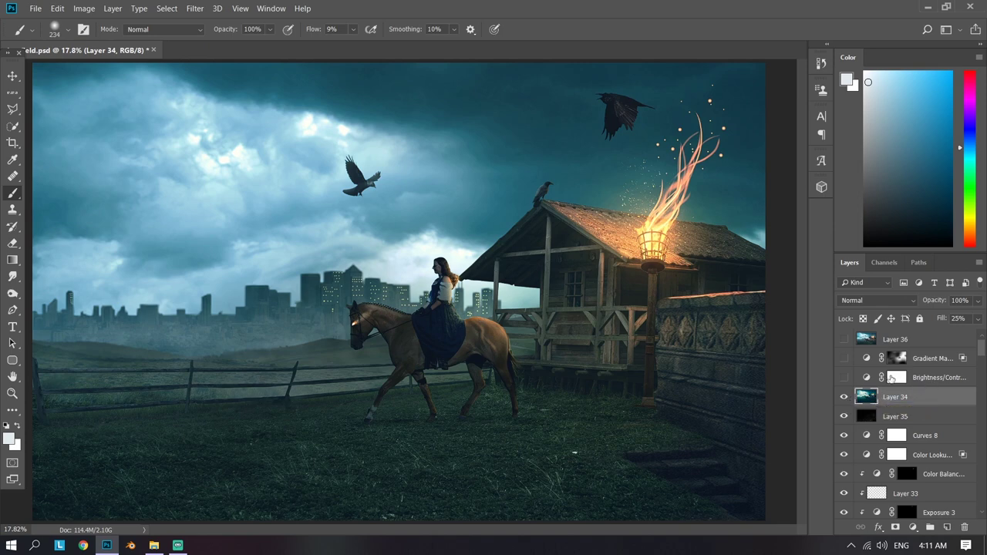
Step: Turn on Brightness/Contrast, Gradient Map and Layer 36 for the deeper teal grade
click(850, 377)
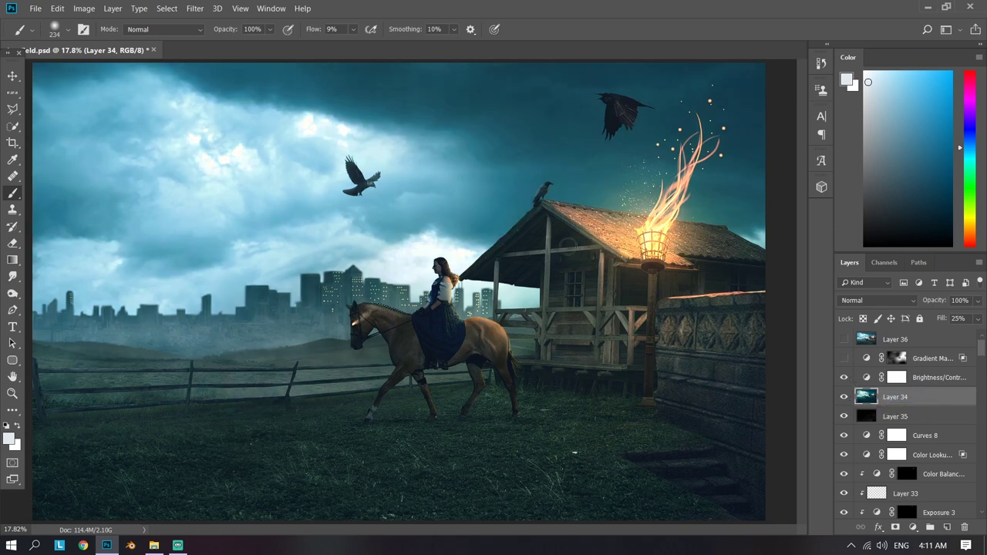
click(848, 359)
click(846, 339)
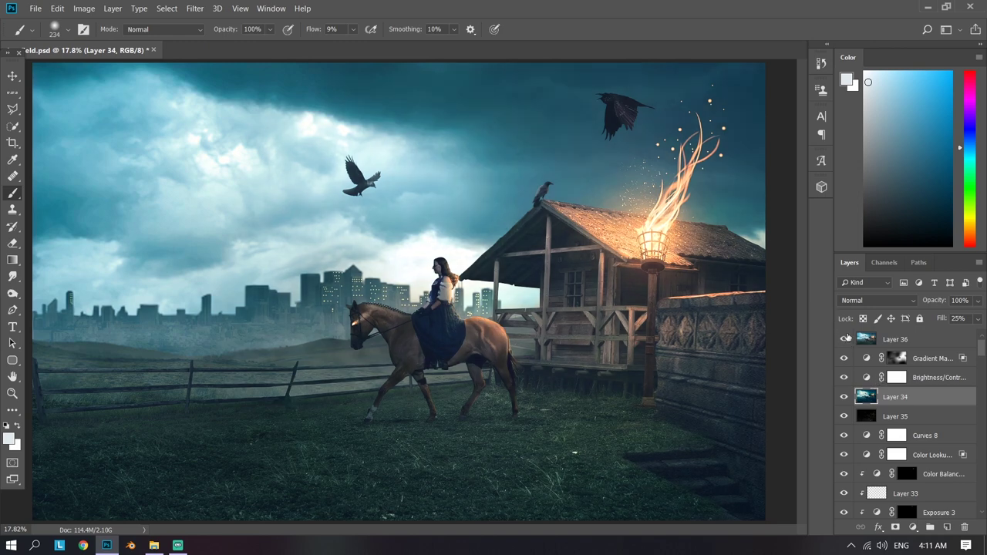
click(885, 339)
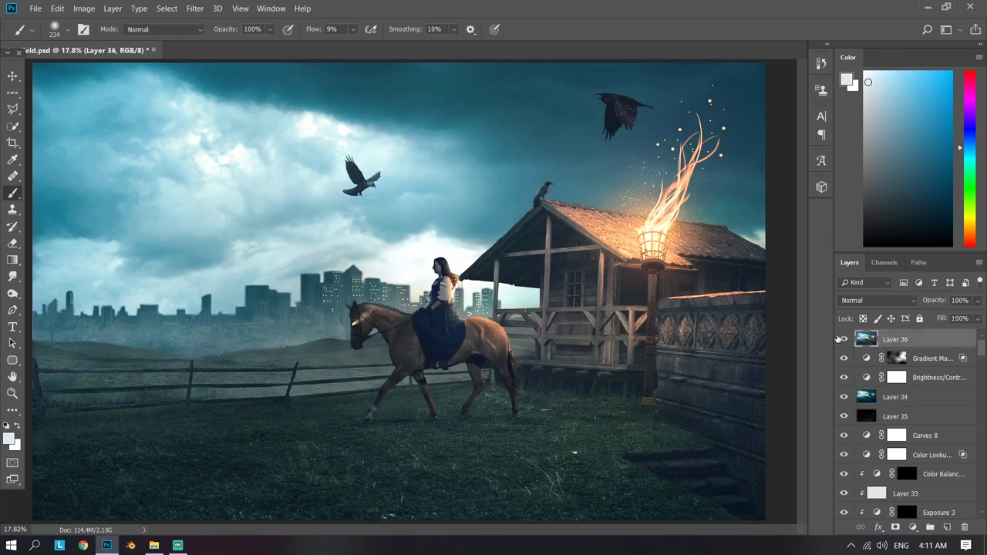